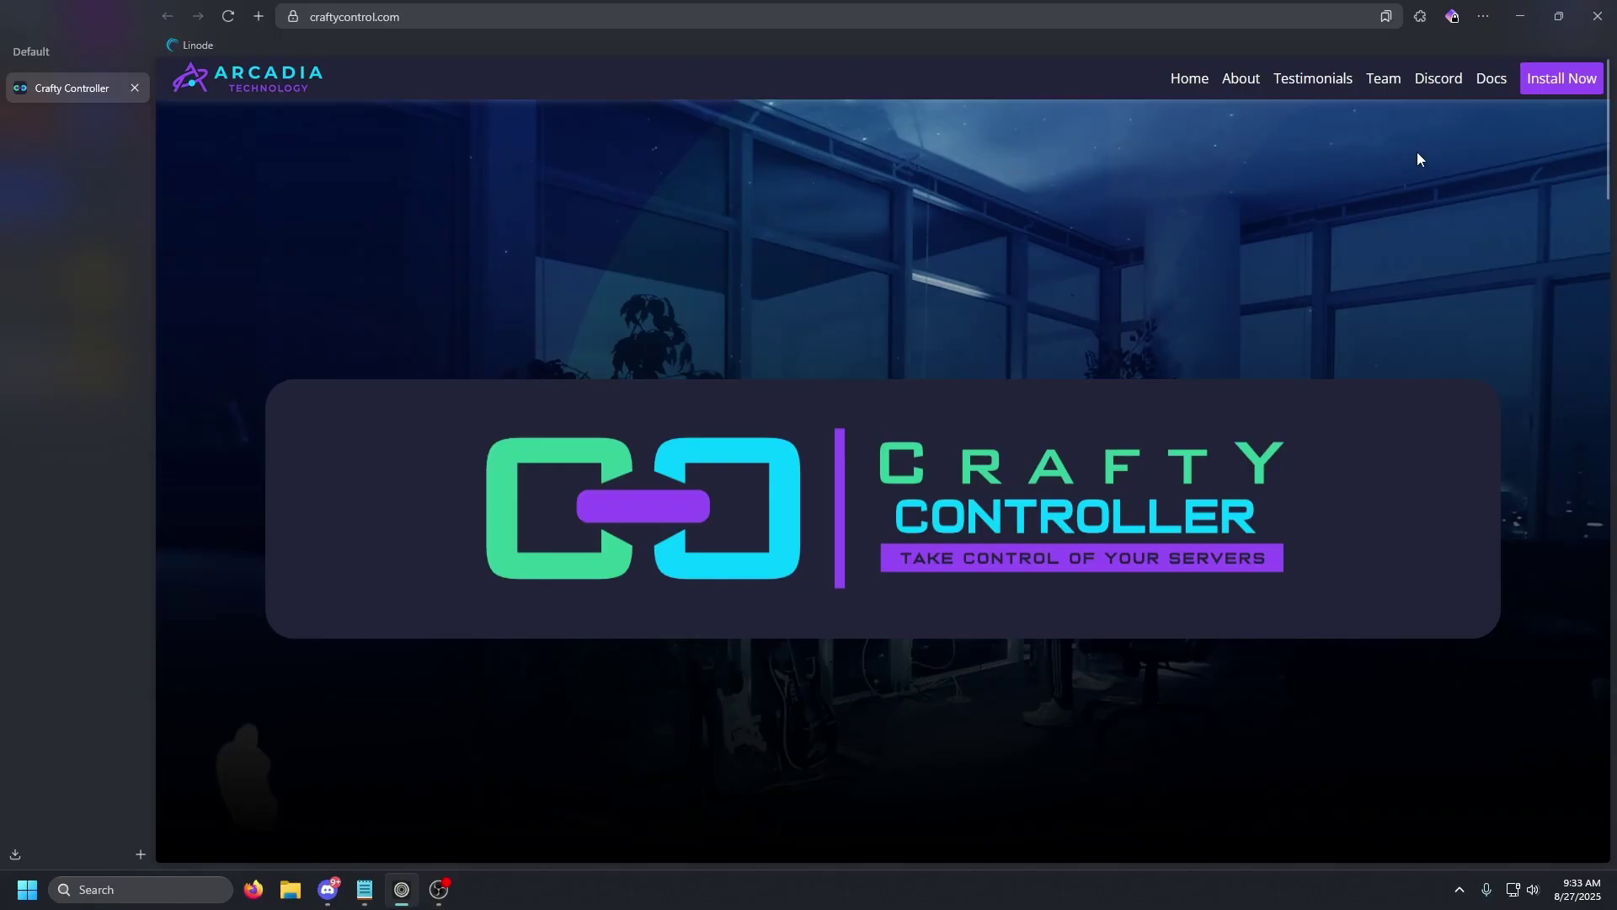
- Open the Crafty Controller documentation from the Docs link on craftycontrol.com
{"action": "left_click", "coordinate": [1491, 80]}
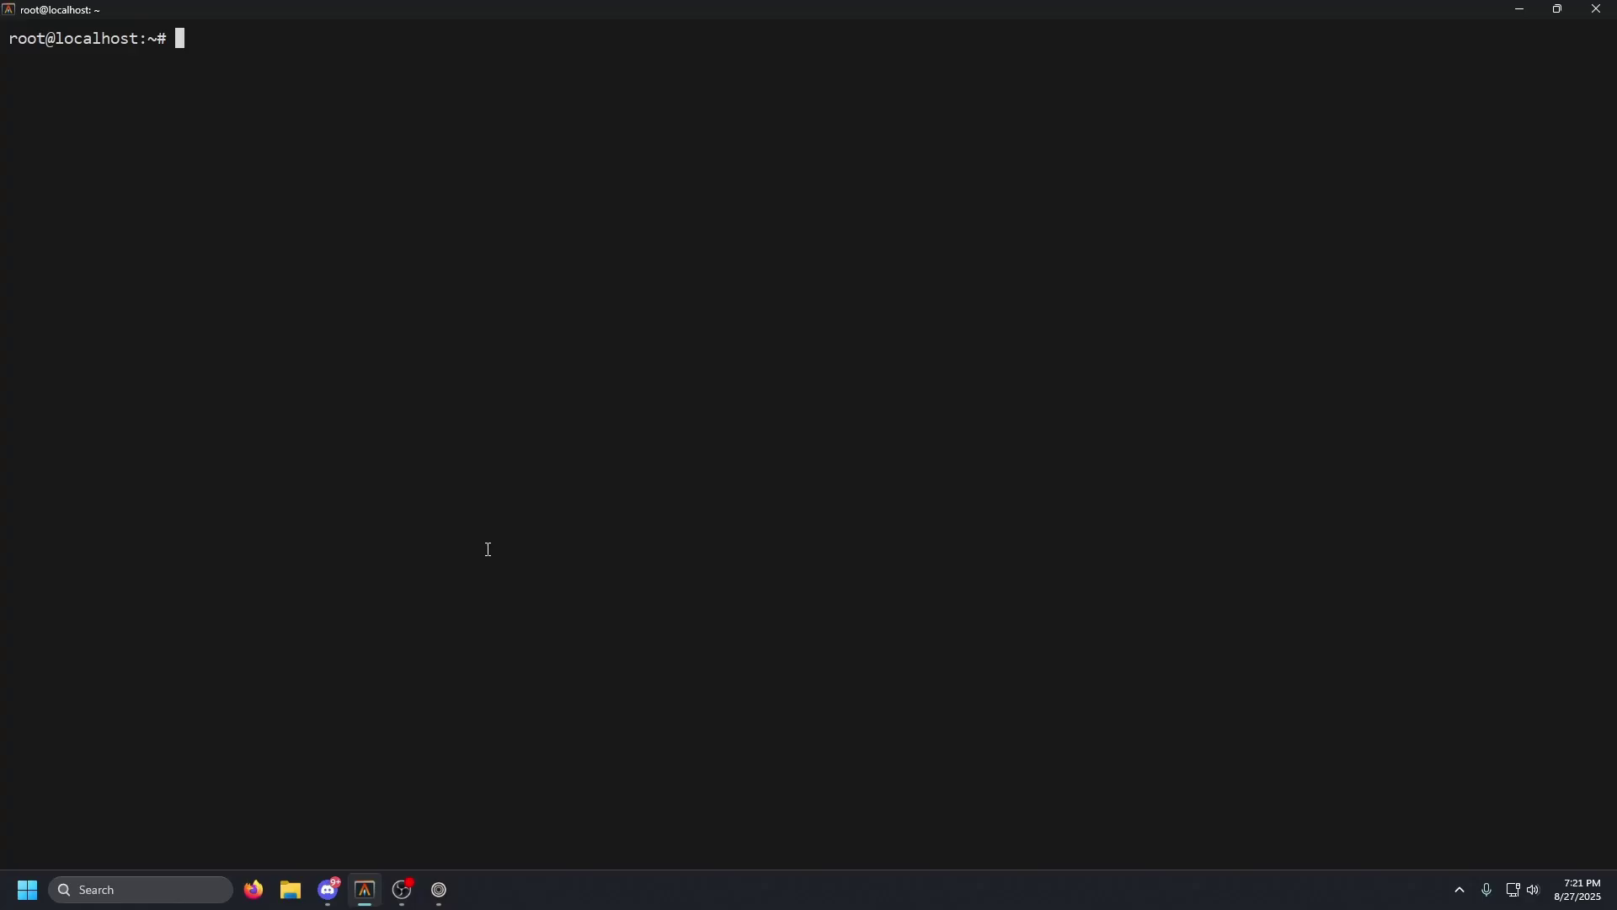
- Create a craftycontroller folder and move into it
{"action": "type", "text": "mkdir craftycontroller"}
{"action": "key", "text": "Return"}
{"action": "type", "text": "cd"}
{"action": "key", "text": "BackSpace"}
{"action": "key", "text": "BackSpace"}
{"action": "type", "text": "d cra"}
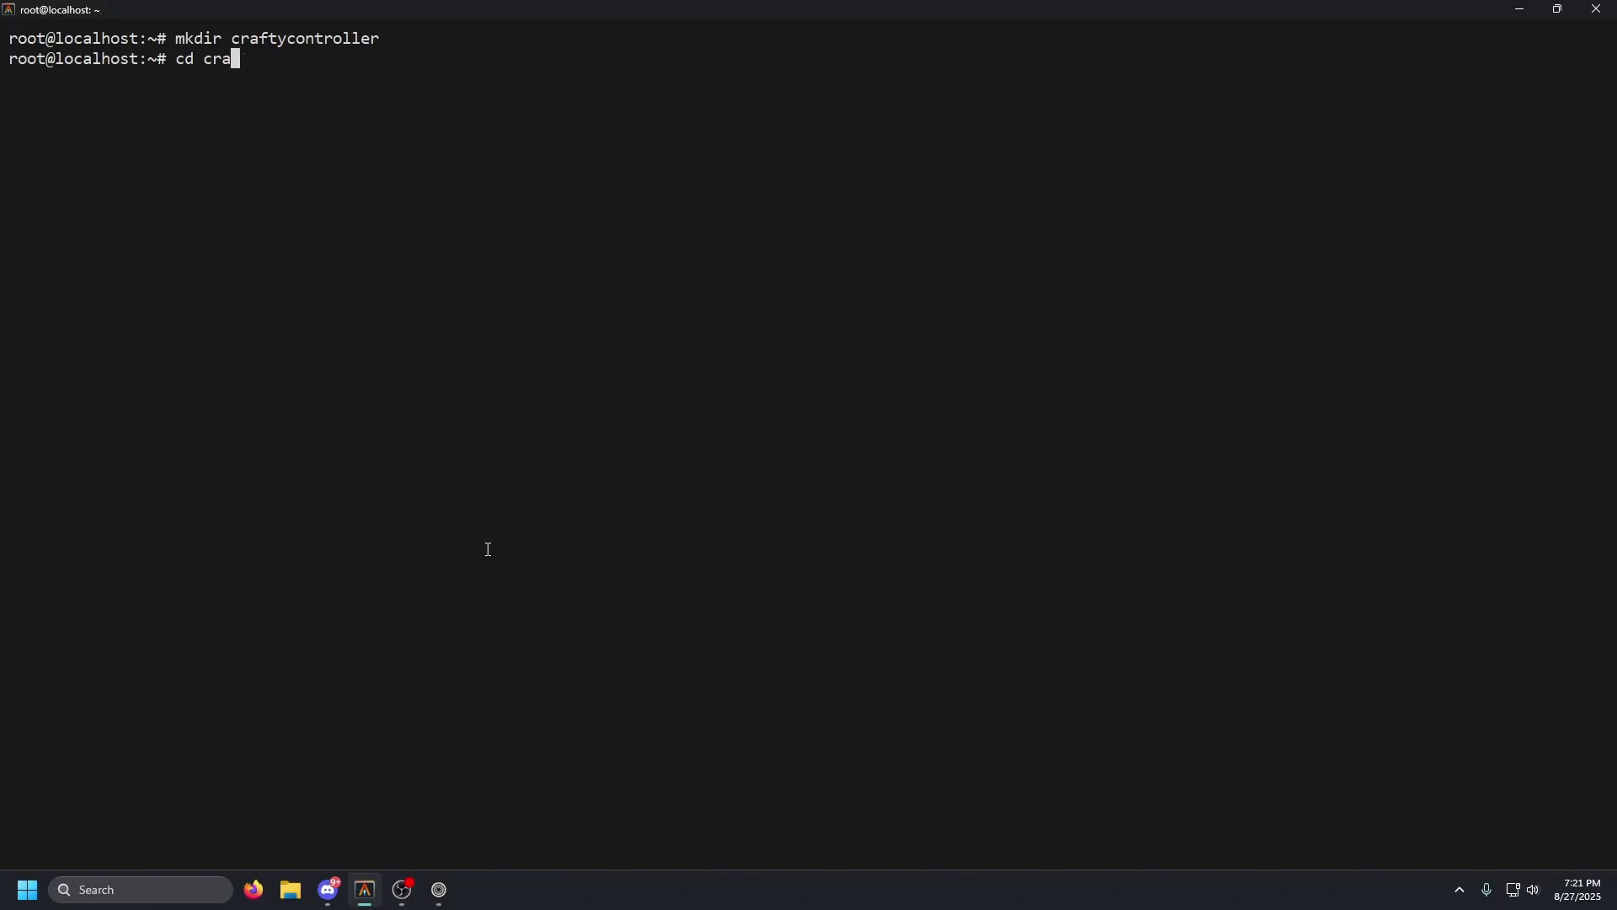
{"action": "key", "text": "Tab"}
{"action": "key", "text": "Return"}
{"action": "type", "text": "ls"}
{"action": "key", "text": "Return"}
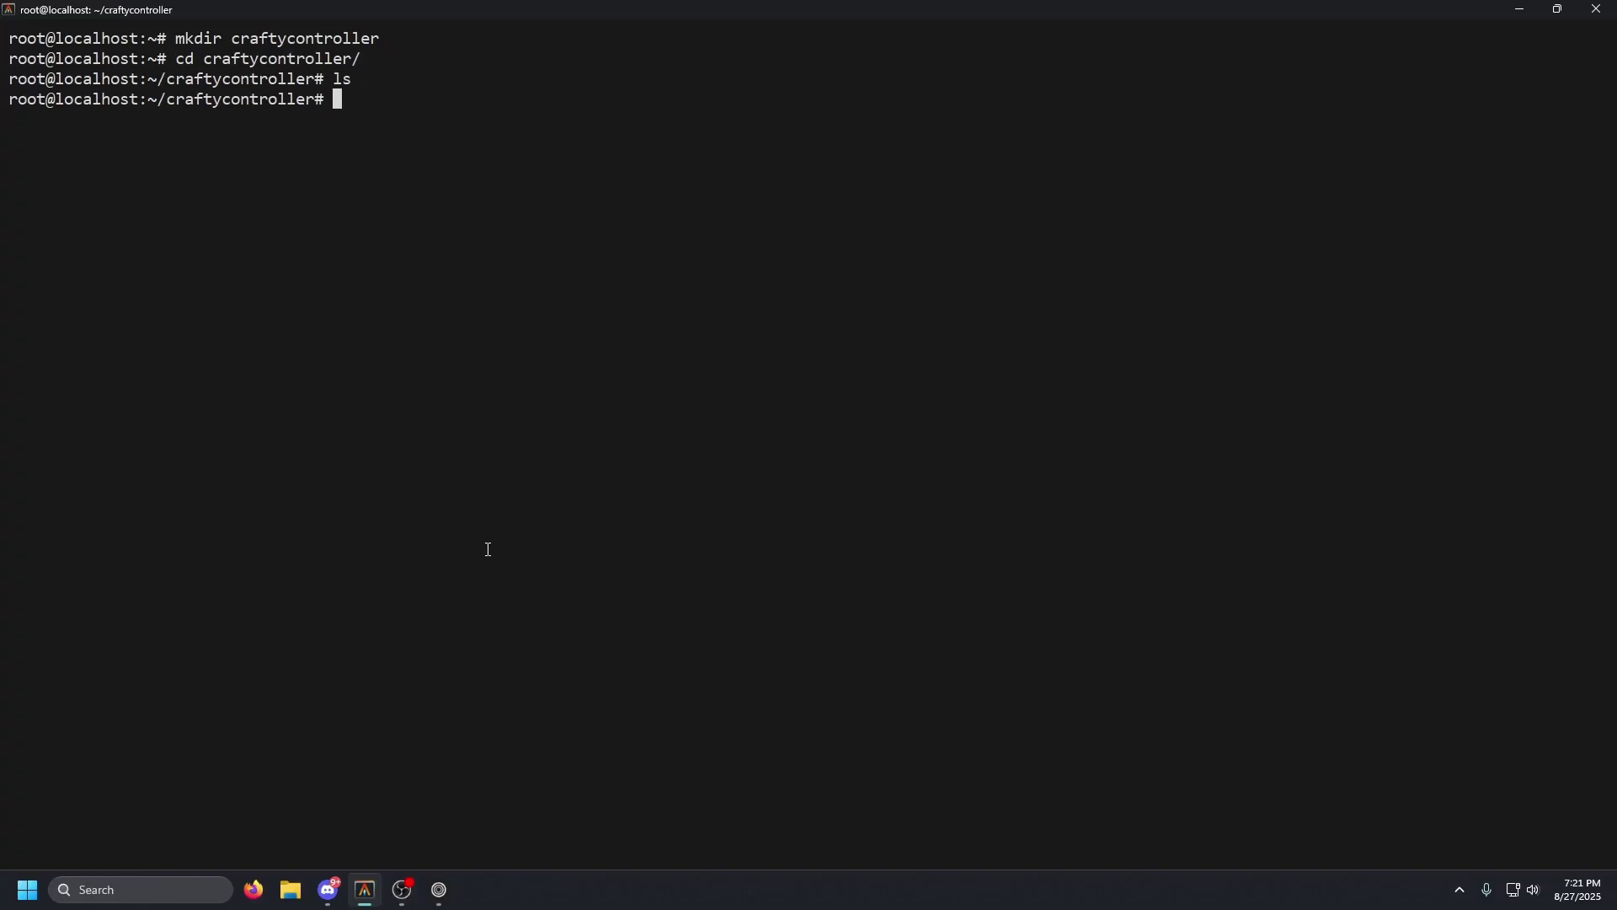
- Create docker-compose.yml in vim with the pasted Crafty configuration and save it
{"action": "type", "text": "vim docker-compose.yml"}
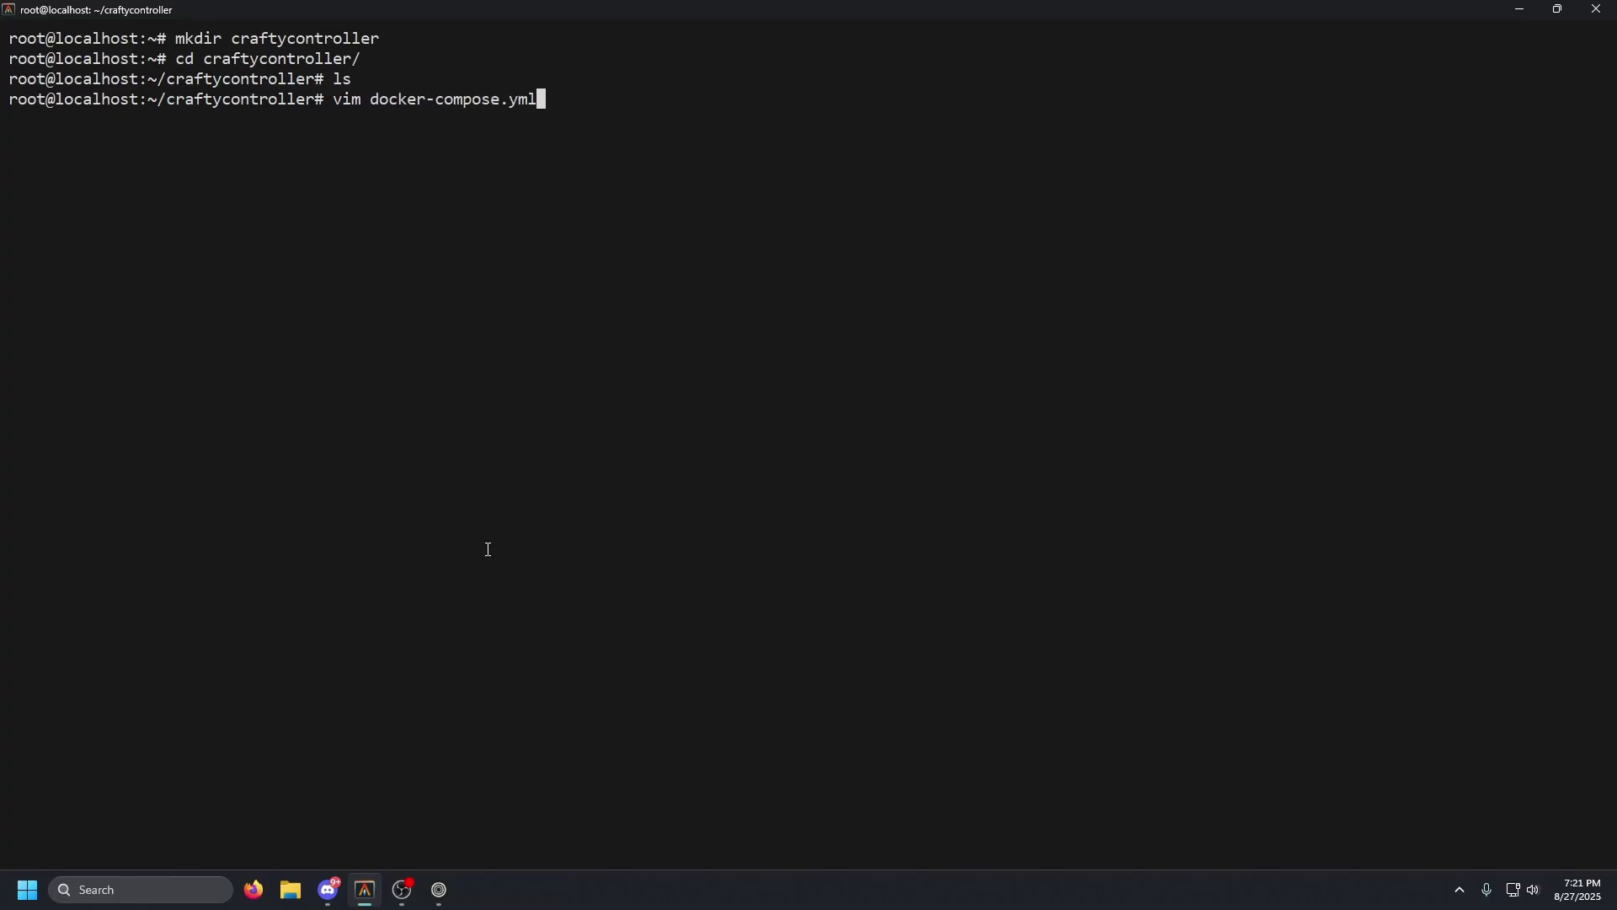
{"action": "key", "text": "Return"}
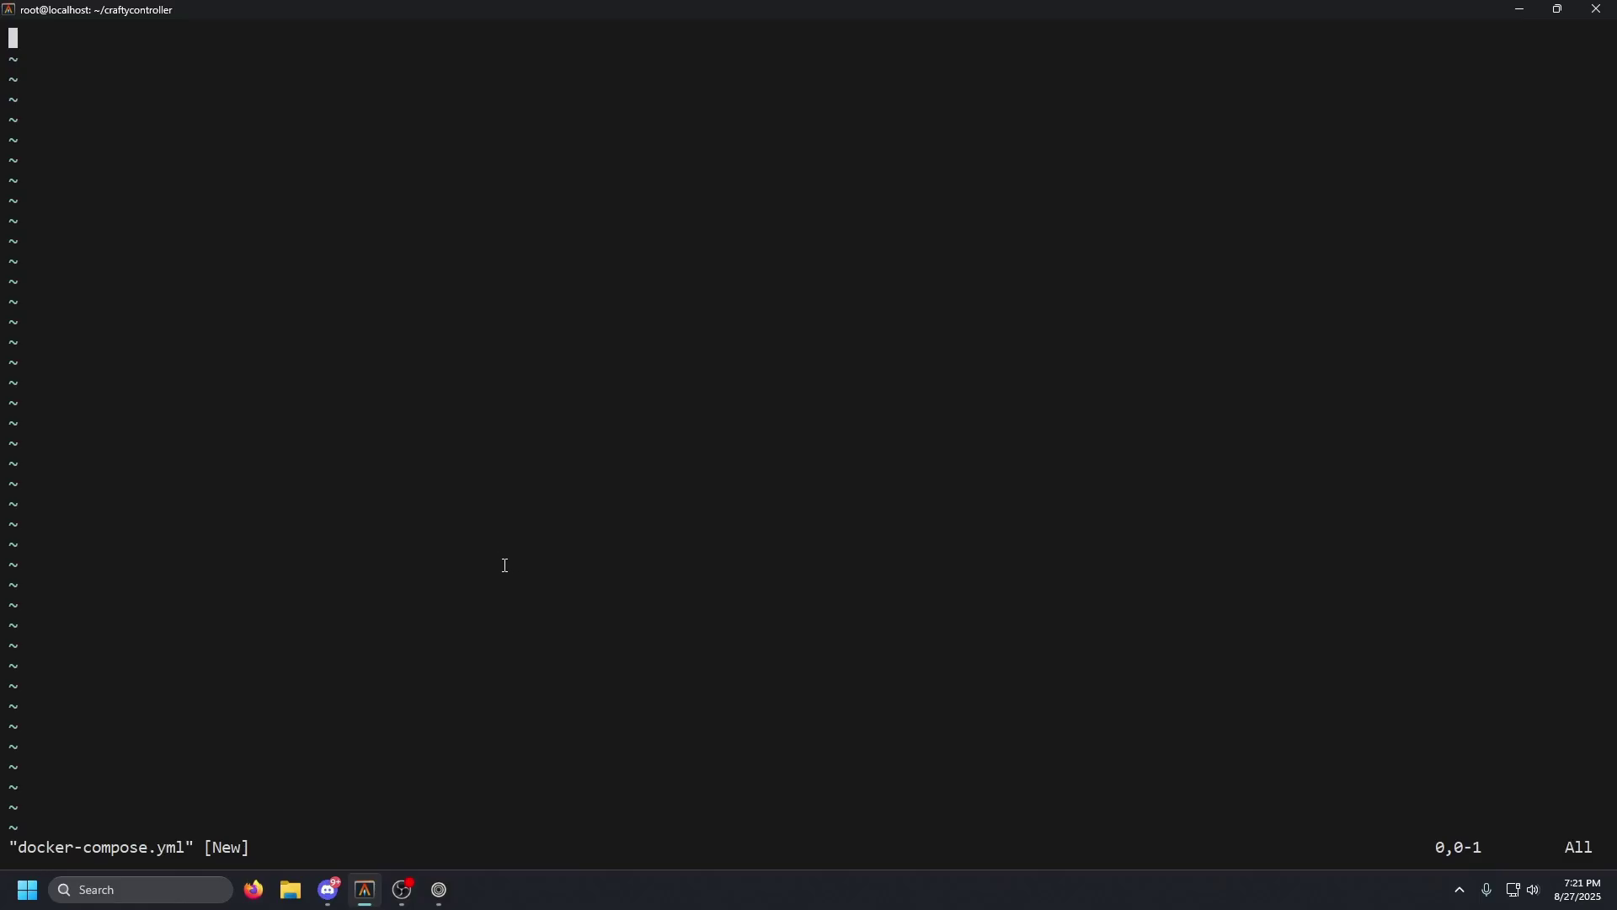
{"action": "key", "text": "alt+Tab"}
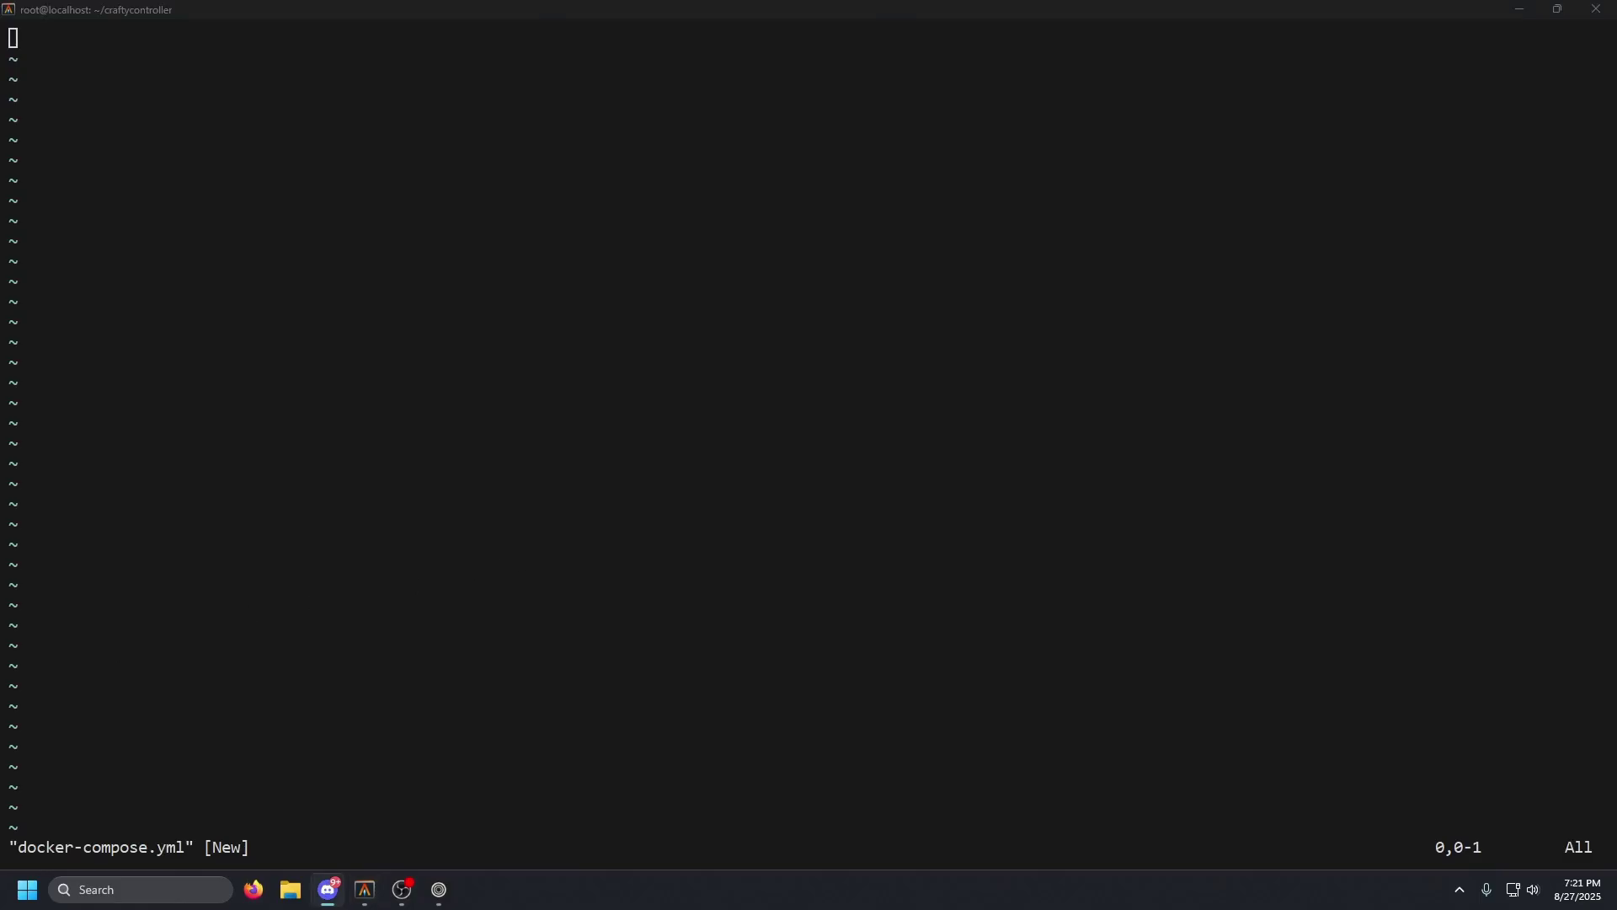
{"action": "left_click", "coordinate": [392, 369]}
{"action": "key", "text": "i"}
{"action": "key", "text": "ctrl+shift+v"}
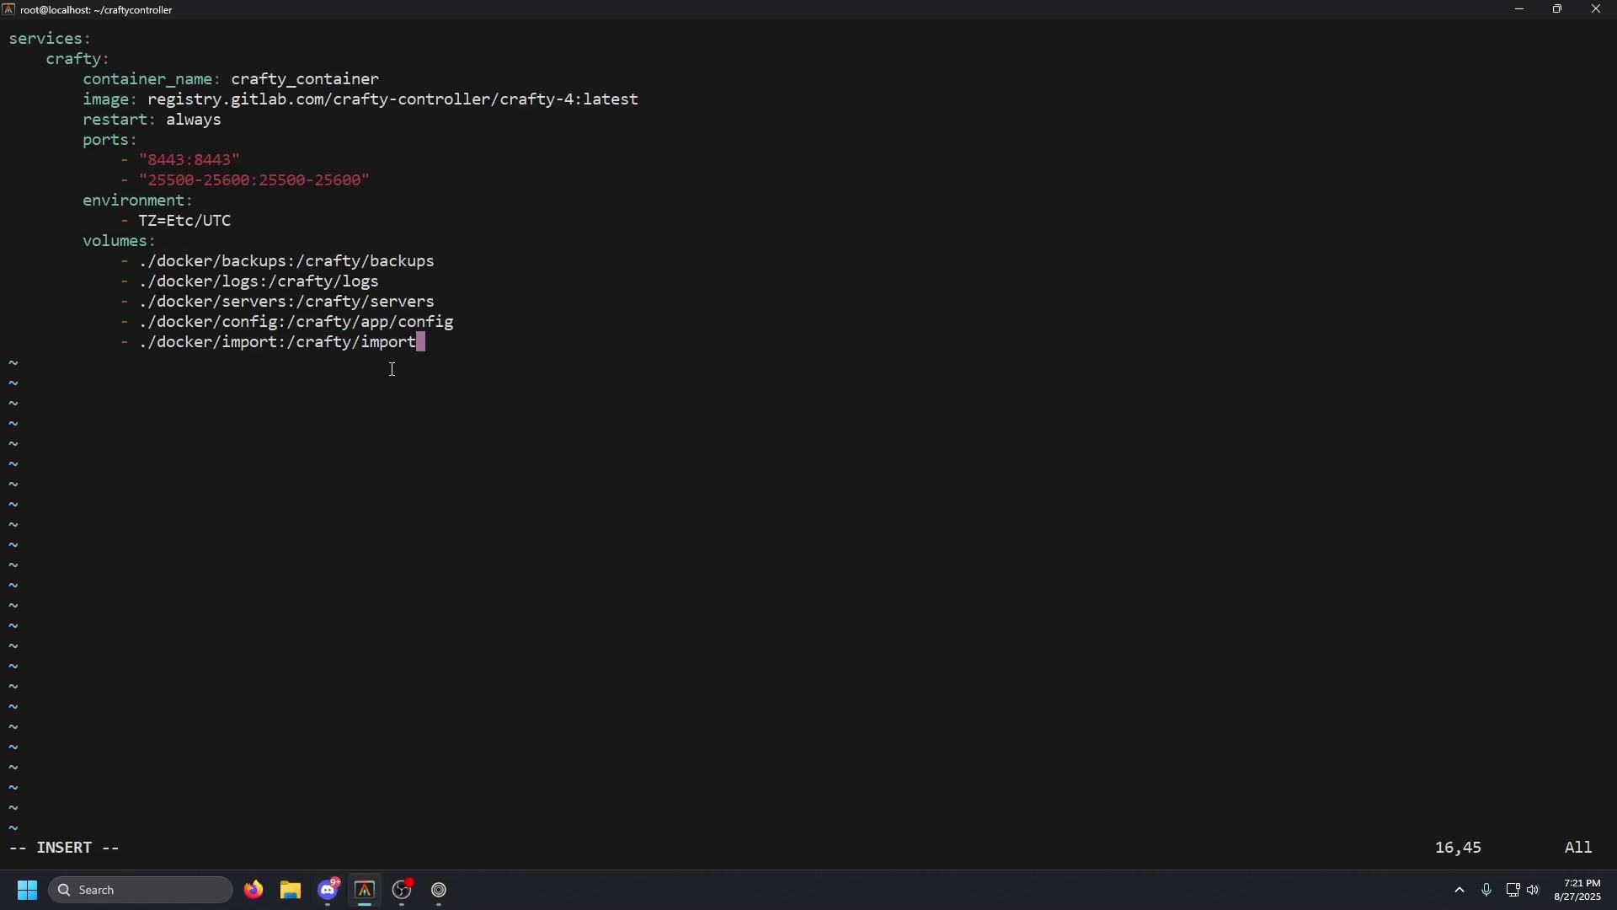
{"action": "key", "text": "Escape"}
{"action": "key", "text": "shift+semicolon"}
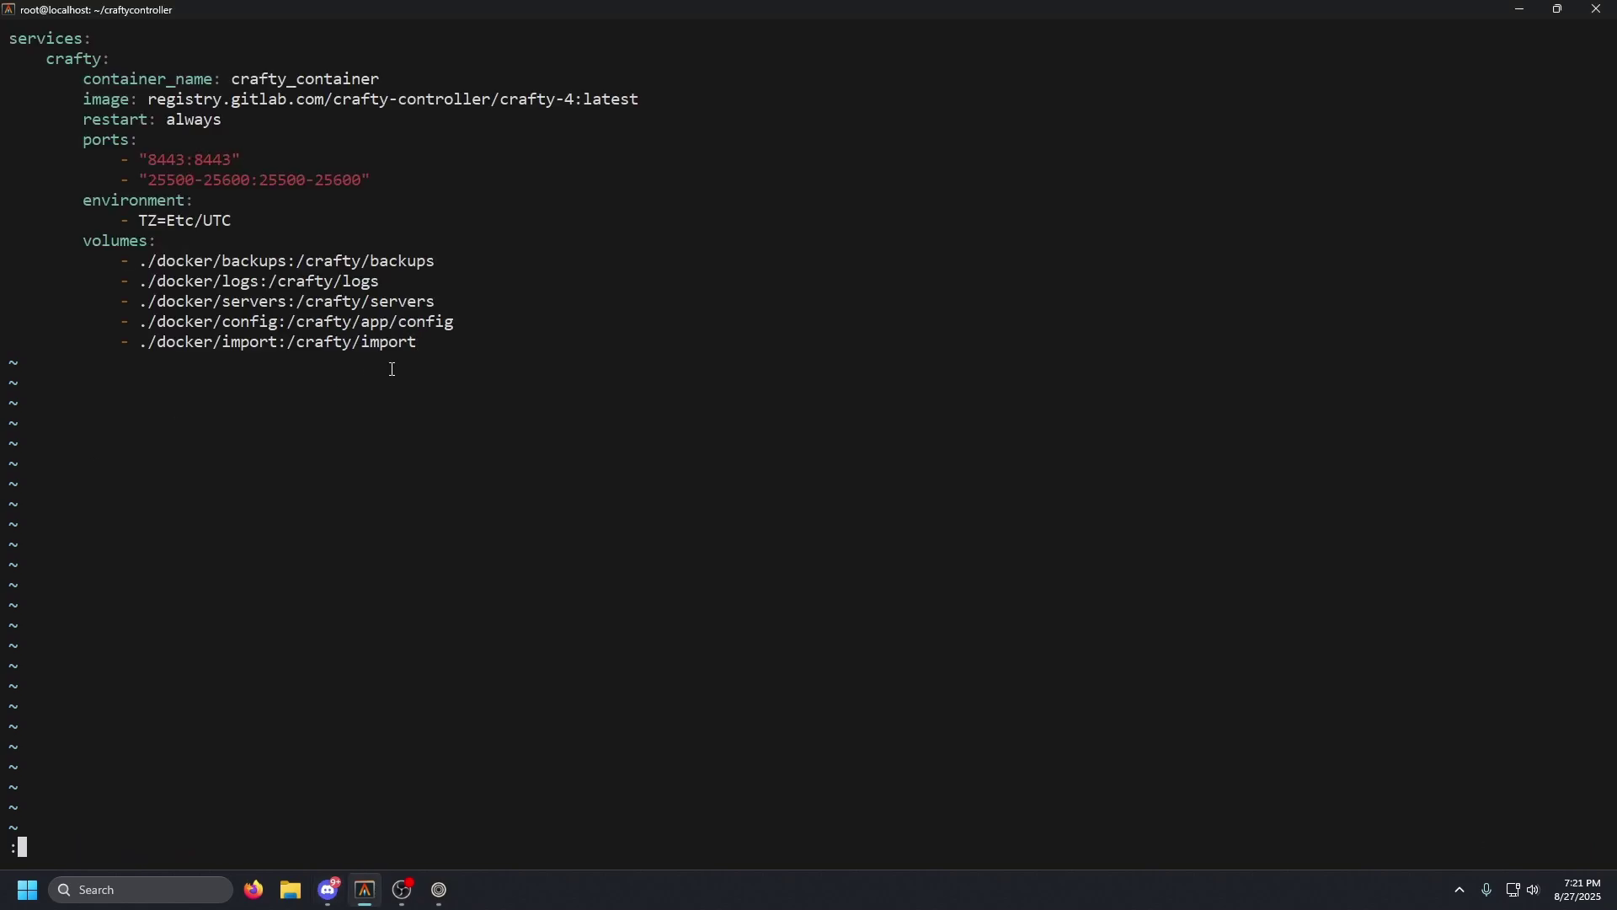
{"action": "type", "text": "wq"}
{"action": "key", "text": "Return"}
- Print docker-compose.yml to verify it and check whether Docker is installed with docker -v
{"action": "type", "text": "cat docker-compose.yml"}
{"action": "key", "text": "Return"}
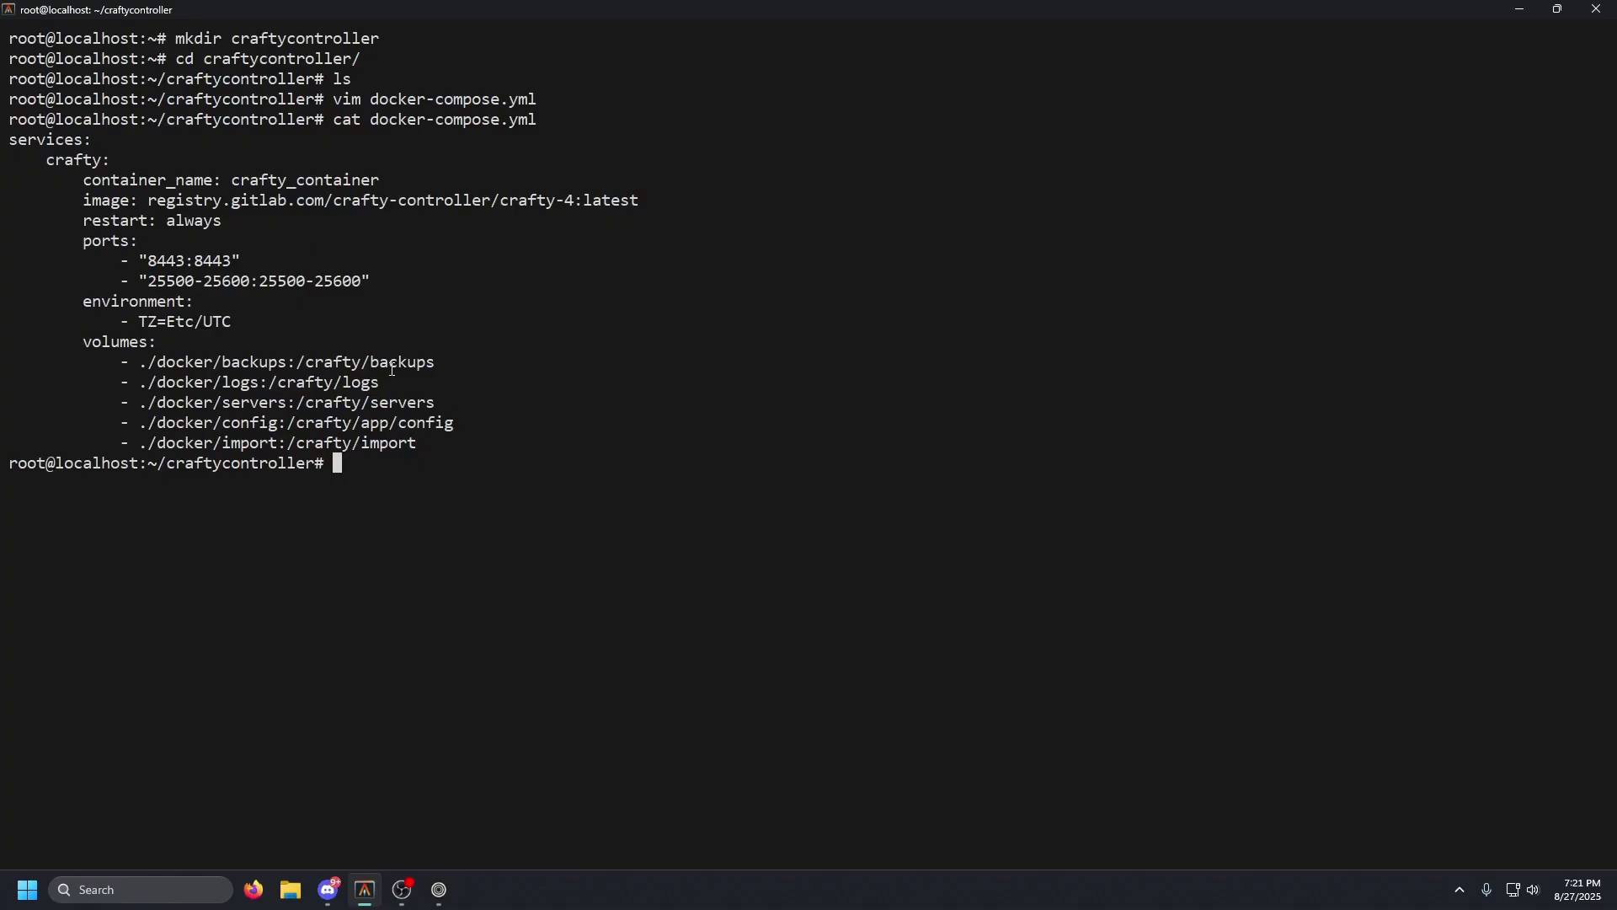
{"action": "type", "text": "docker -v"}
{"action": "key", "text": "Return"}
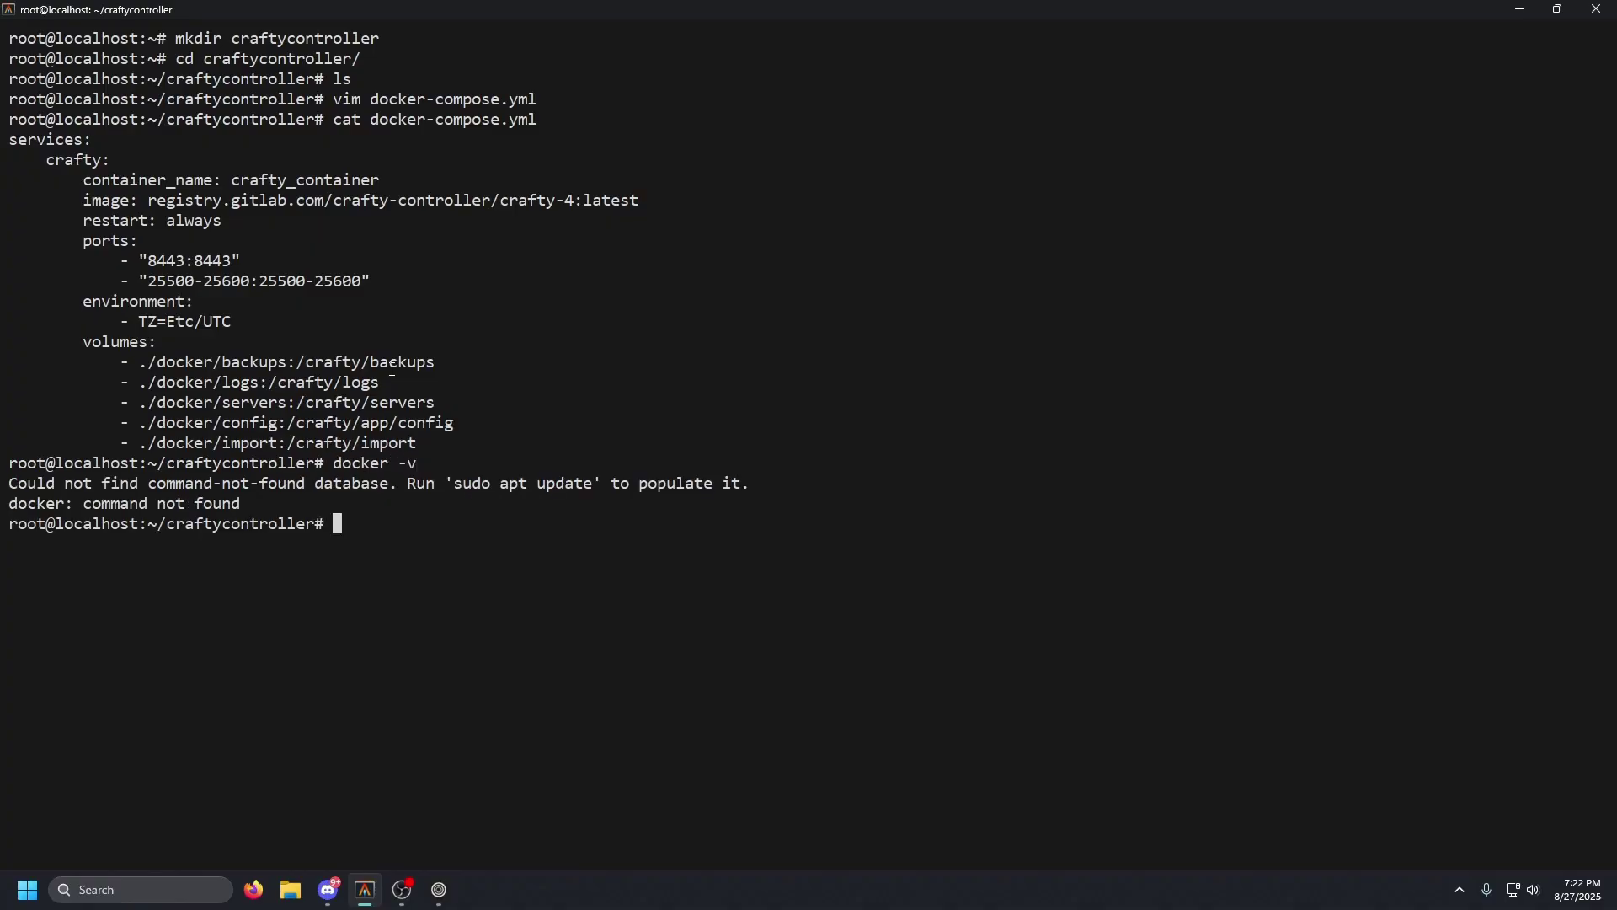
{"action": "left_click", "coordinate": [438, 889]}
- Search 'docker engine install ubuntu' and open Docker's Install Docker Engine on Ubuntu page
{"action": "key", "text": "ctrl+t"}
{"action": "type", "text": "d"}
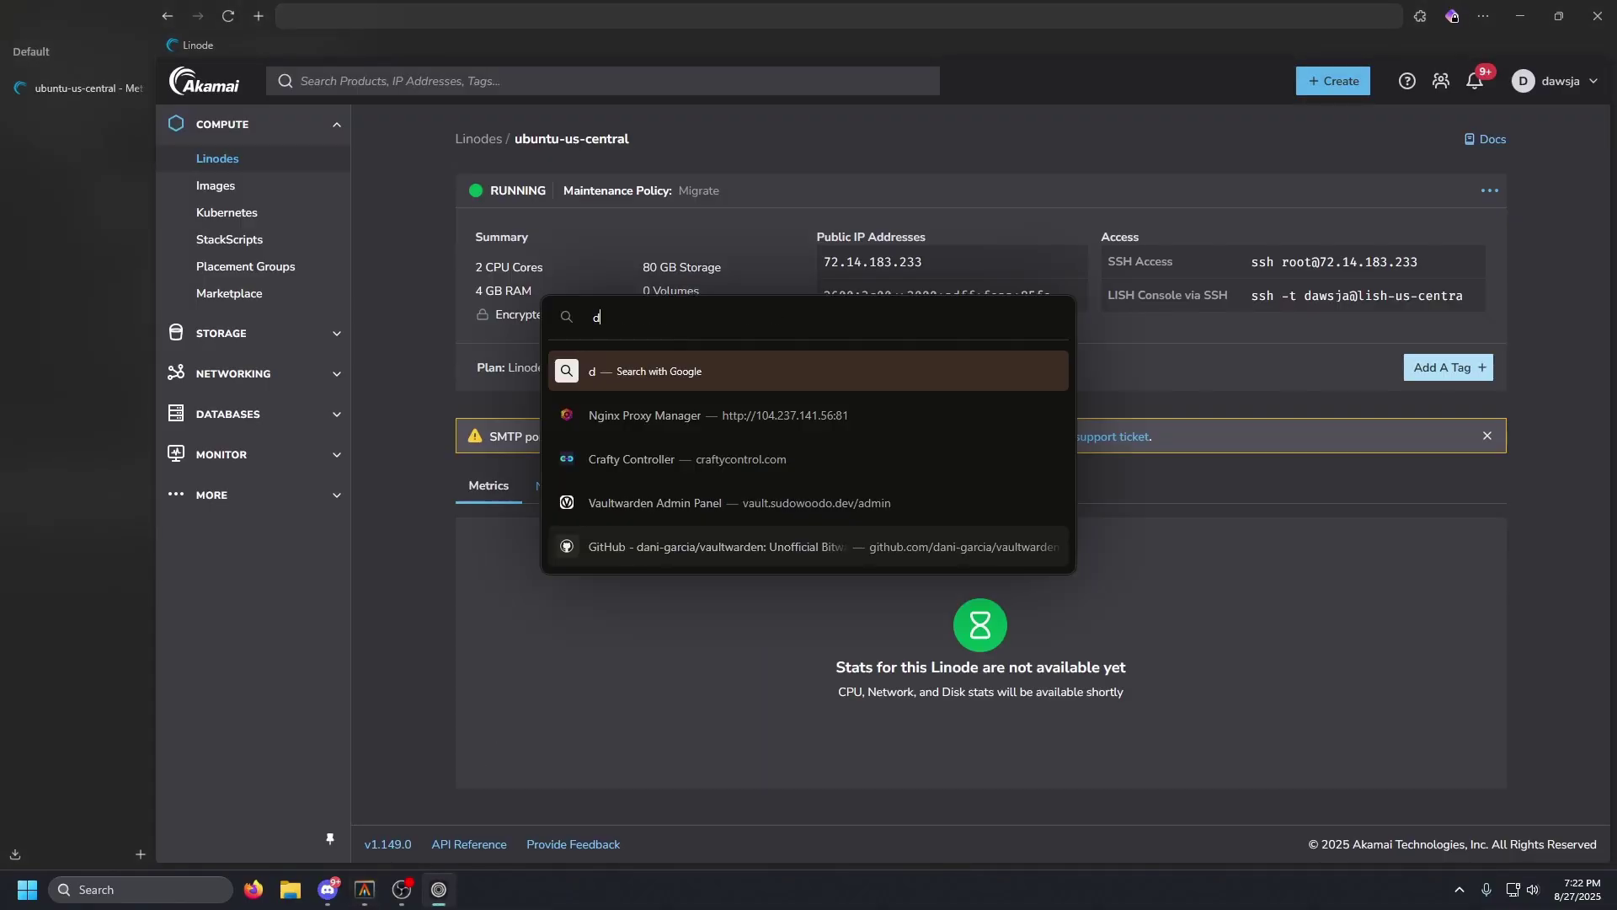
{"action": "type", "text": "ocker engine "}
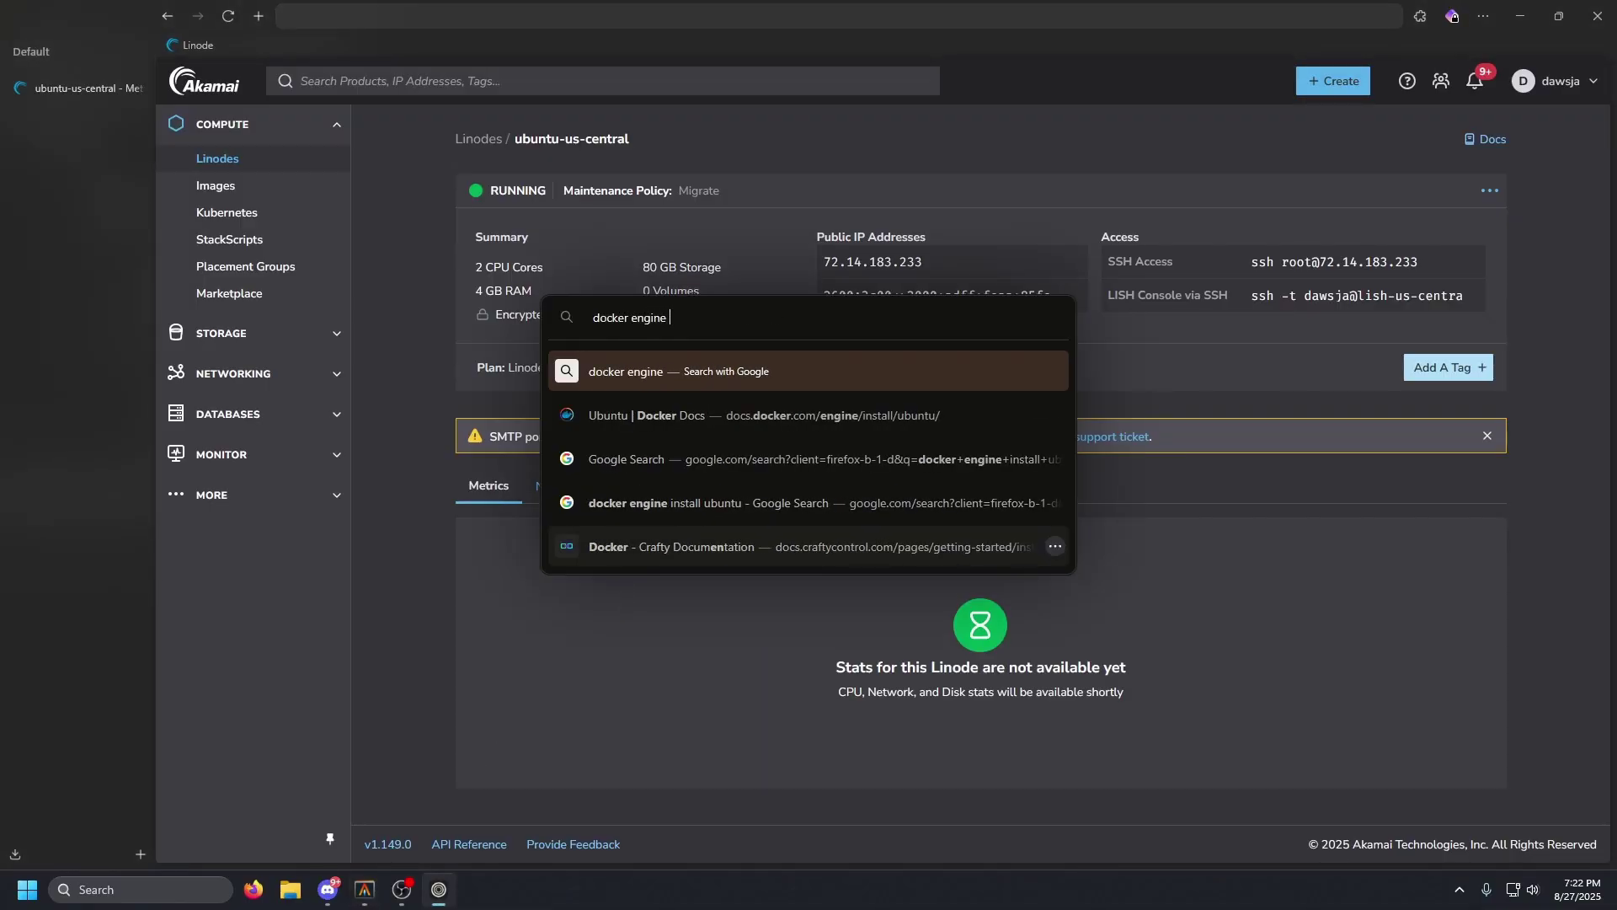
{"action": "type", "text": "install ubuntu"}
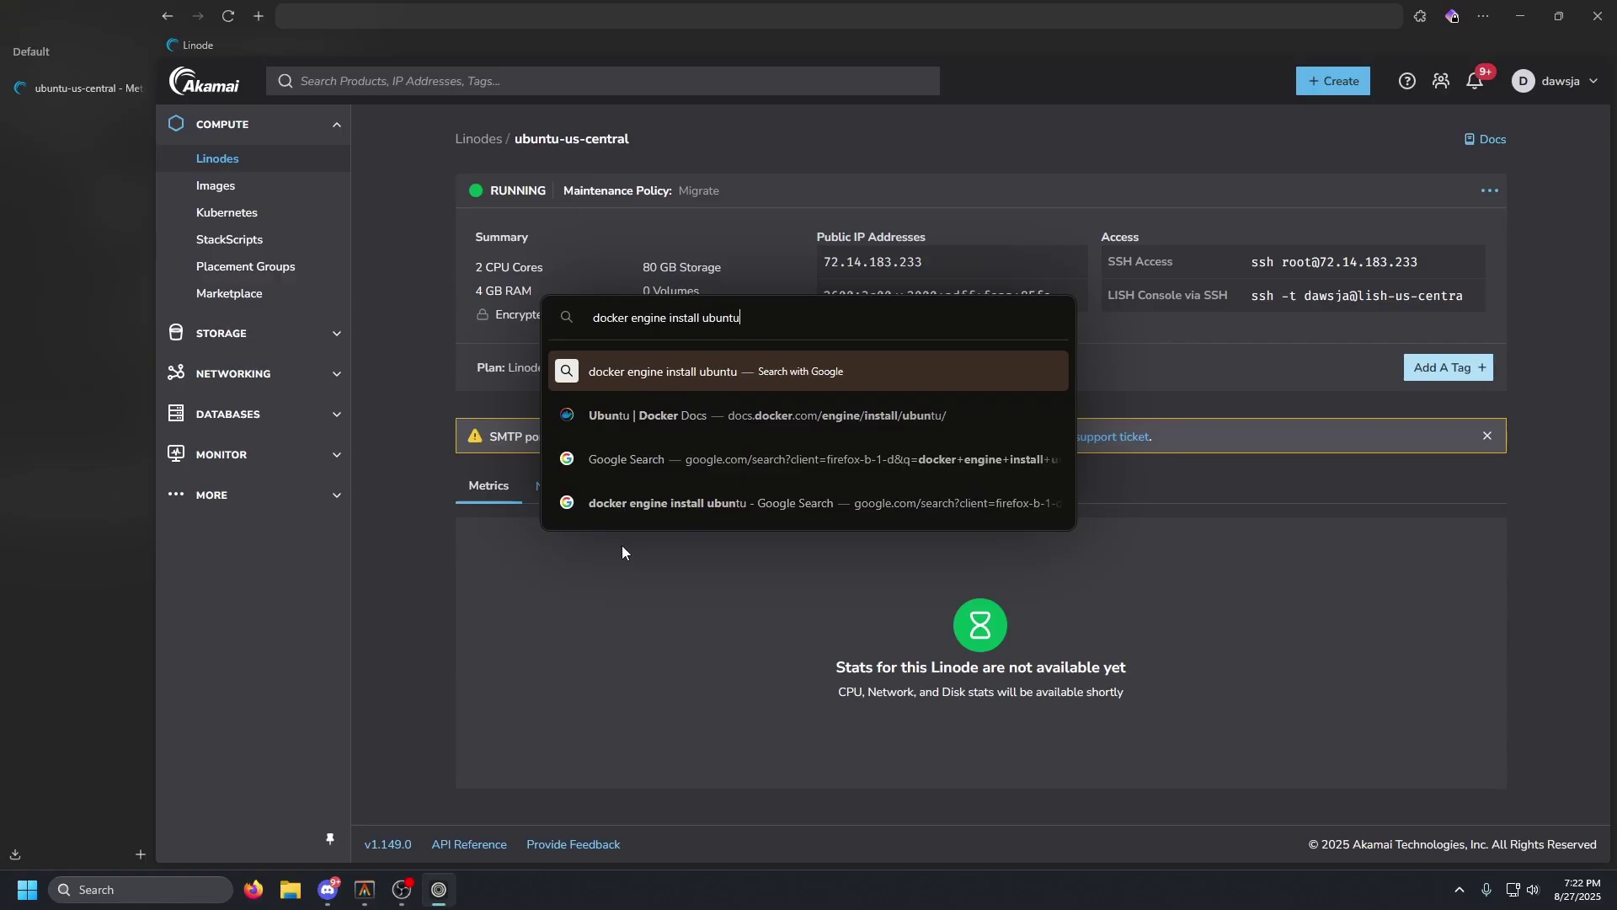
{"action": "key", "text": "BackSpace"}
{"action": "key", "text": "BackSpace"}
{"action": "key", "text": "BackSpace"}
{"action": "key", "text": "BackSpace"}
{"action": "key", "text": "BackSpace"}
{"action": "key", "text": "BackSpace"}
{"action": "key", "text": "BackSpace"}
{"action": "key", "text": "BackSpace"}
{"action": "key", "text": "BackSpace"}
{"action": "key", "text": "BackSpace"}
{"action": "key", "text": "BackSpace"}
{"action": "key", "text": "BackSpace"}
{"action": "key", "text": "BackSpace"}
{"action": "key", "text": "BackSpace"}
{"action": "key", "text": "BackSpace"}
{"action": "key", "text": "BackSpace"}
{"action": "key", "text": "BackSpace"}
{"action": "key", "text": "BackSpace"}
{"action": "key", "text": "BackSpace"}
{"action": "key", "text": "BackSpace"}
{"action": "type", "text": "er engine install "}
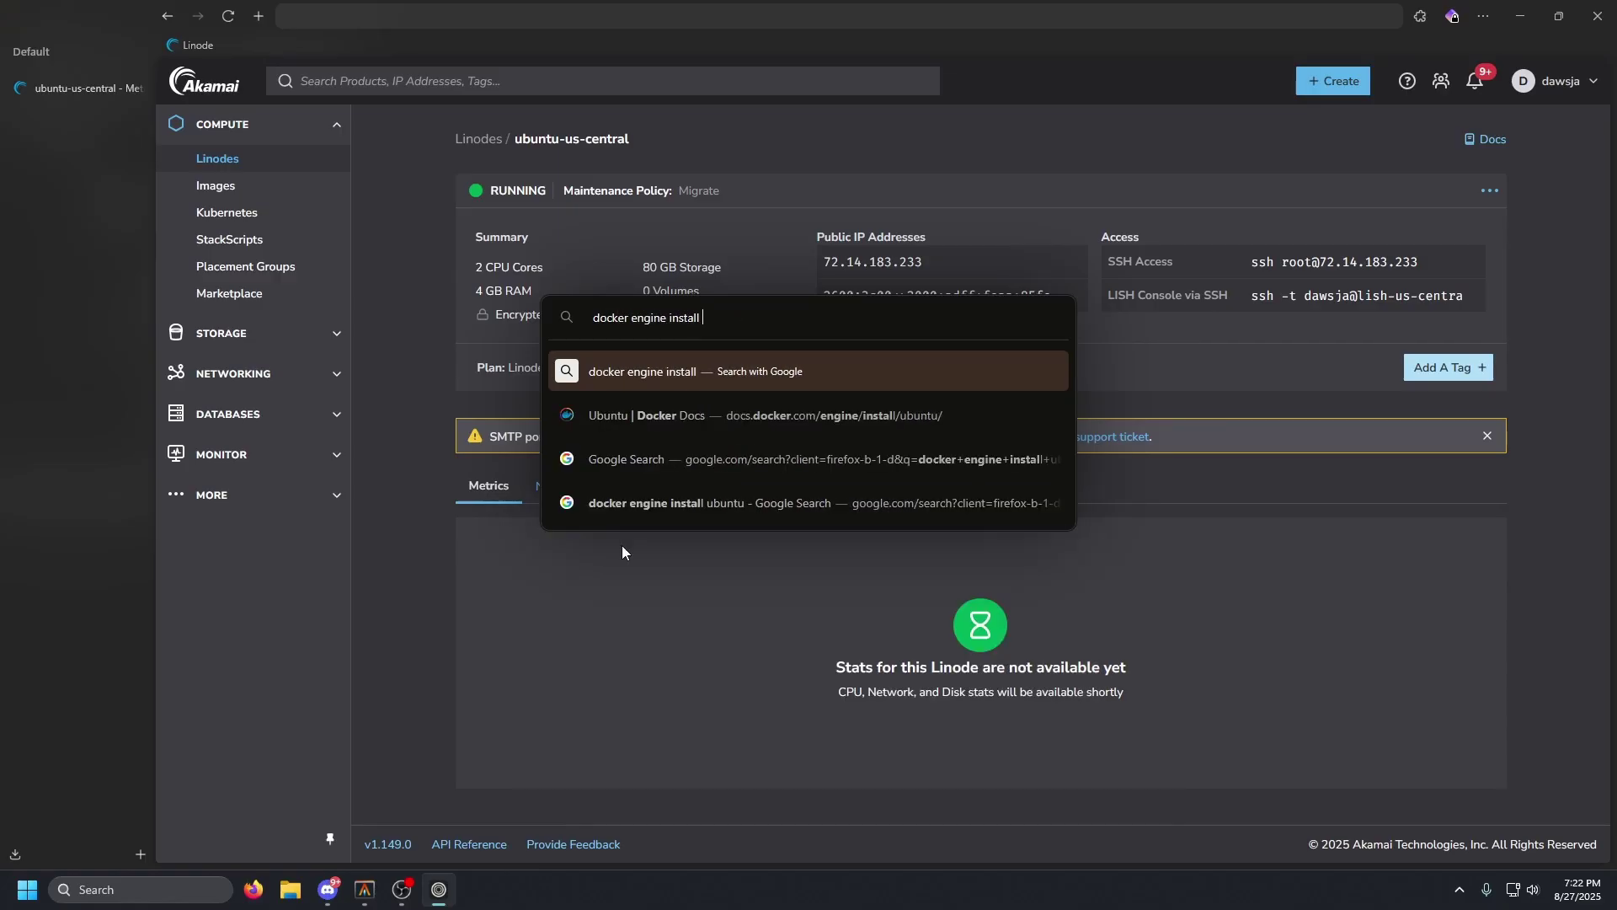
{"action": "type", "text": "ubuntu"}
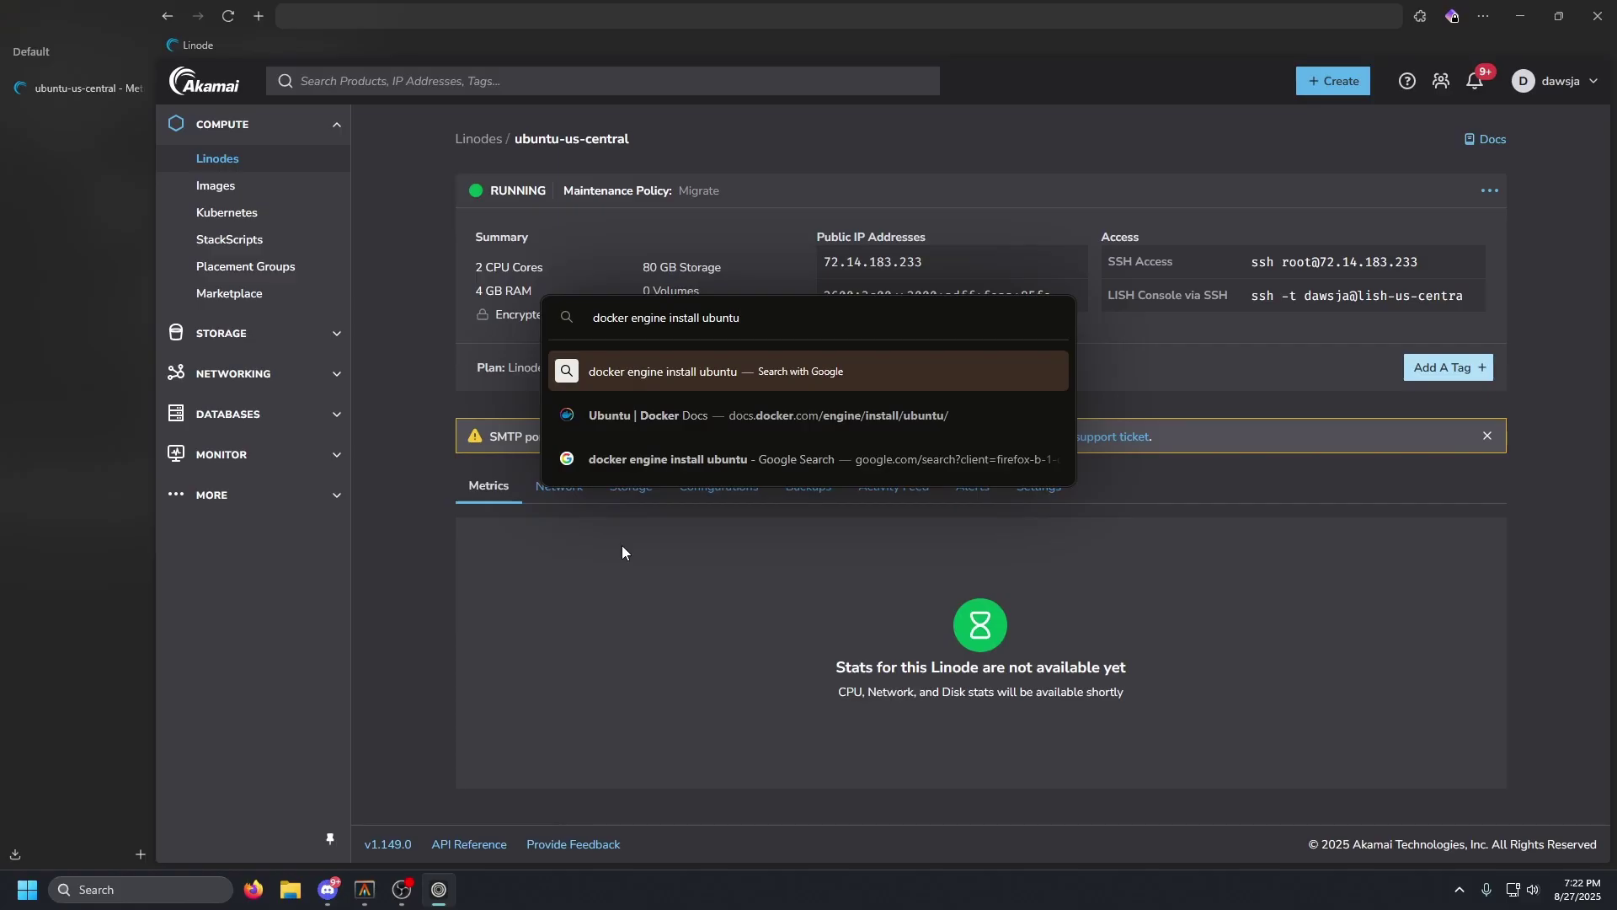
{"action": "key", "text": "Return"}
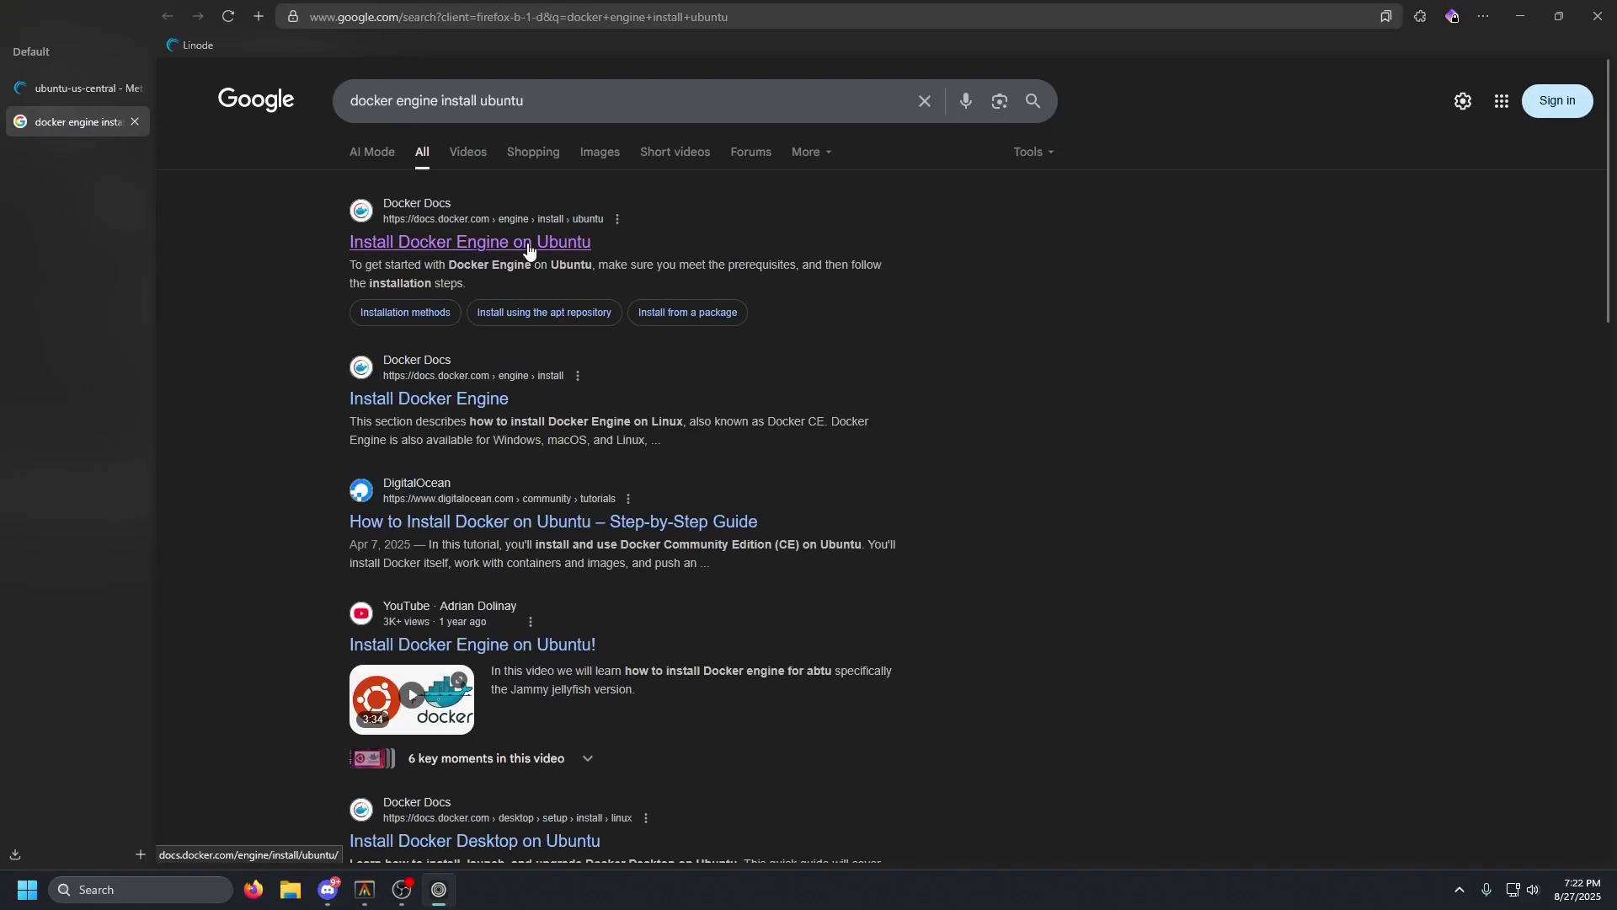
{"action": "left_click", "coordinate": [534, 240]}
- Copy the script from the 'Set up Docker's apt repository' step
{"action": "scroll", "coordinate": [936, 355], "scroll_direction": "down", "scroll_amount": 5}
{"action": "scroll", "coordinate": [936, 355], "scroll_direction": "down", "scroll_amount": 8}
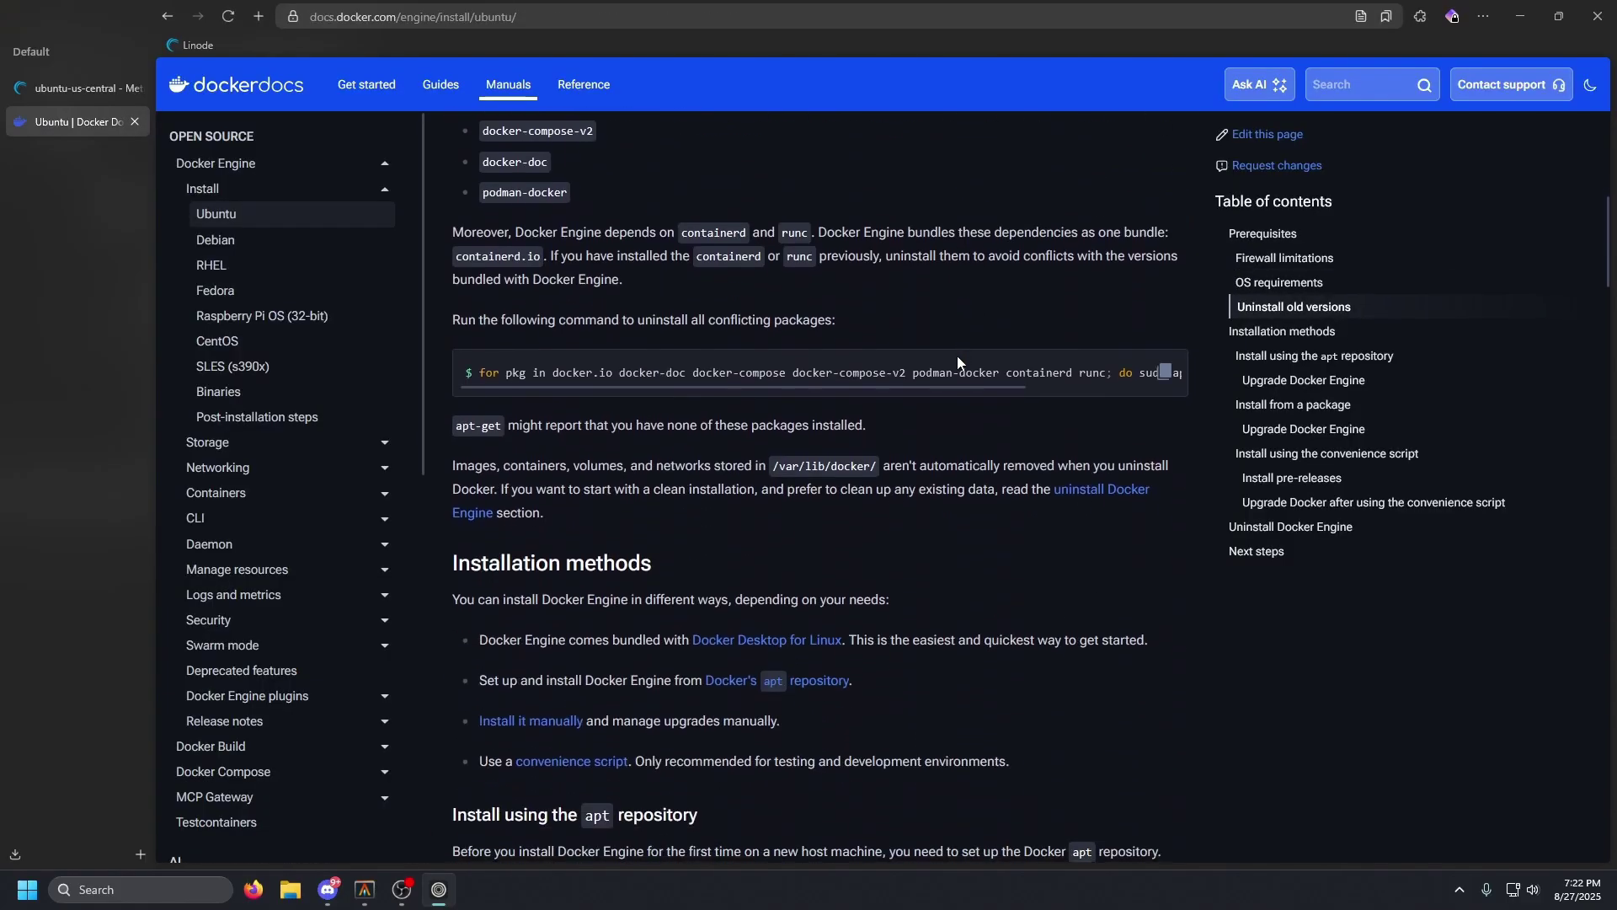
{"action": "scroll", "coordinate": [1143, 341], "scroll_direction": "down", "scroll_amount": 7}
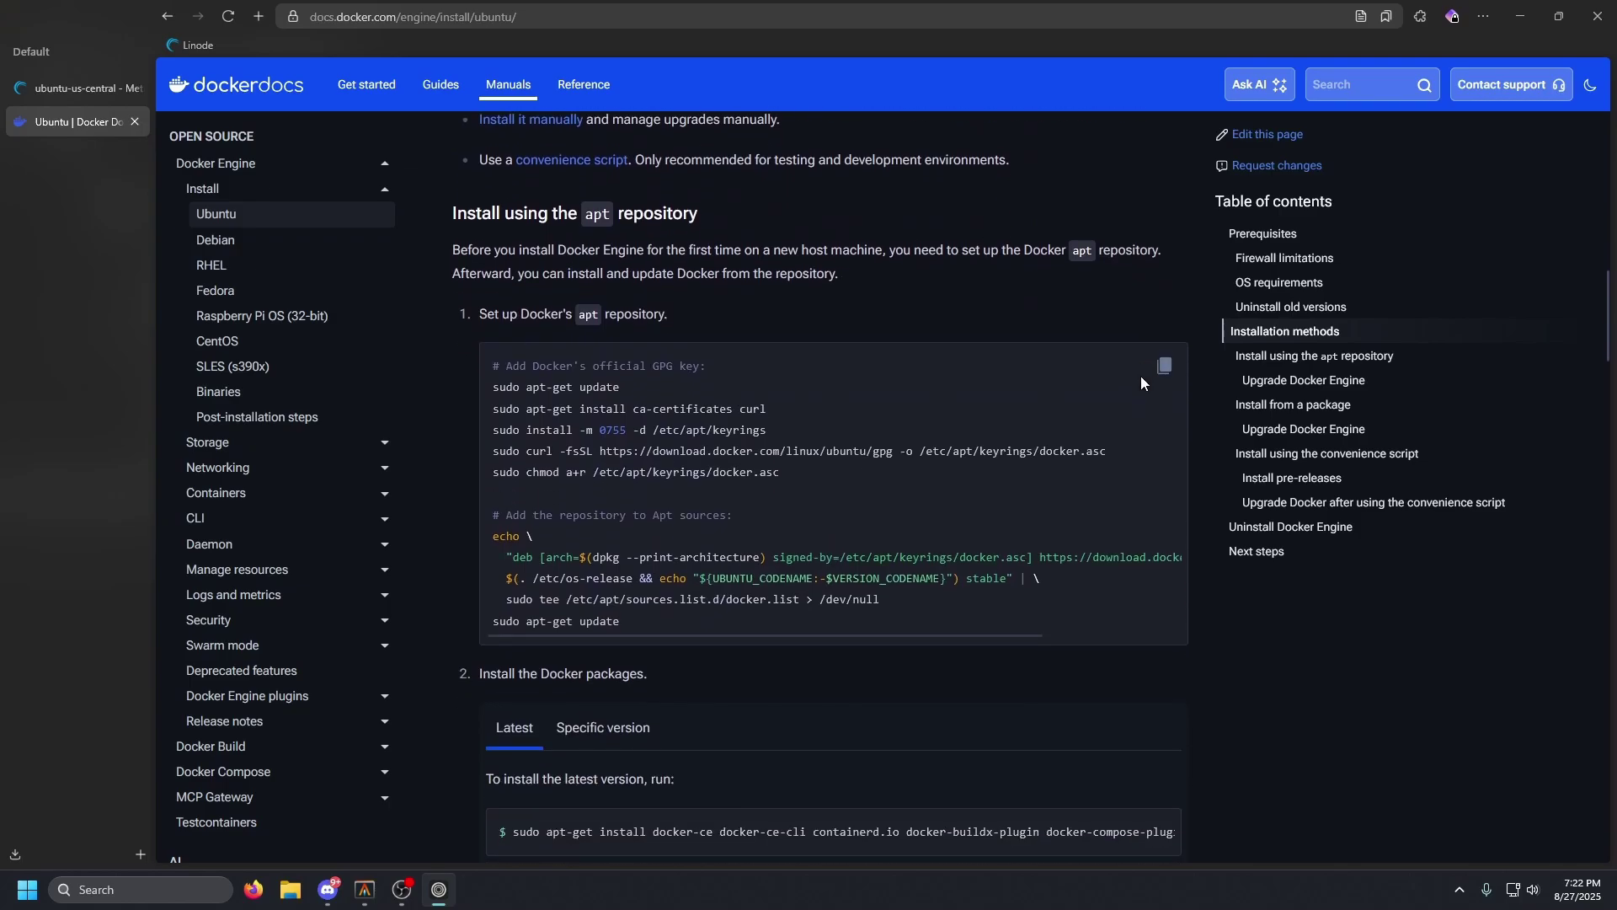
{"action": "left_click_drag", "start_coordinate": [482, 316], "coordinate": [704, 318]}
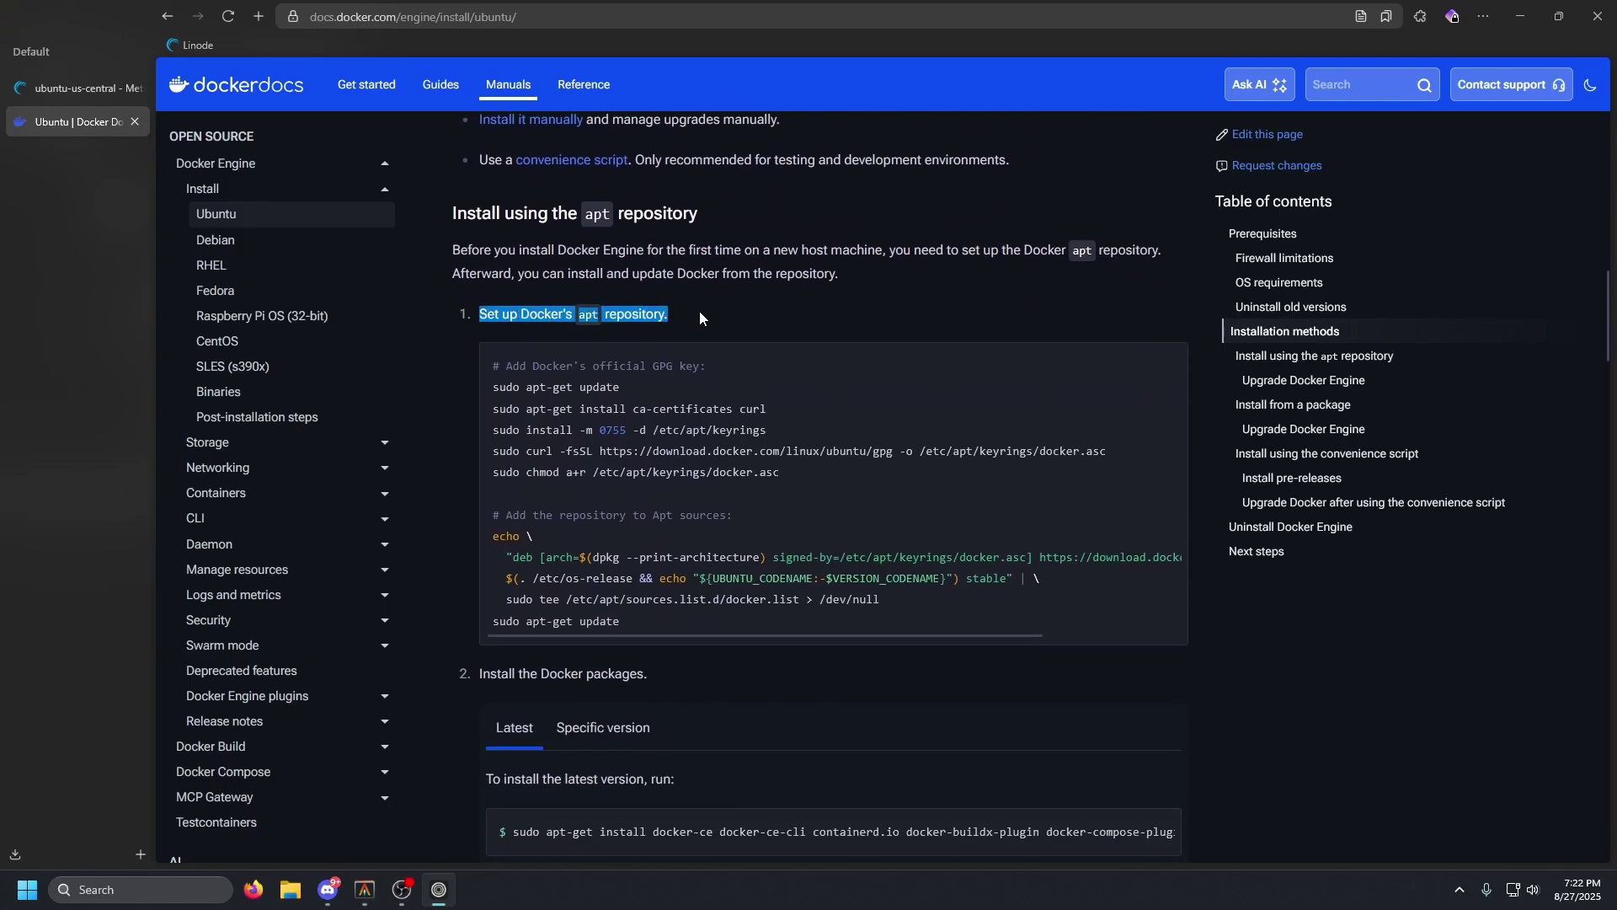
{"action": "left_click", "coordinate": [1166, 371]}
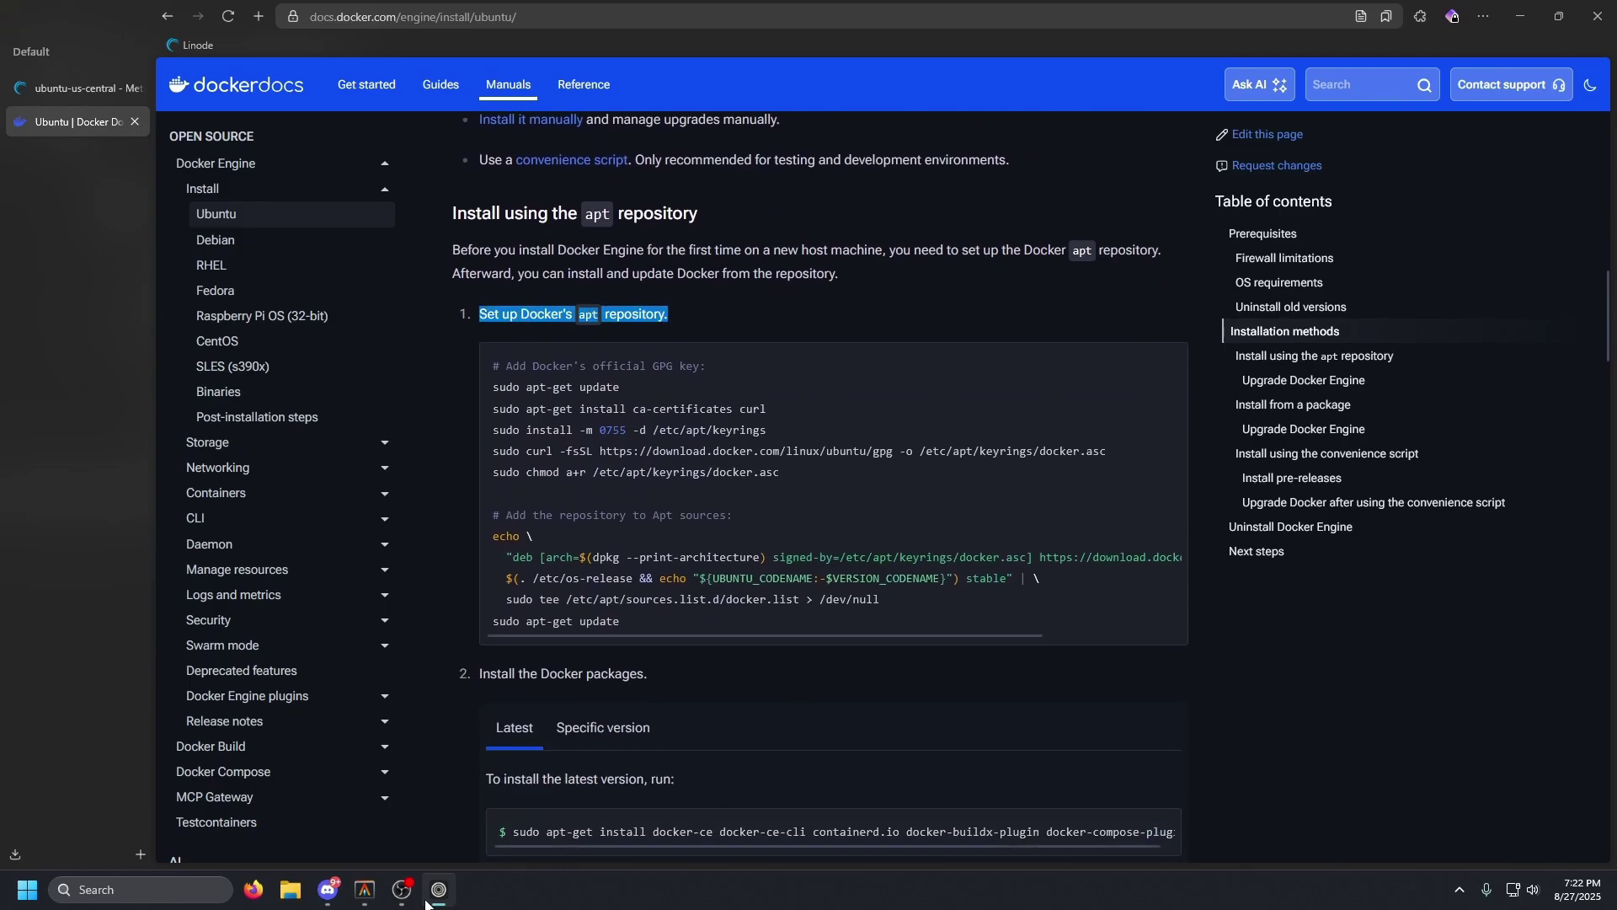
{"action": "left_click", "coordinate": [365, 889]}
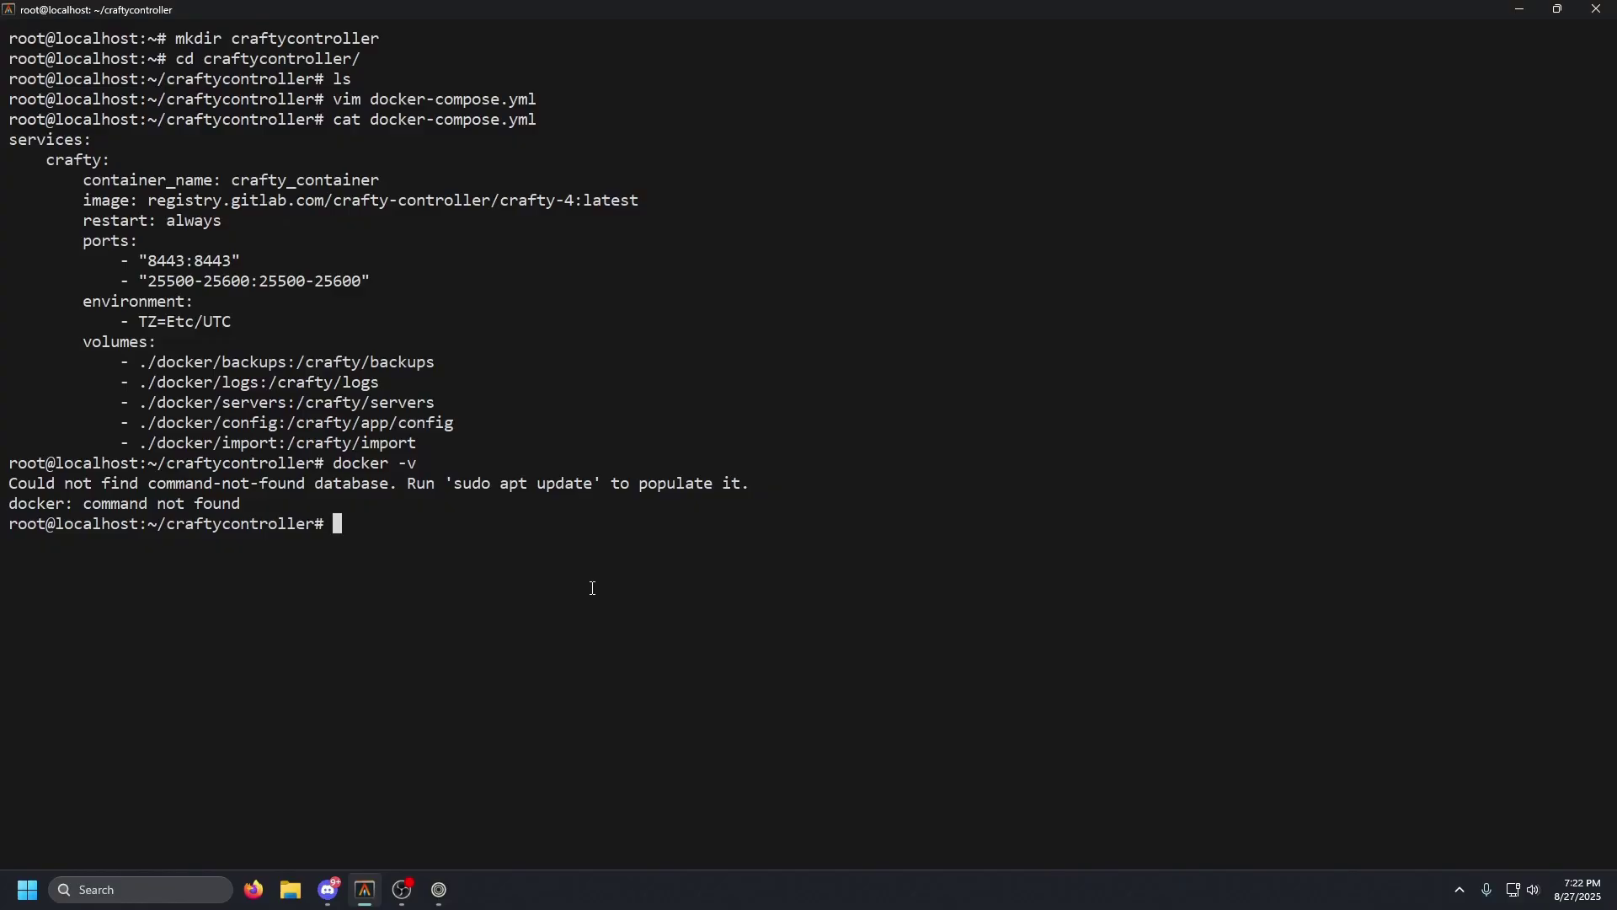
- Add Docker's apt repository by running the copied setup script
{"action": "key", "text": "ctrl+v"}
{"action": "key", "text": "Return"}
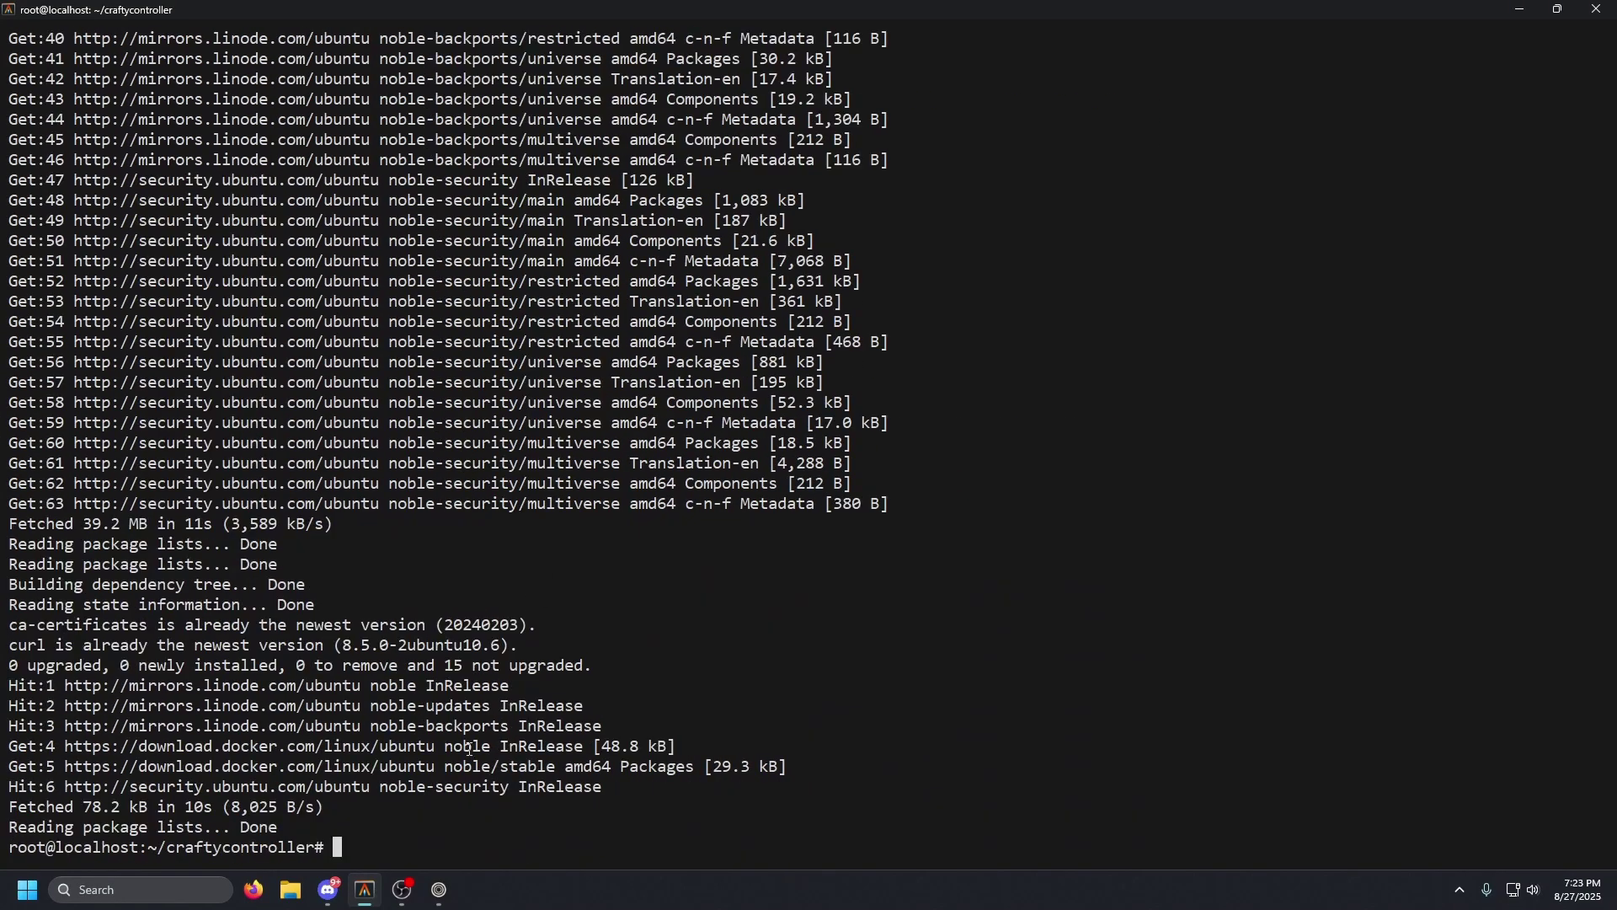
{"action": "left_click", "coordinate": [439, 890]}
- Install the latest Docker Engine packages with the copied apt-get install command, confirming with y
{"action": "scroll", "coordinate": [714, 437], "scroll_direction": "down", "scroll_amount": 10}
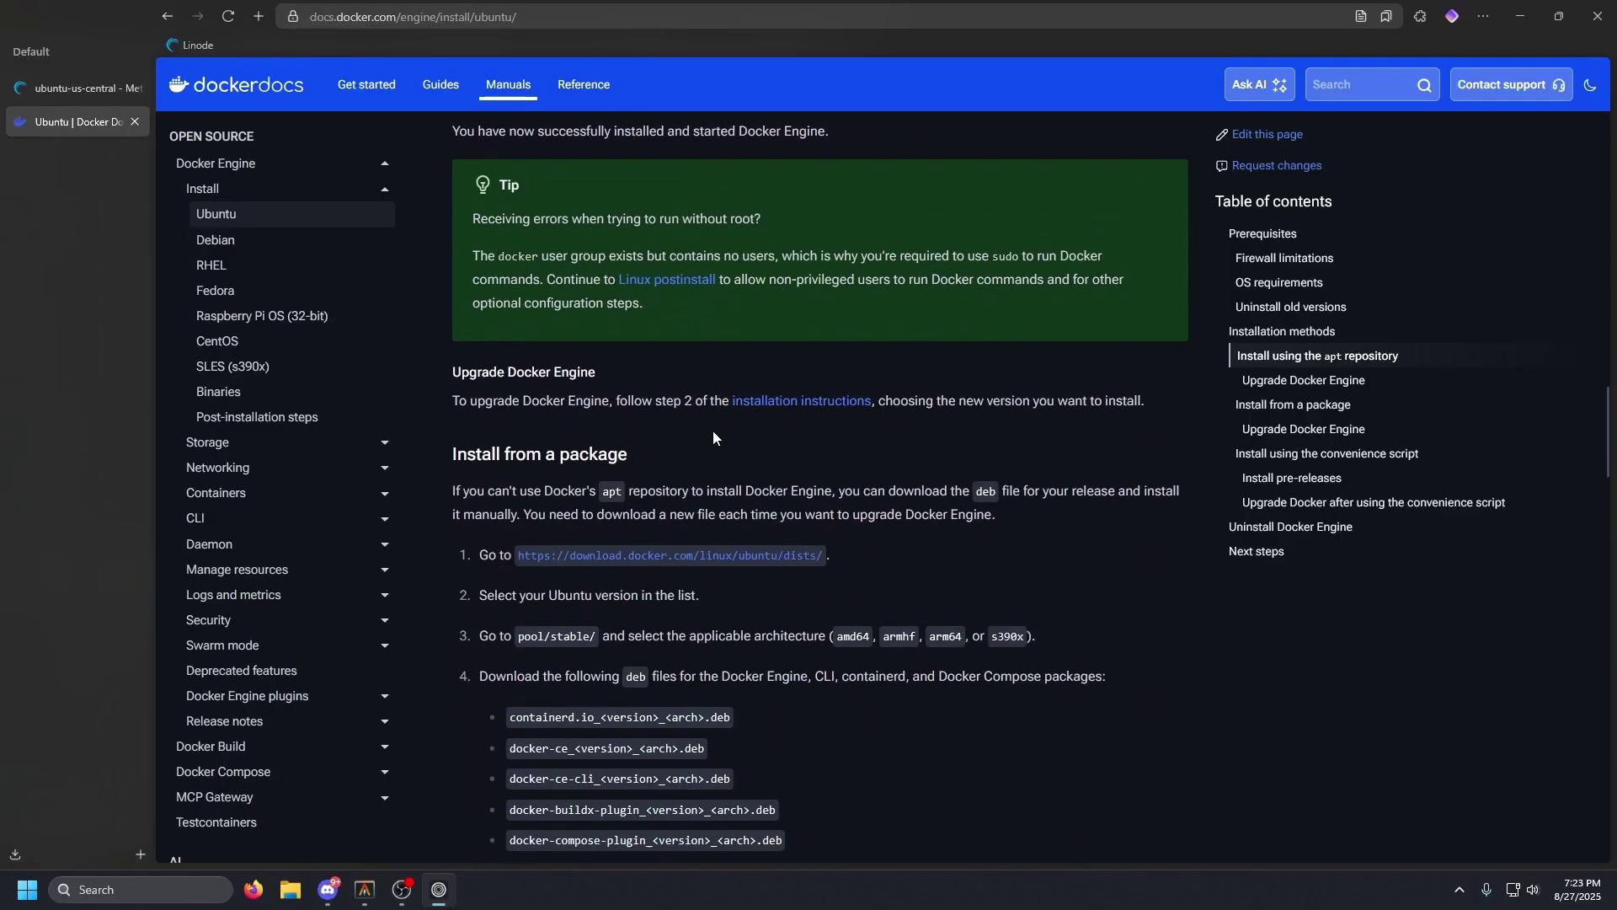
{"action": "scroll", "coordinate": [713, 436], "scroll_direction": "up", "scroll_amount": 5}
{"action": "left_click_drag", "start_coordinate": [488, 266], "coordinate": [706, 259]}
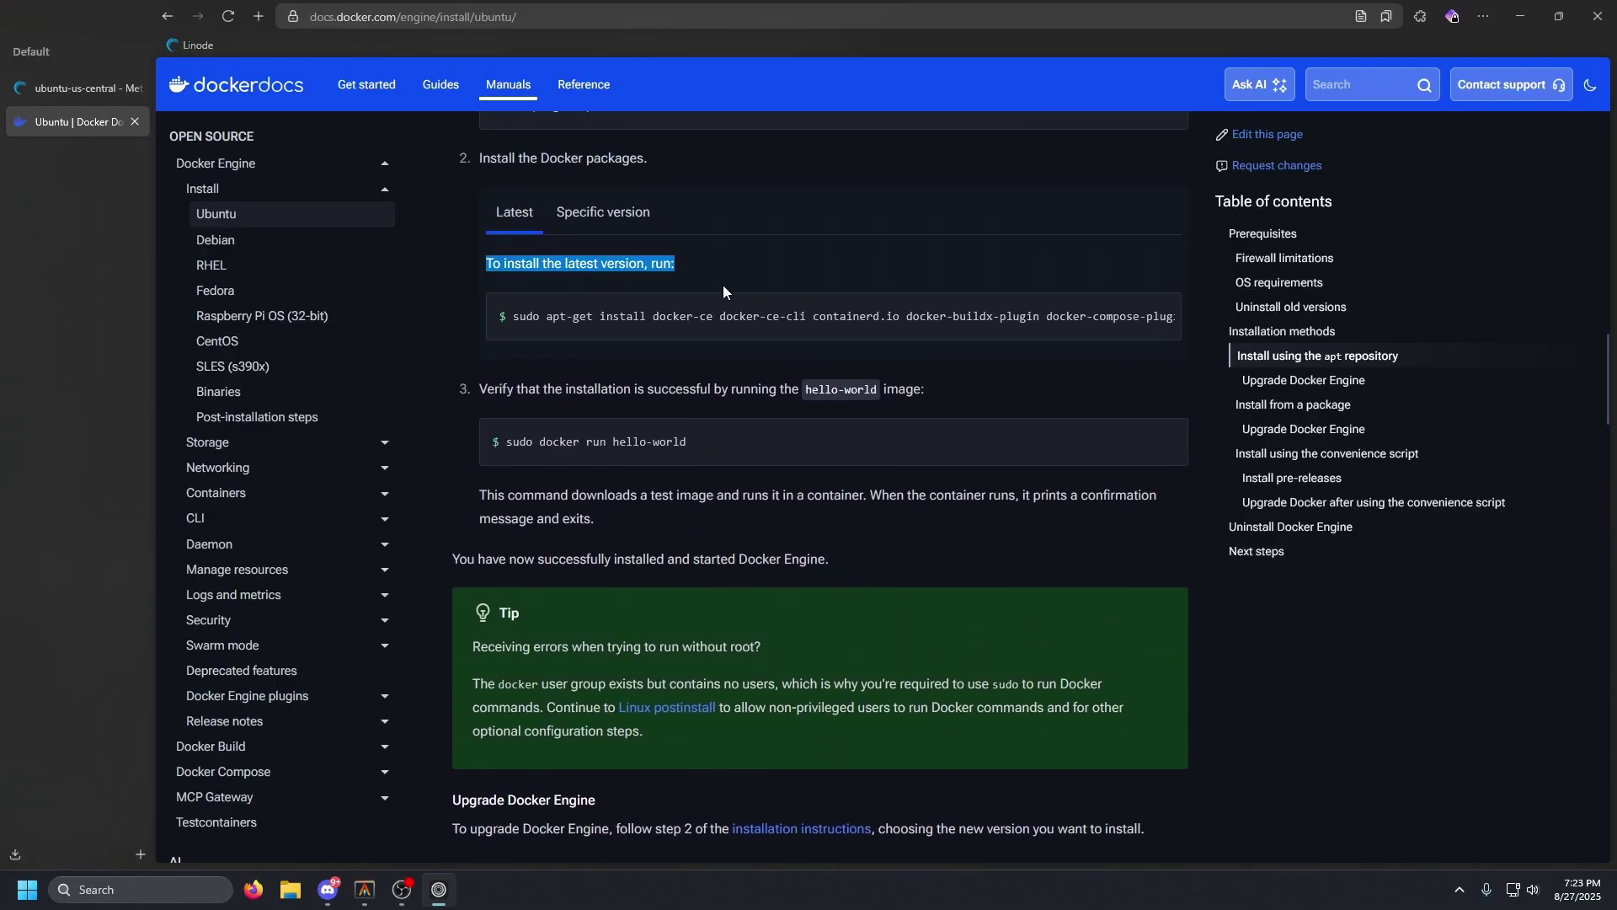
{"action": "left_click", "coordinate": [1157, 315]}
{"action": "left_click", "coordinate": [364, 890]}
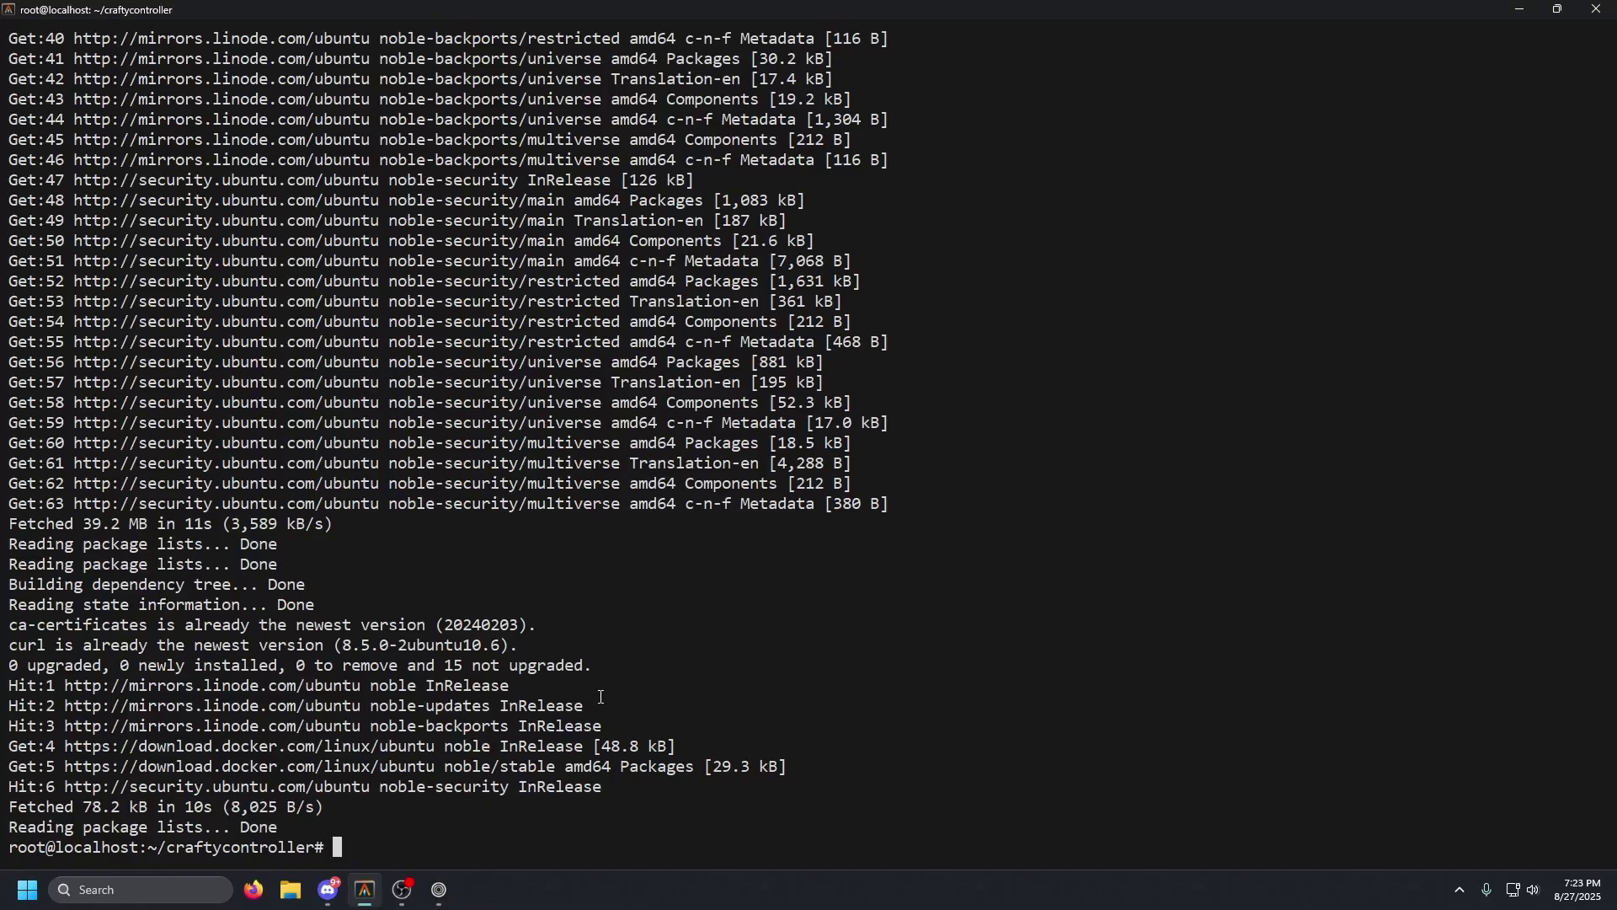
{"action": "key", "text": "ctrl+v"}
{"action": "key", "text": "Return"}
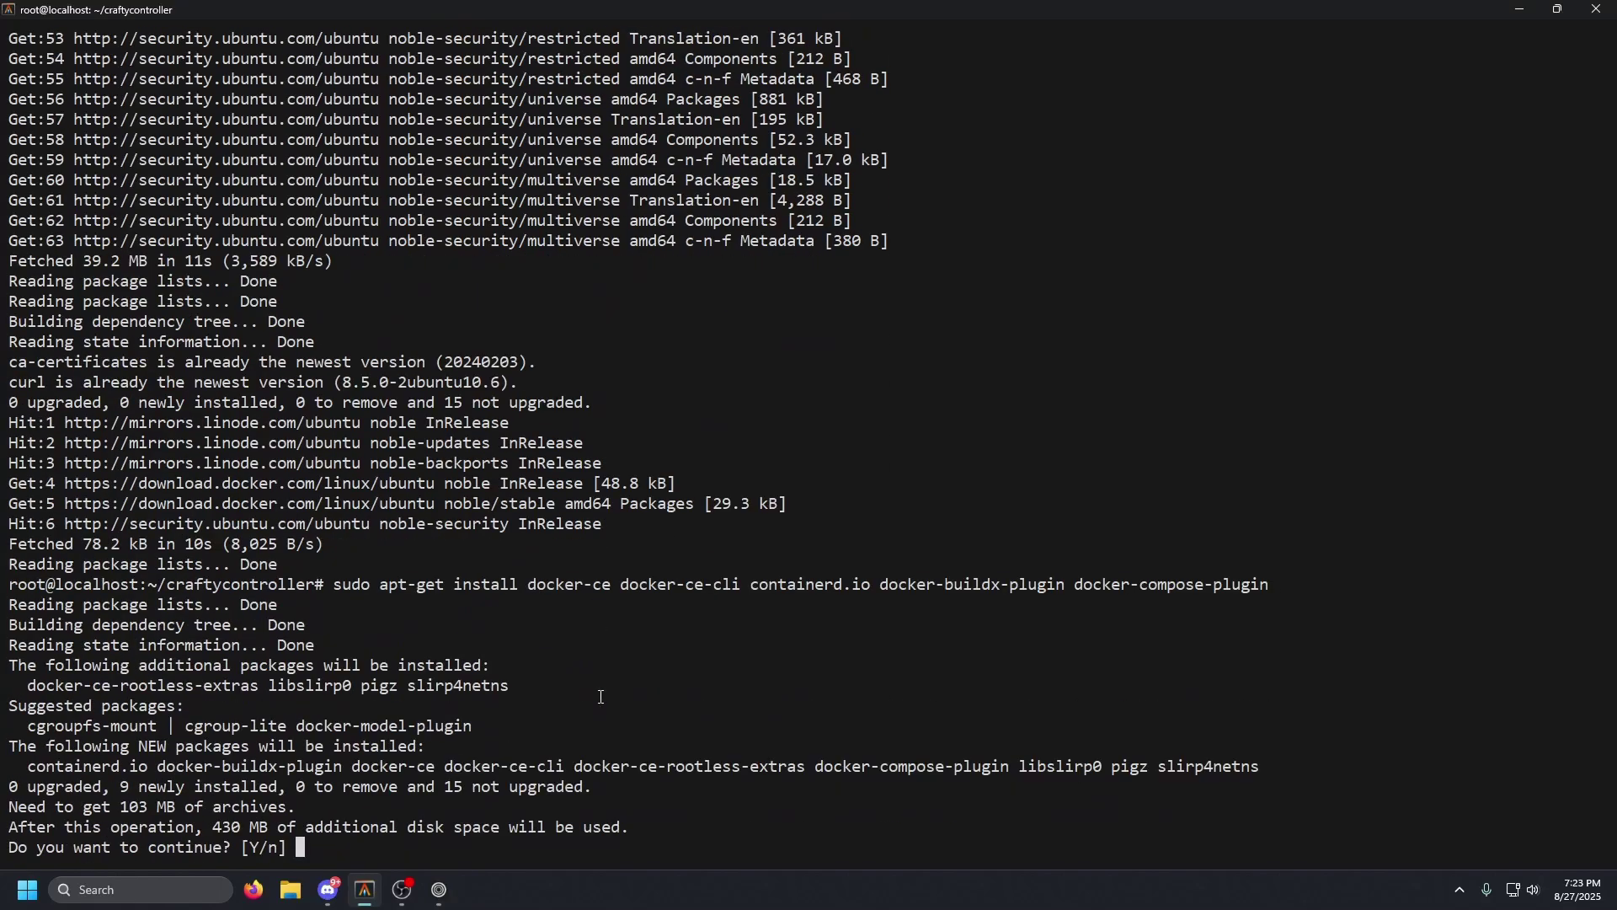
{"action": "type", "text": "y"}
{"action": "key", "text": "Return"}
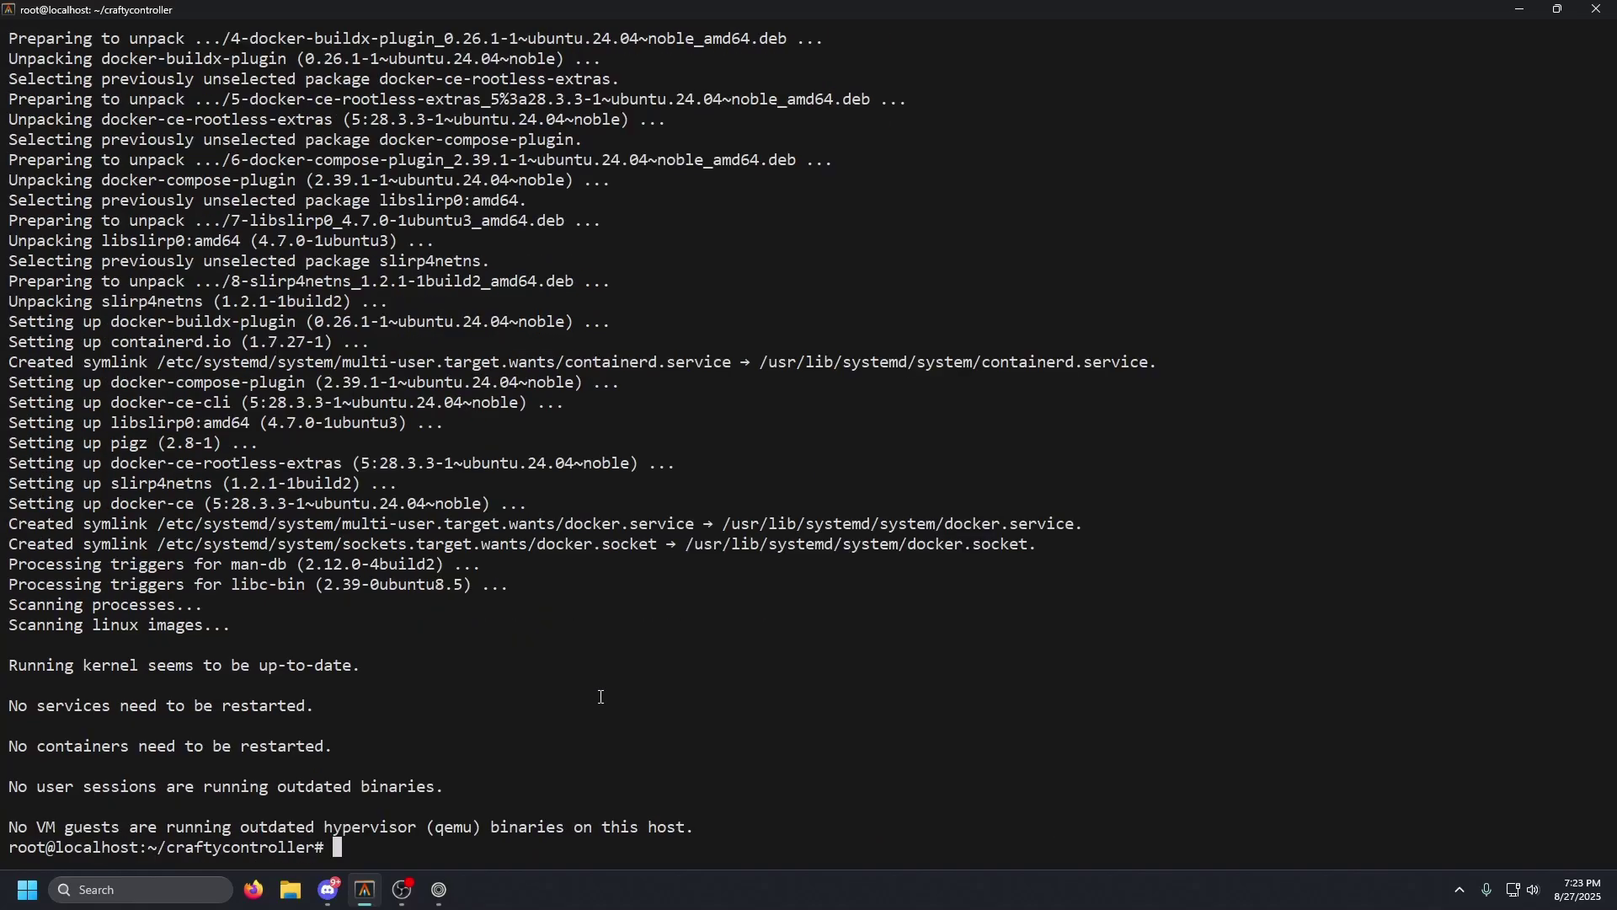
- Confirm Docker 28.3.3 is installed and start Crafty with docker compose up -d
{"action": "type", "text": "docker -v"}
{"action": "key", "text": "Return"}
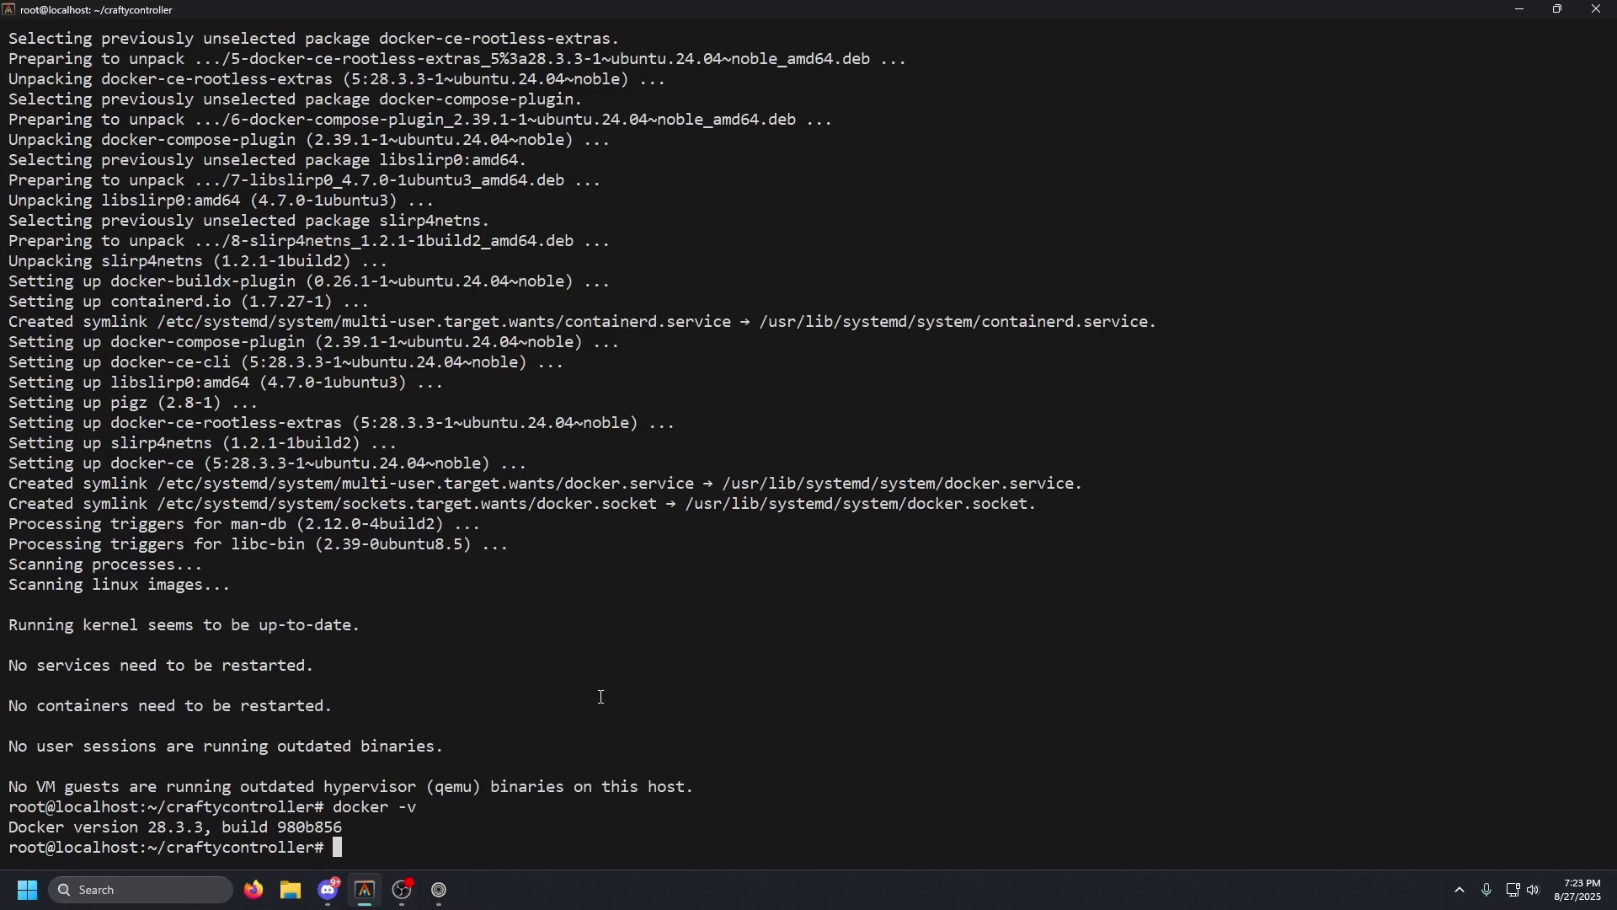
{"action": "type", "text": "ls"}
{"action": "key", "text": "Return"}
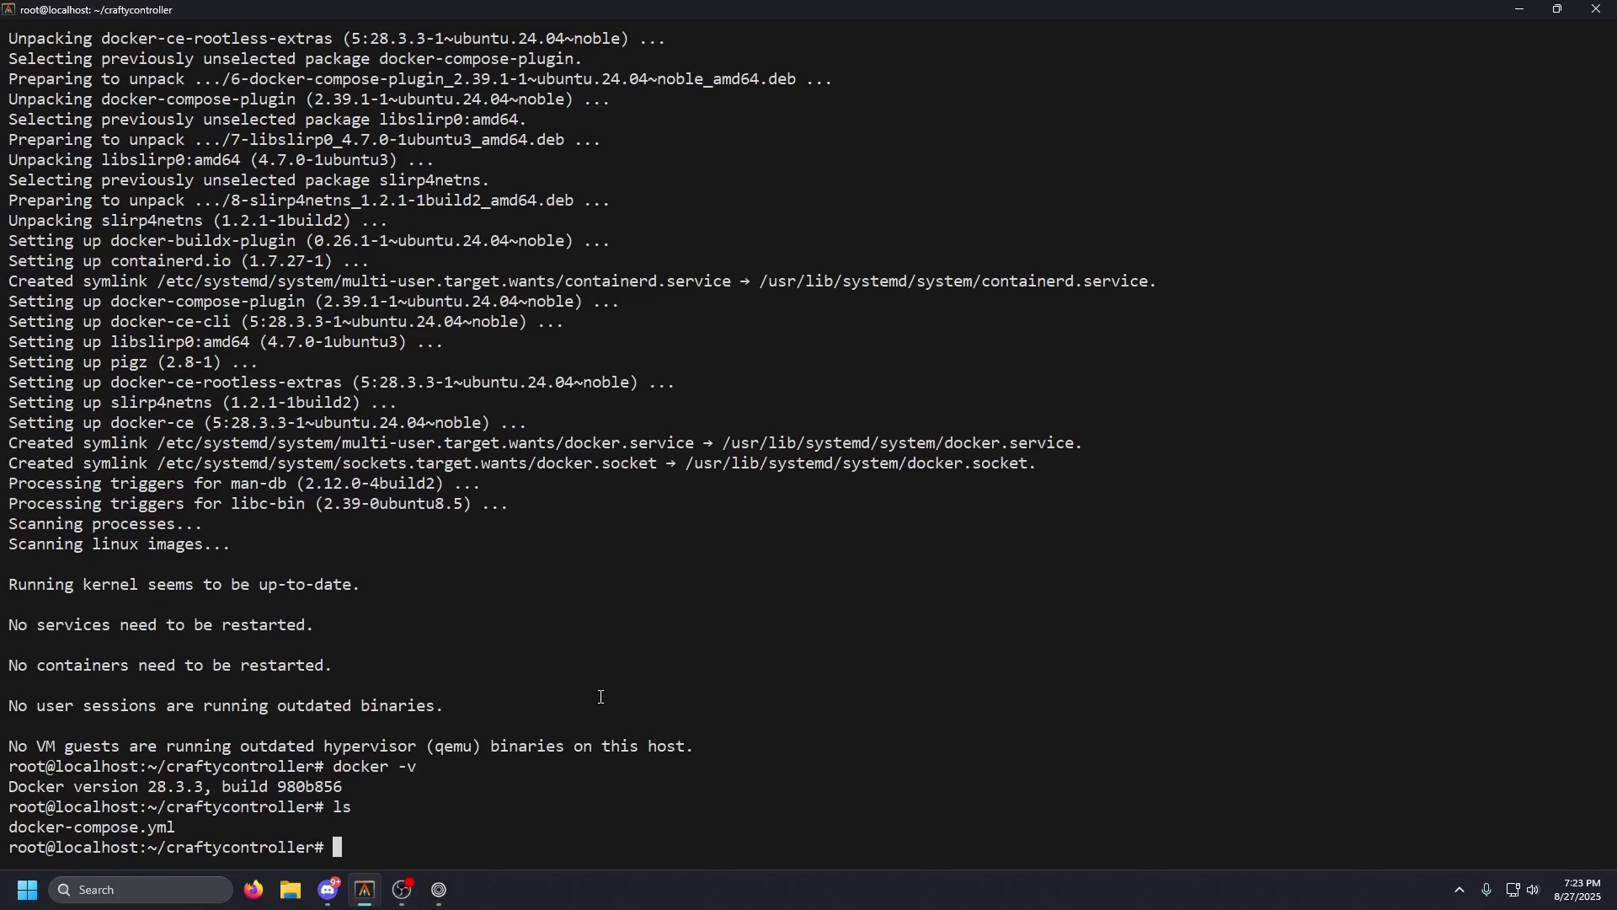
{"action": "type", "text": "docker compose up -d"}
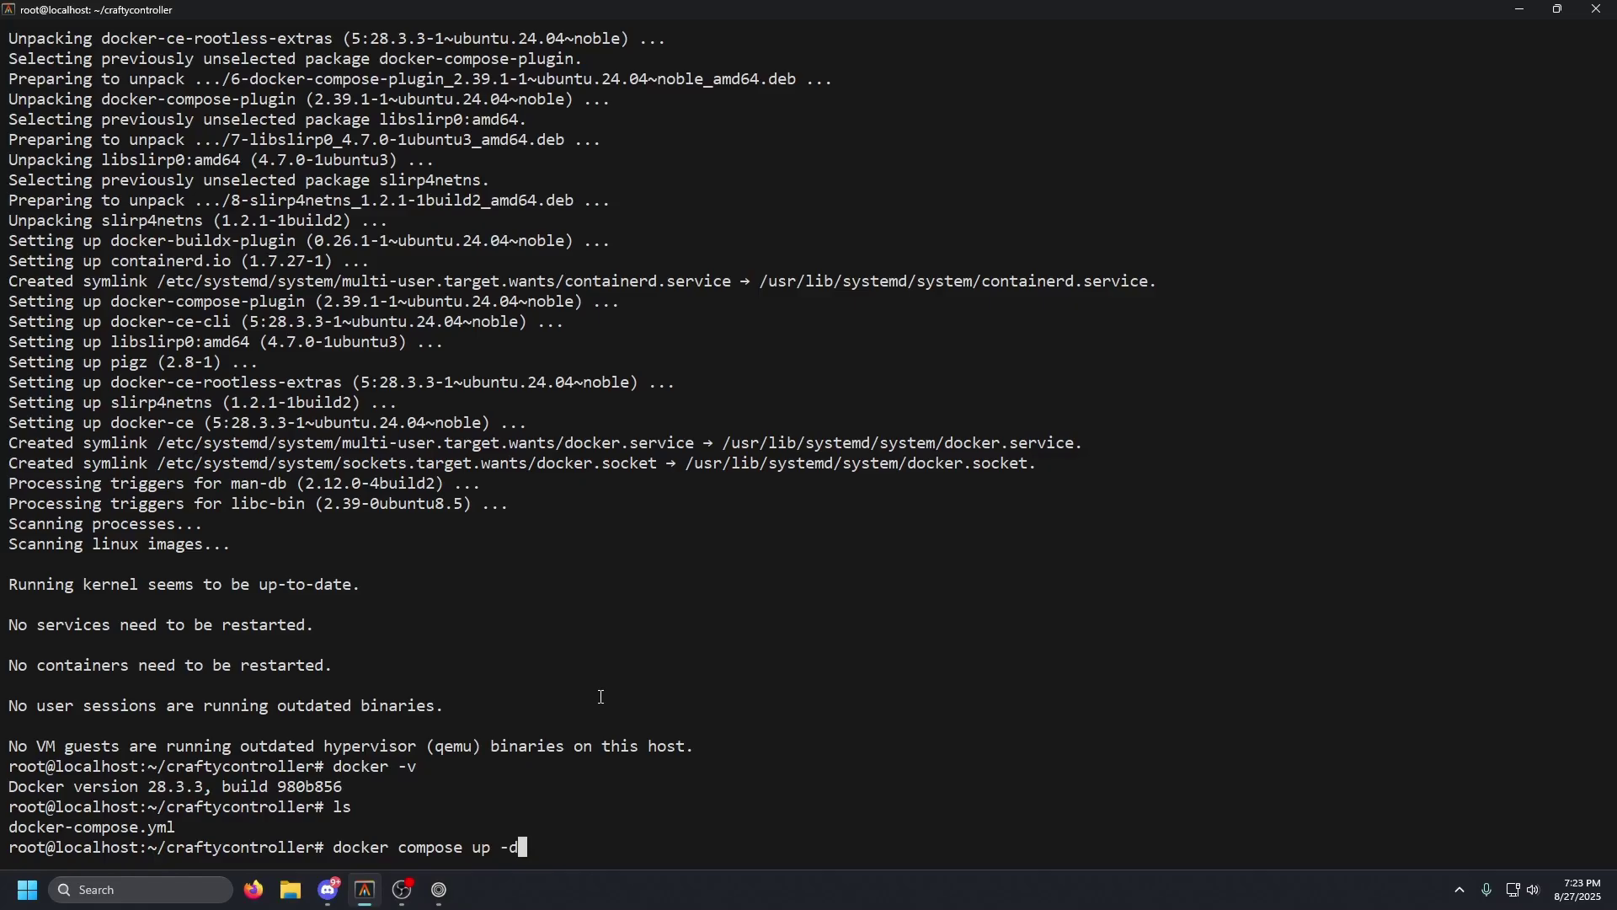
{"action": "key", "text": "Return"}
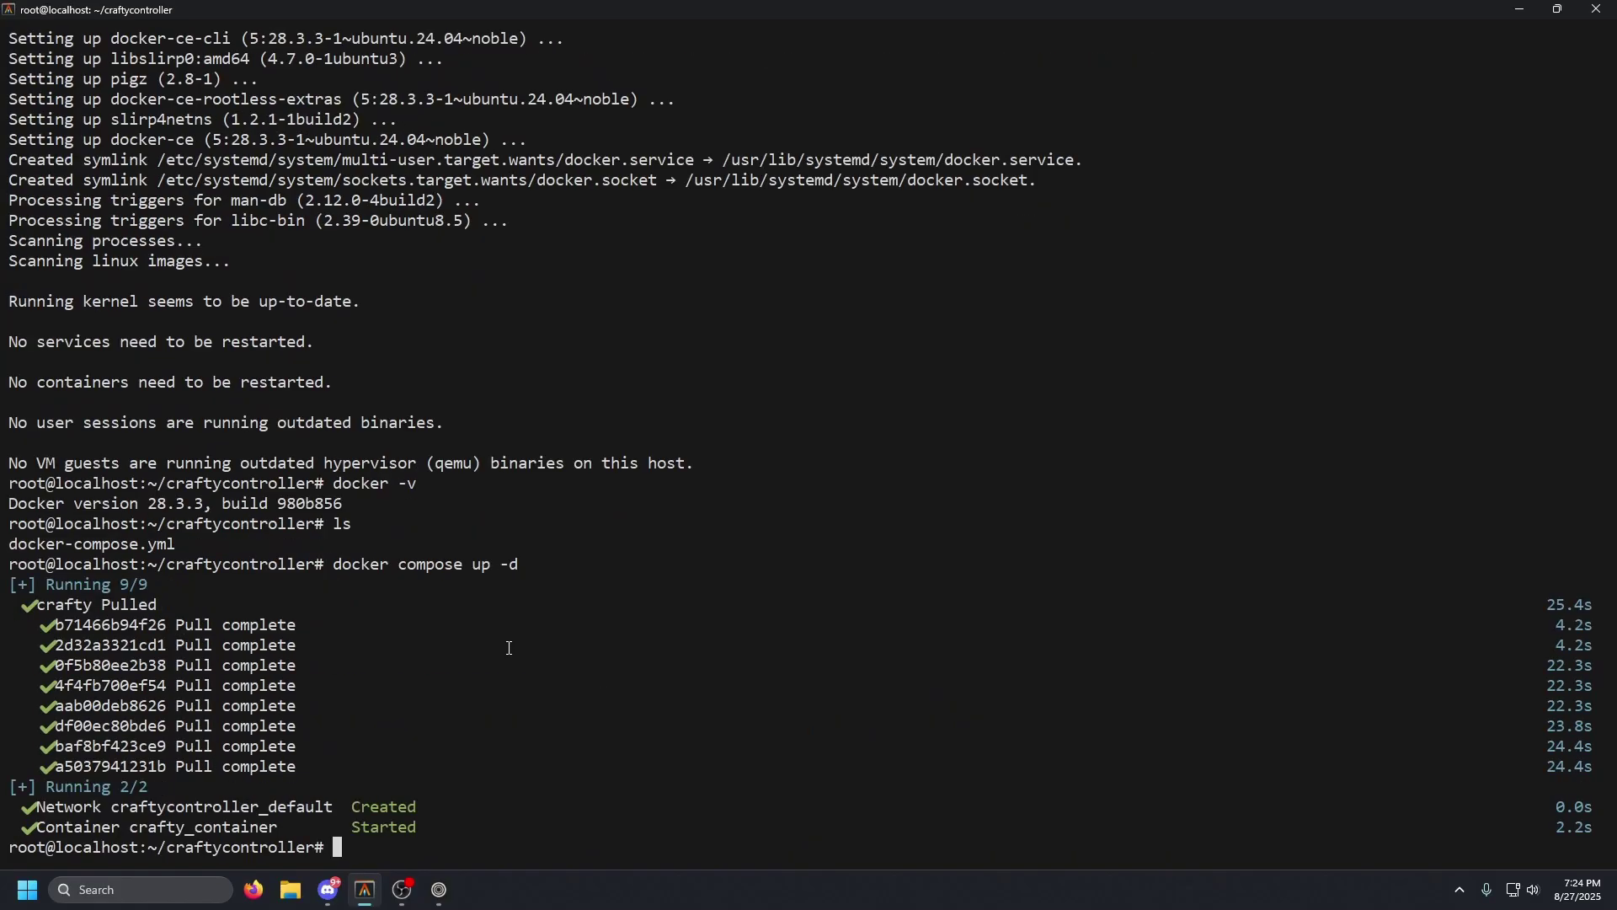
{"action": "type", "text": "cat docker"}
{"action": "key", "text": "Return"}
{"action": "type", "text": "cat docker-compose.yml"}
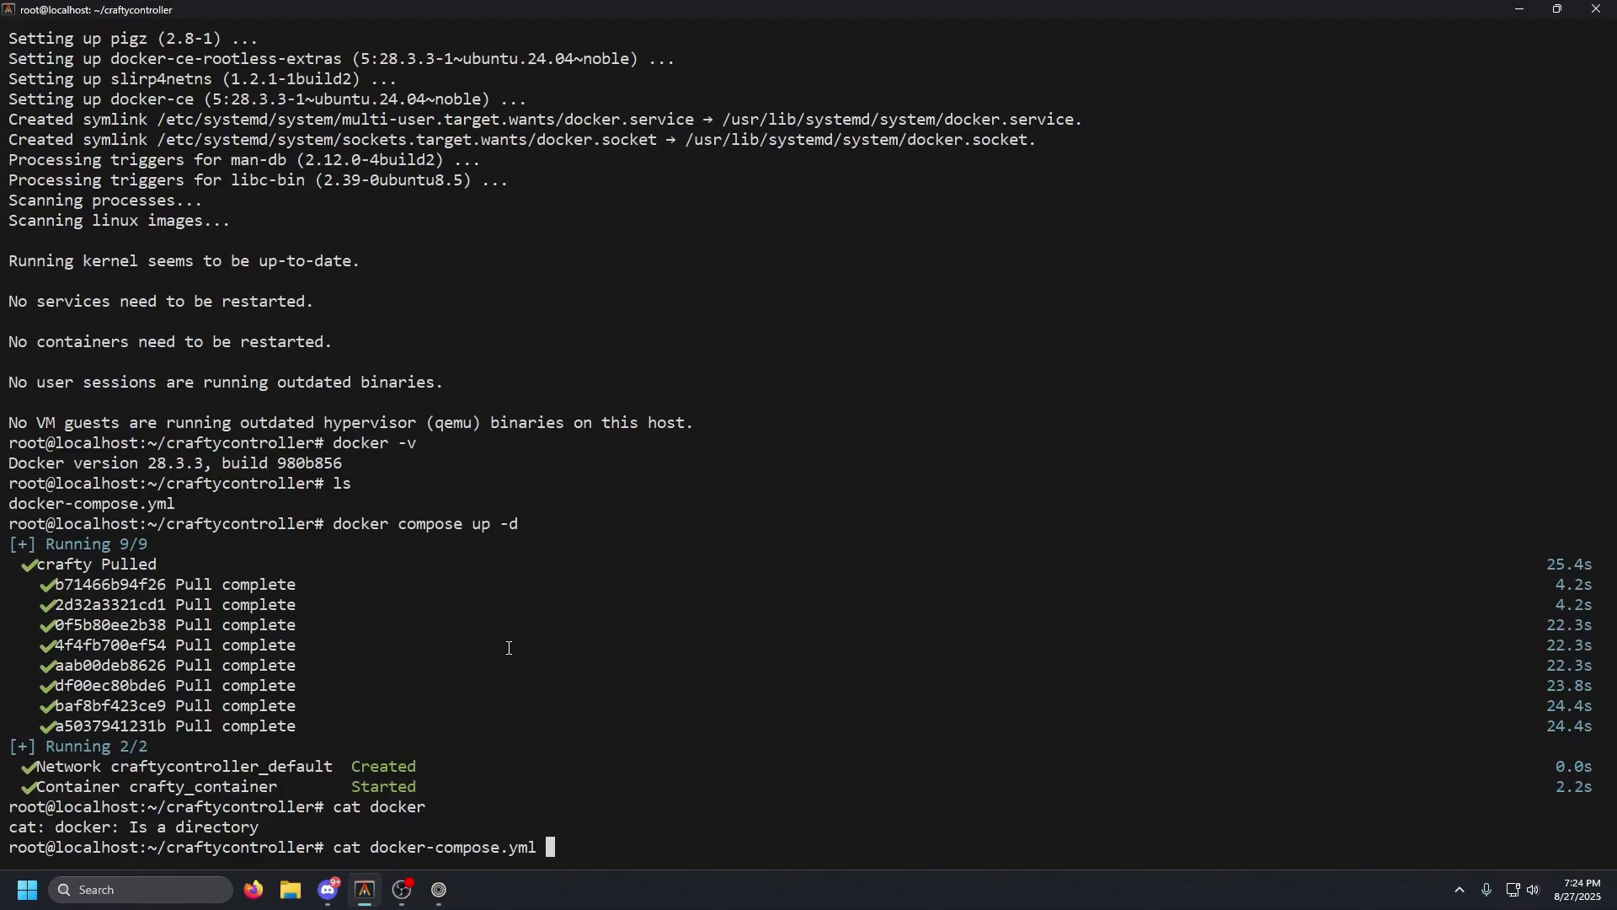
{"action": "key", "text": "Return"}
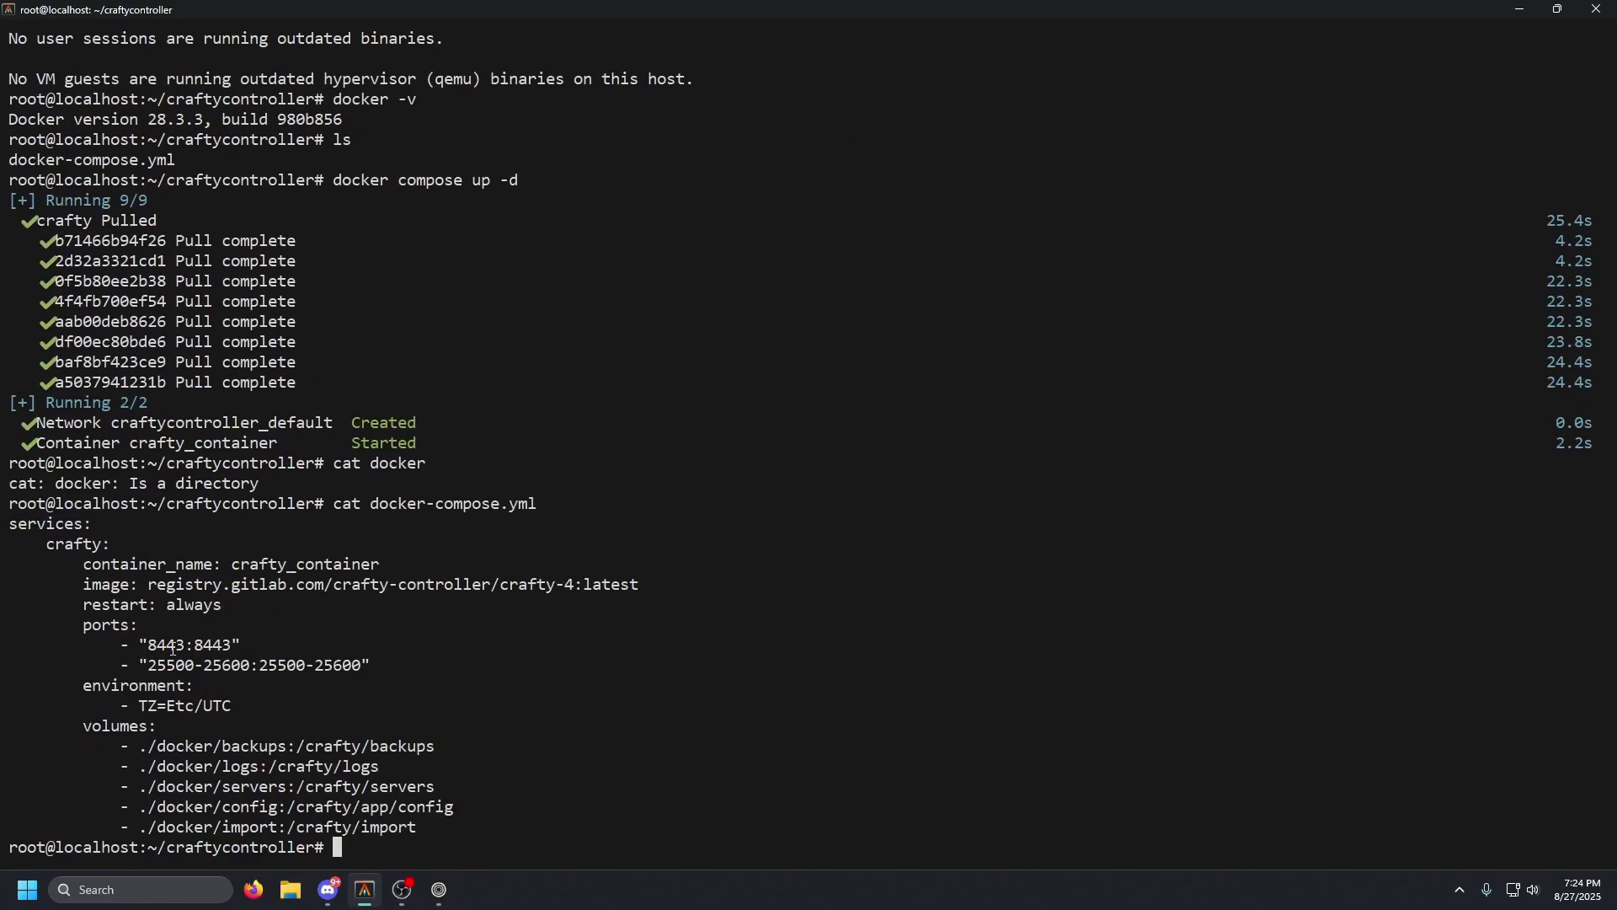
{"action": "left_click_drag", "start_coordinate": [143, 665], "coordinate": [375, 661]}
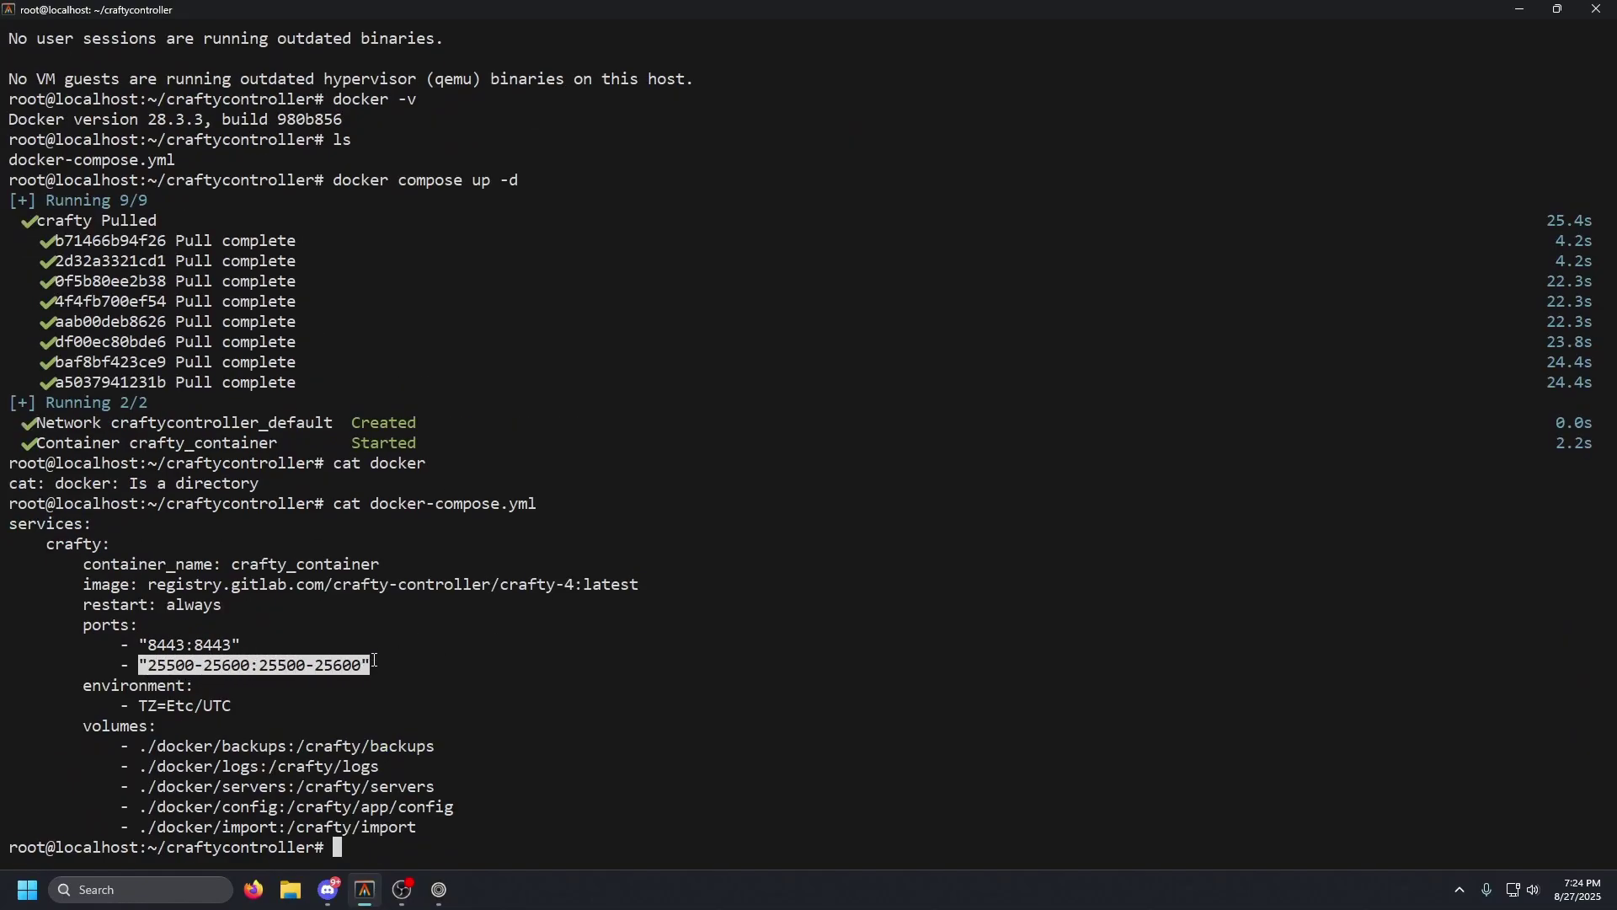
{"action": "left_click", "coordinate": [332, 652]}
{"action": "left_click_drag", "start_coordinate": [138, 644], "coordinate": [239, 651]}
{"action": "left_click", "coordinate": [181, 634]}
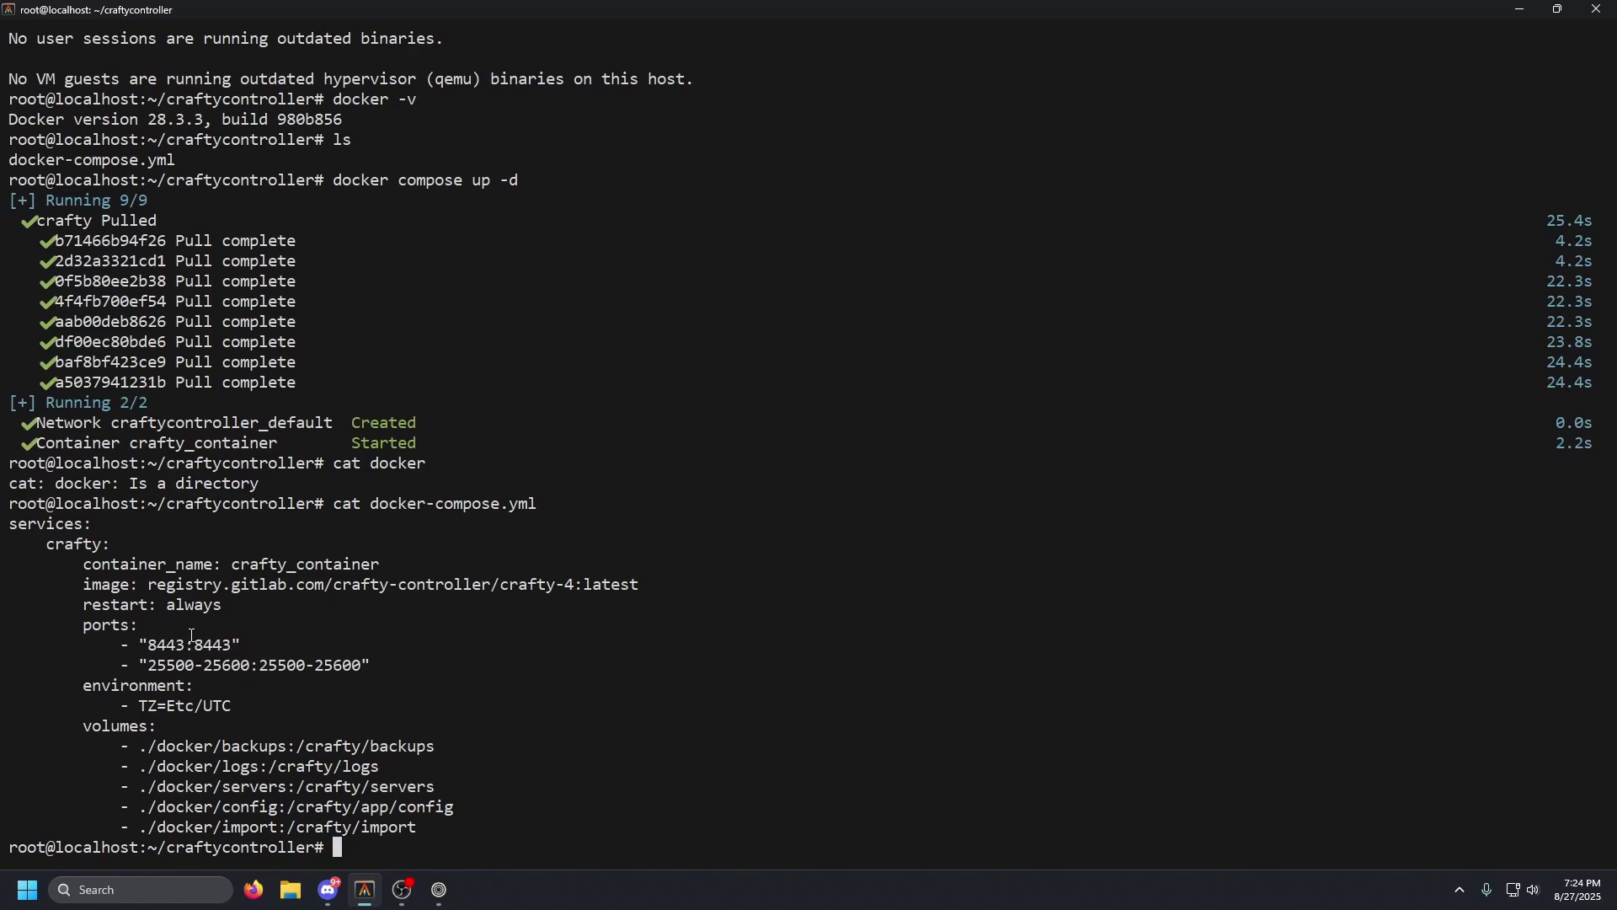
{"action": "left_click_drag", "start_coordinate": [178, 644], "coordinate": [147, 644]}
{"action": "key", "text": "ctrl+c"}
- List network interfaces with ip a and copy the public IP 72.14.183.233
{"action": "type", "text": "ip a"}
{"action": "key", "text": "Return"}
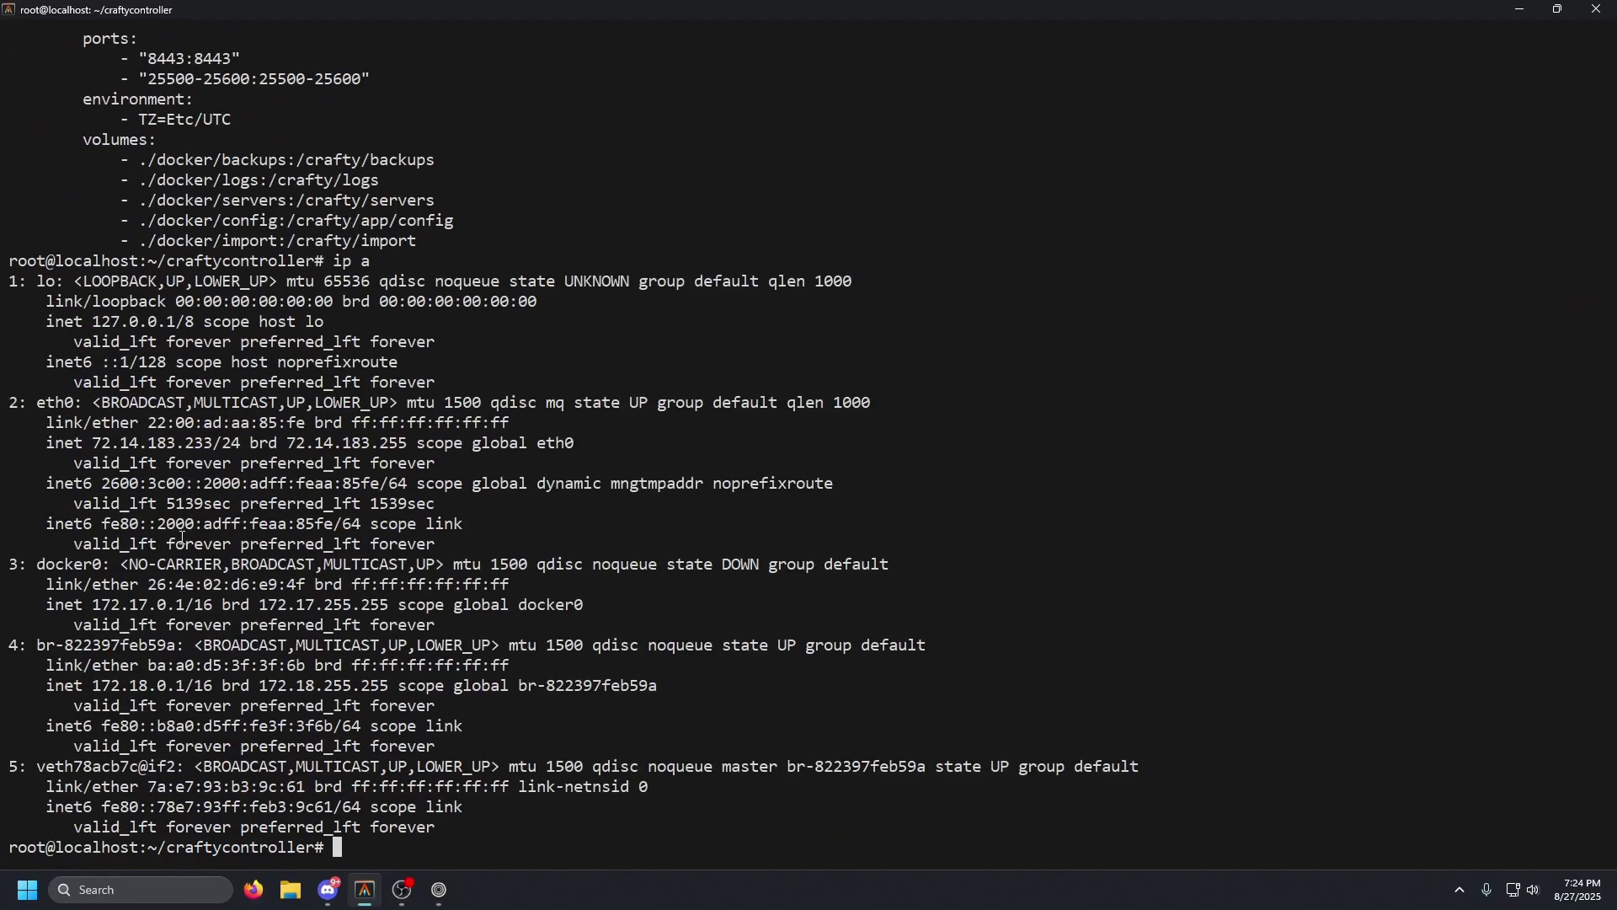
{"action": "left_click_drag", "start_coordinate": [95, 446], "coordinate": [212, 443]}
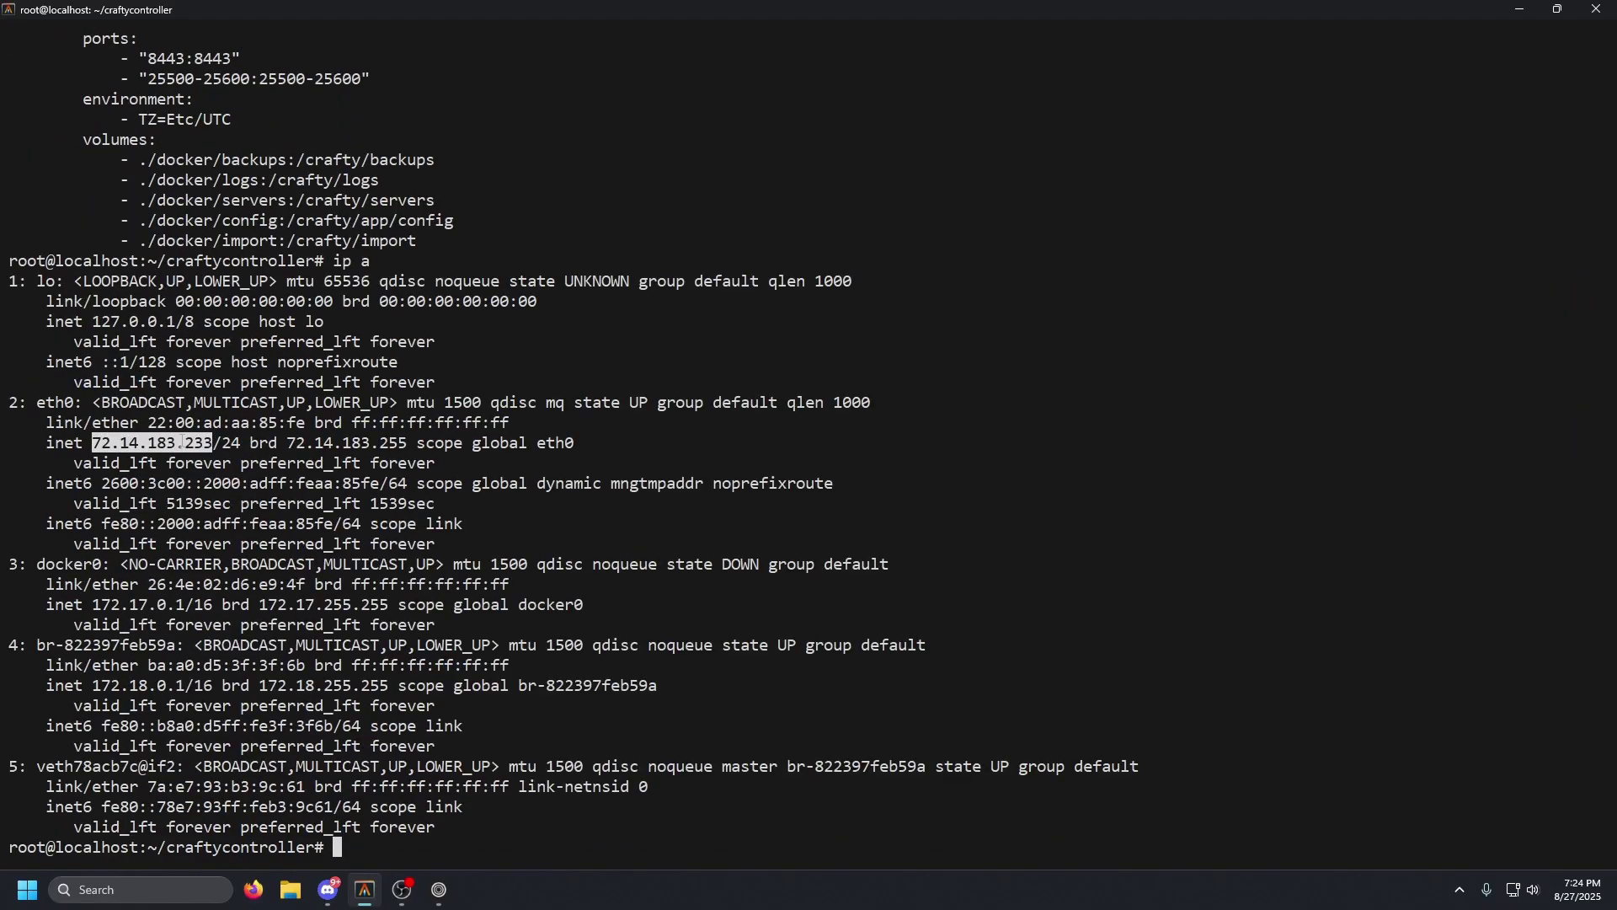
{"action": "left_click", "coordinate": [439, 889]}
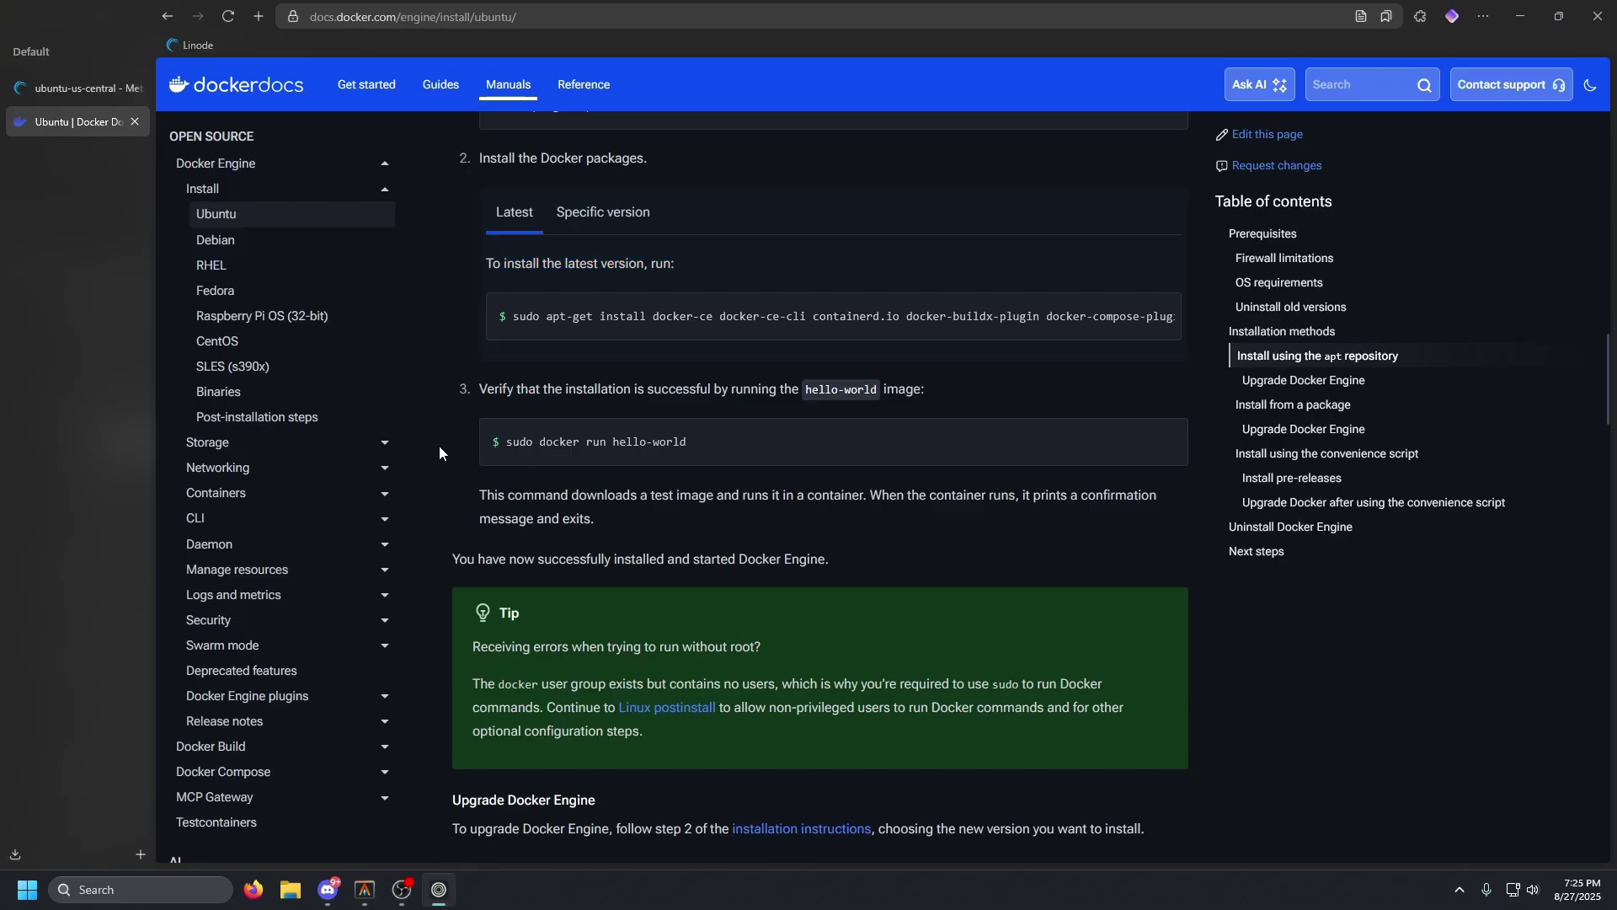
{"action": "key", "text": "ctrl+t"}
{"action": "key", "text": "ctrl+v"}
{"action": "type", "text": ":"}
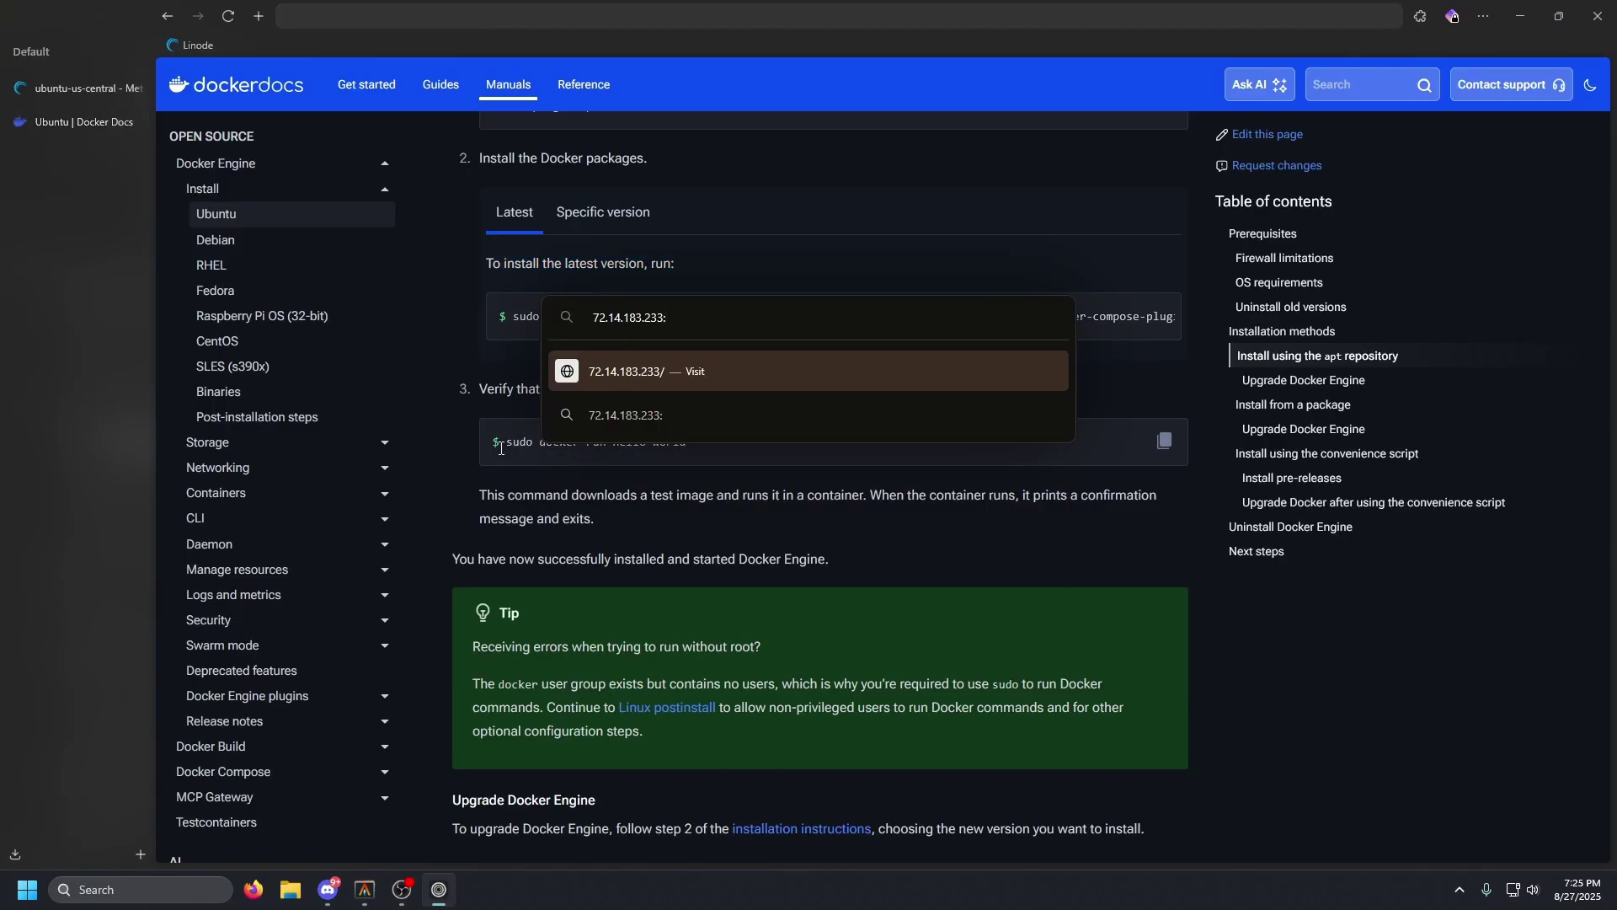
{"action": "type", "text": "8443"}
{"action": "key", "text": "Return"}
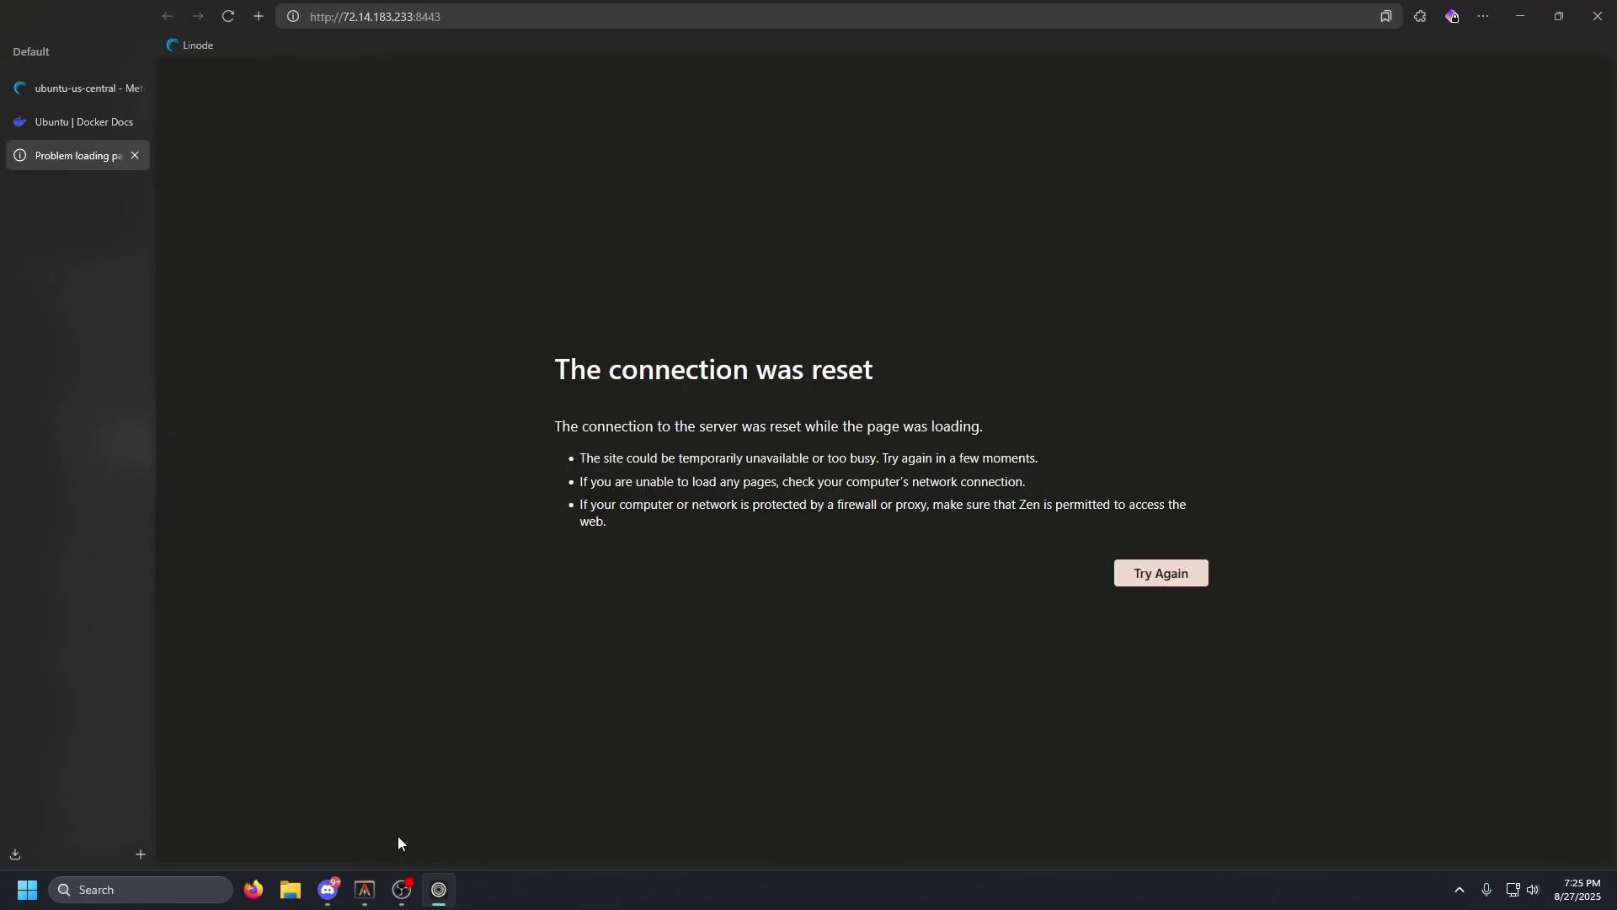
- Clear the terminal screen and enter docker ps -a
{"action": "left_click", "coordinate": [367, 887]}
{"action": "type", "text": "clear"}
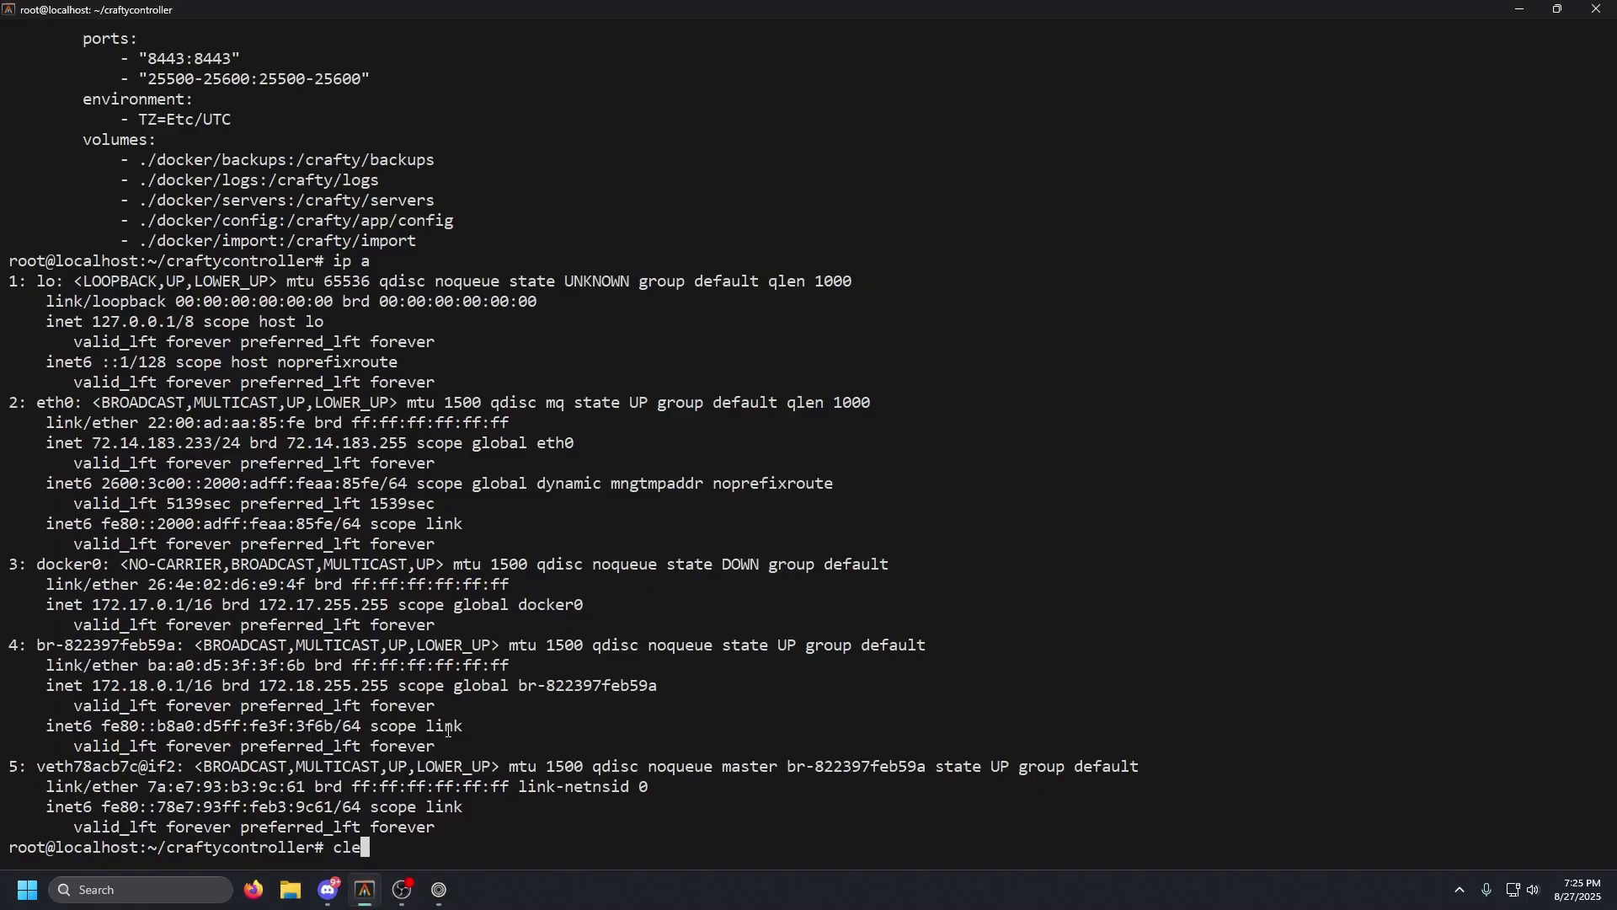
{"action": "key", "text": "Return"}
{"action": "type", "text": "docker ps -a"}
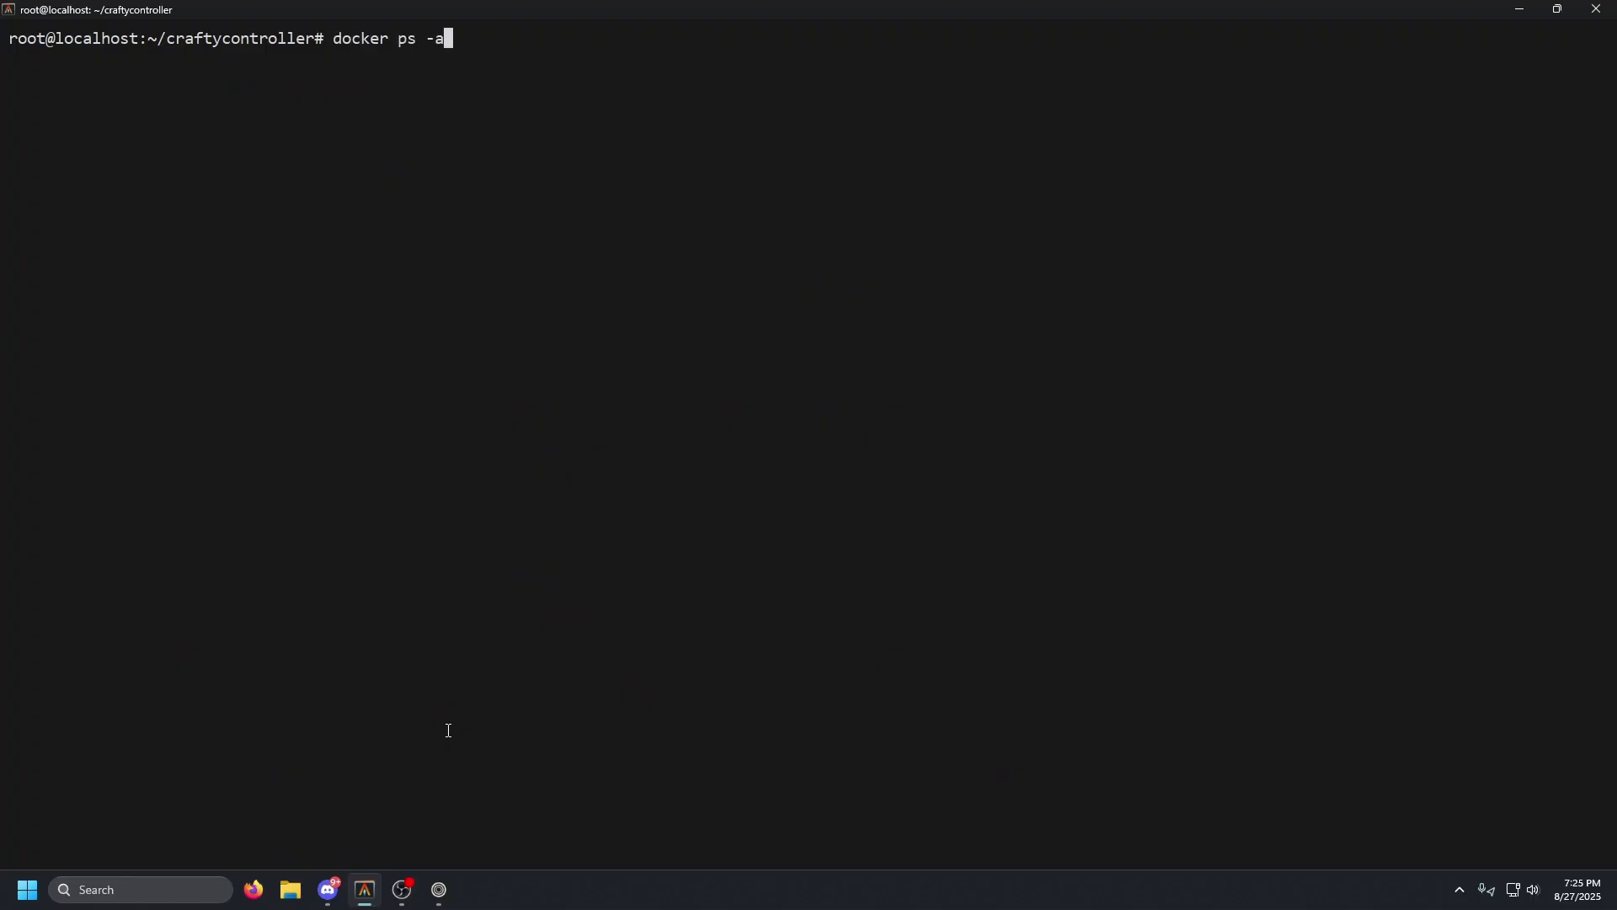
- List containers and read crafty_container's logs showing Crafty v4.5.1 fully started
{"action": "key", "text": "Return"}
{"action": "type", "text": "docker logs crafty_container"}
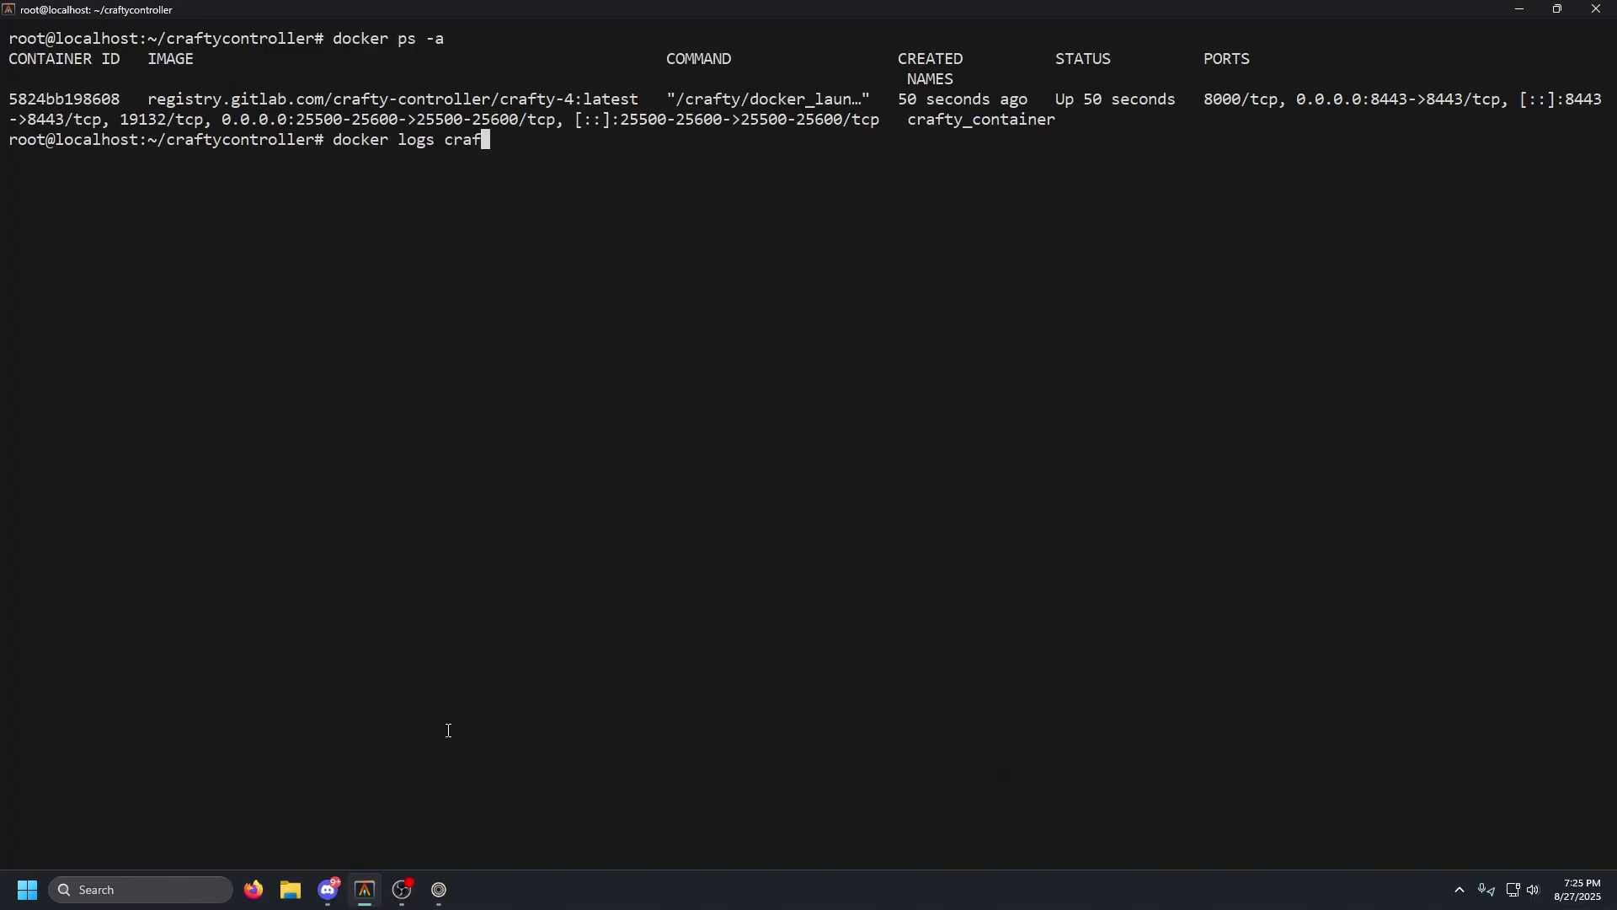
{"action": "key", "text": "Return"}
{"action": "scroll", "coordinate": [505, 373], "scroll_direction": "up", "scroll_amount": 5}
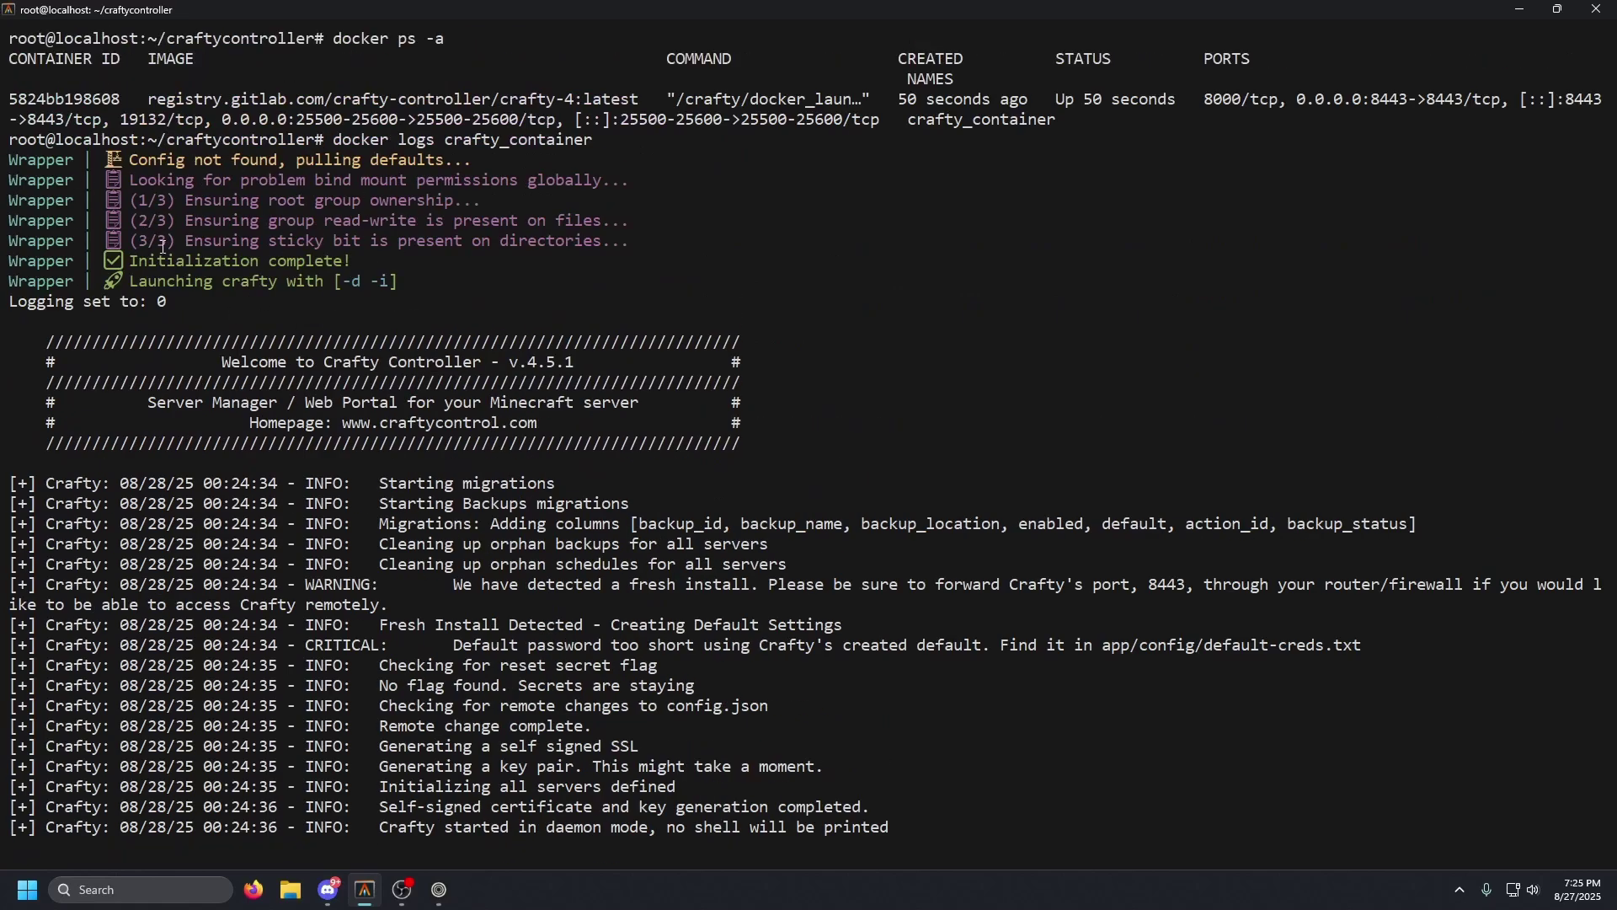
{"action": "scroll", "coordinate": [489, 373], "scroll_direction": "down", "scroll_amount": 5}
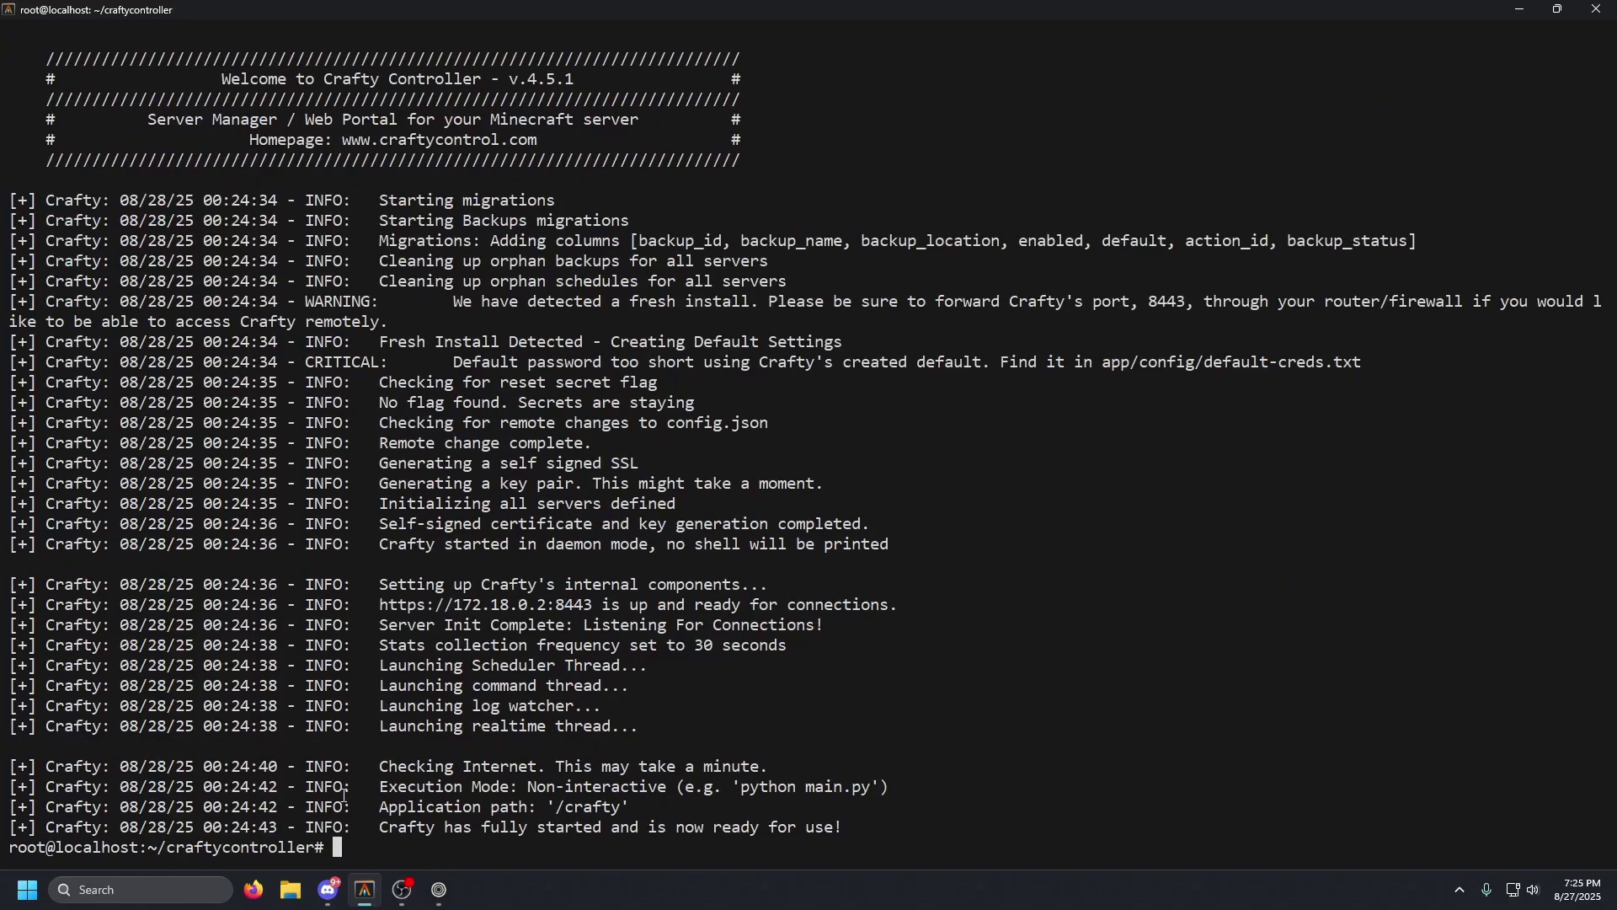
{"action": "left_click", "coordinate": [439, 889]}
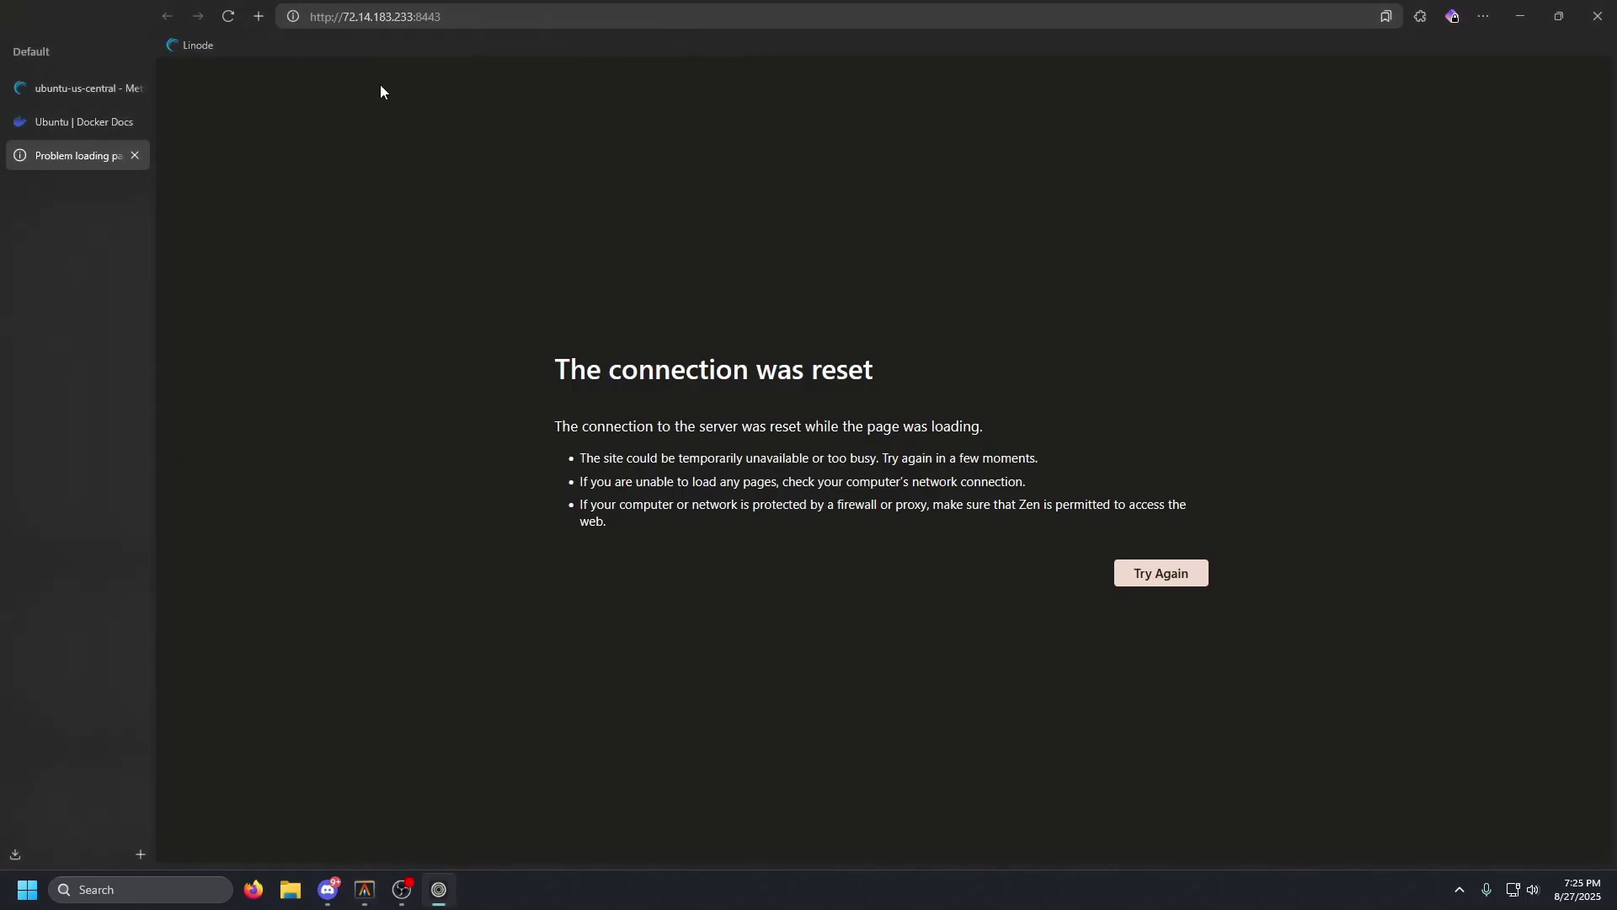
{"action": "left_click", "coordinate": [465, 25]}
{"action": "left_click", "coordinate": [340, 17]}
{"action": "key", "text": "BackSpace"}
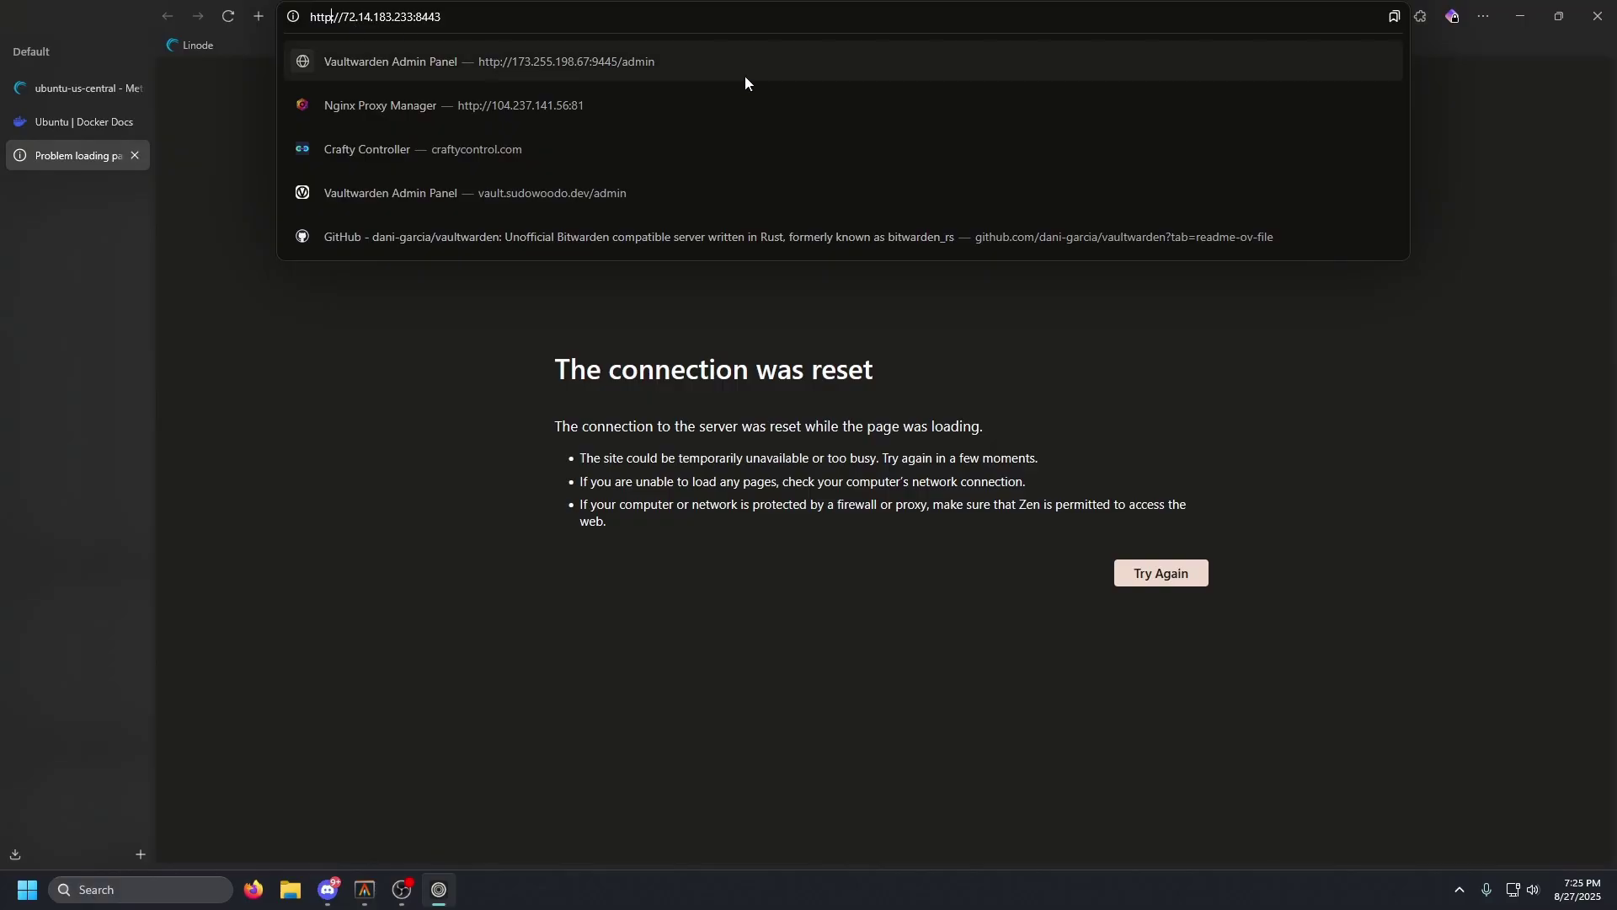
{"action": "type", "text": "s"}
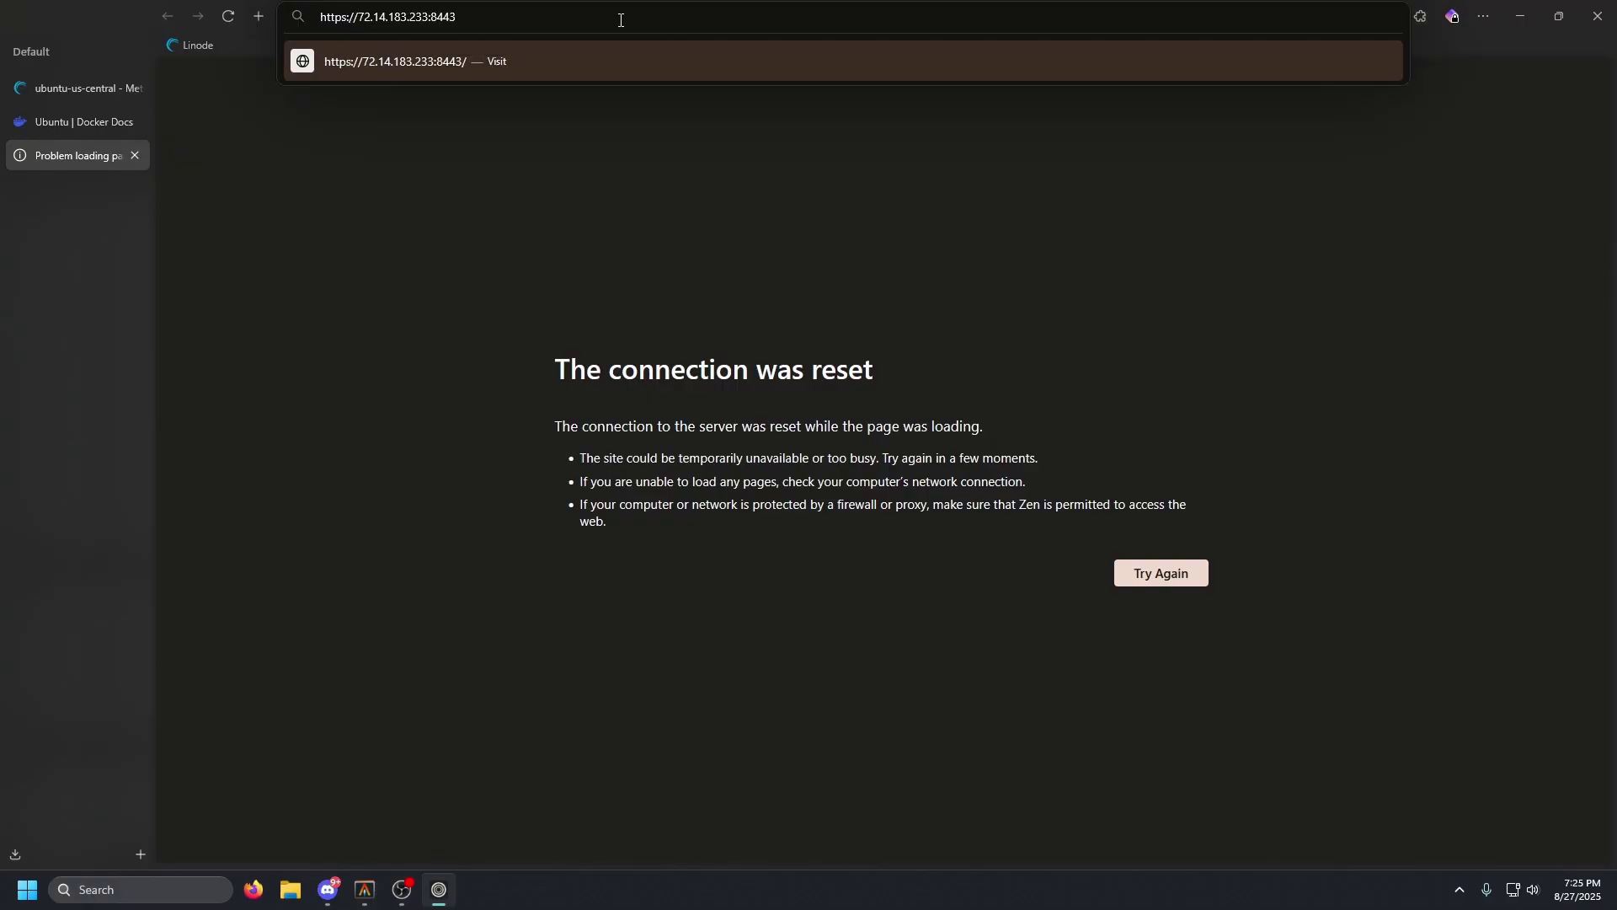
{"action": "key", "text": "Return"}
{"action": "left_click", "coordinate": [1146, 543]}
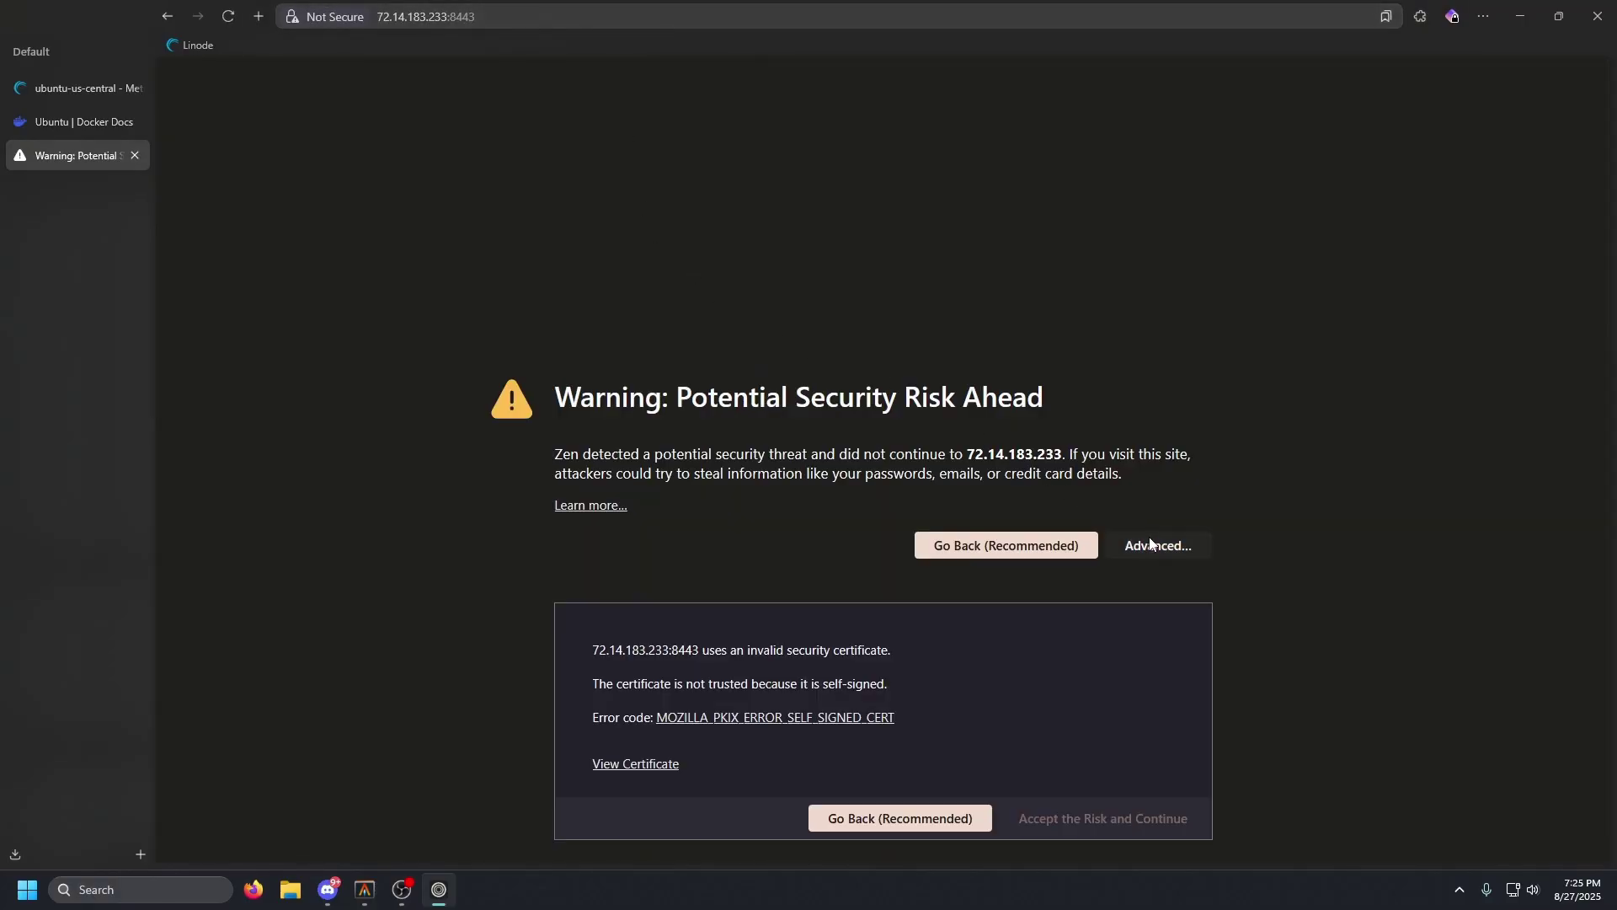
{"action": "left_click", "coordinate": [1073, 822]}
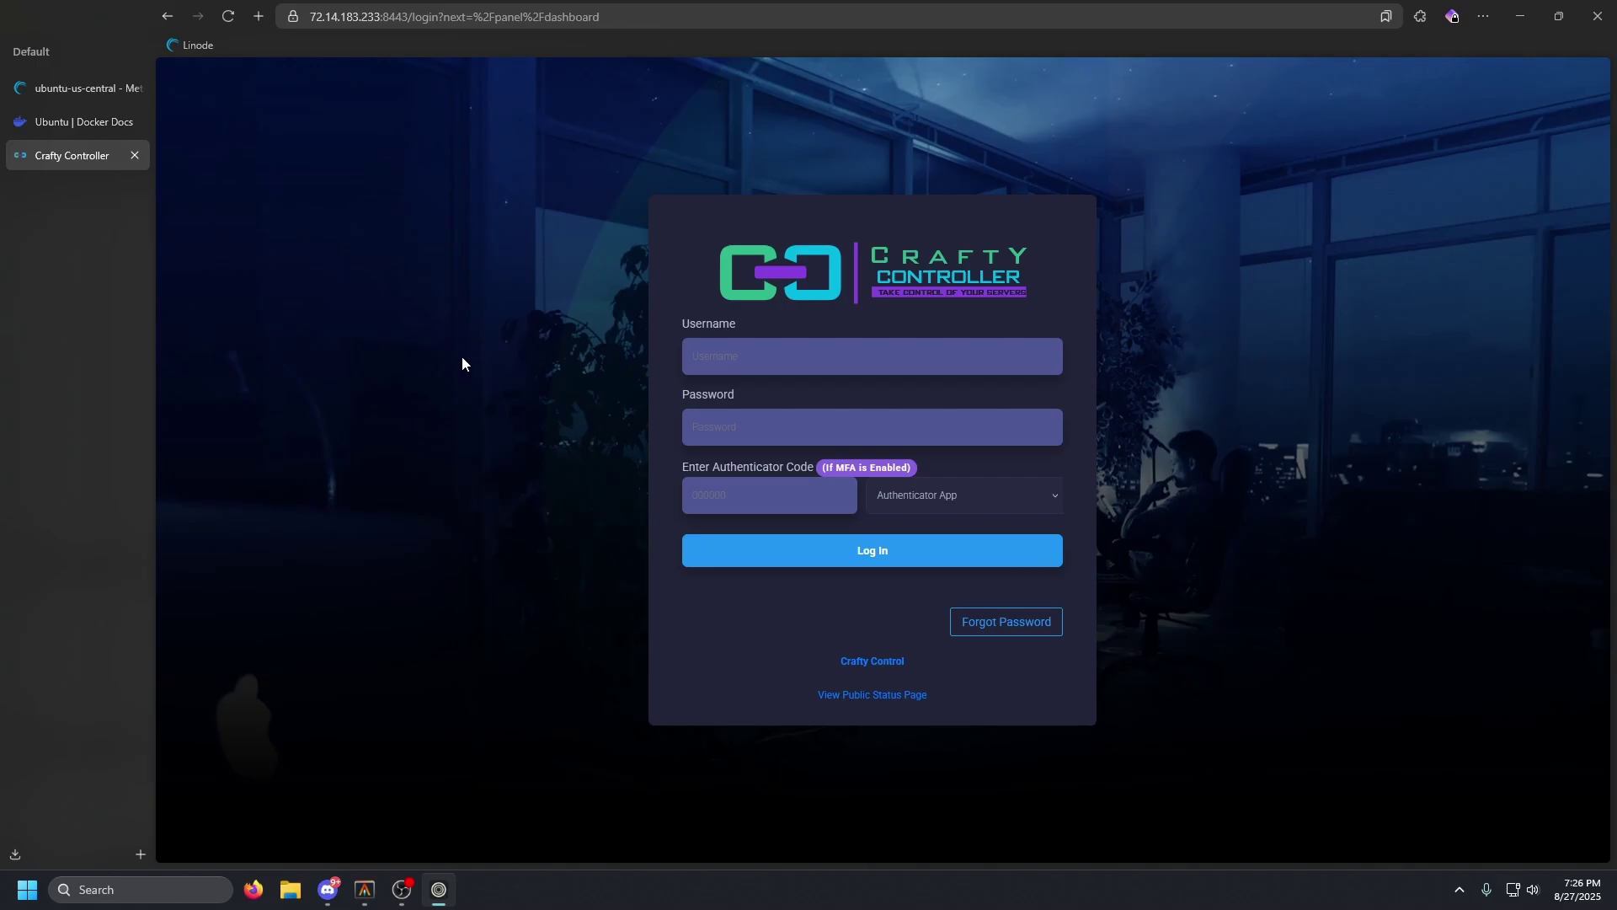
{"action": "left_click", "coordinate": [365, 889]}
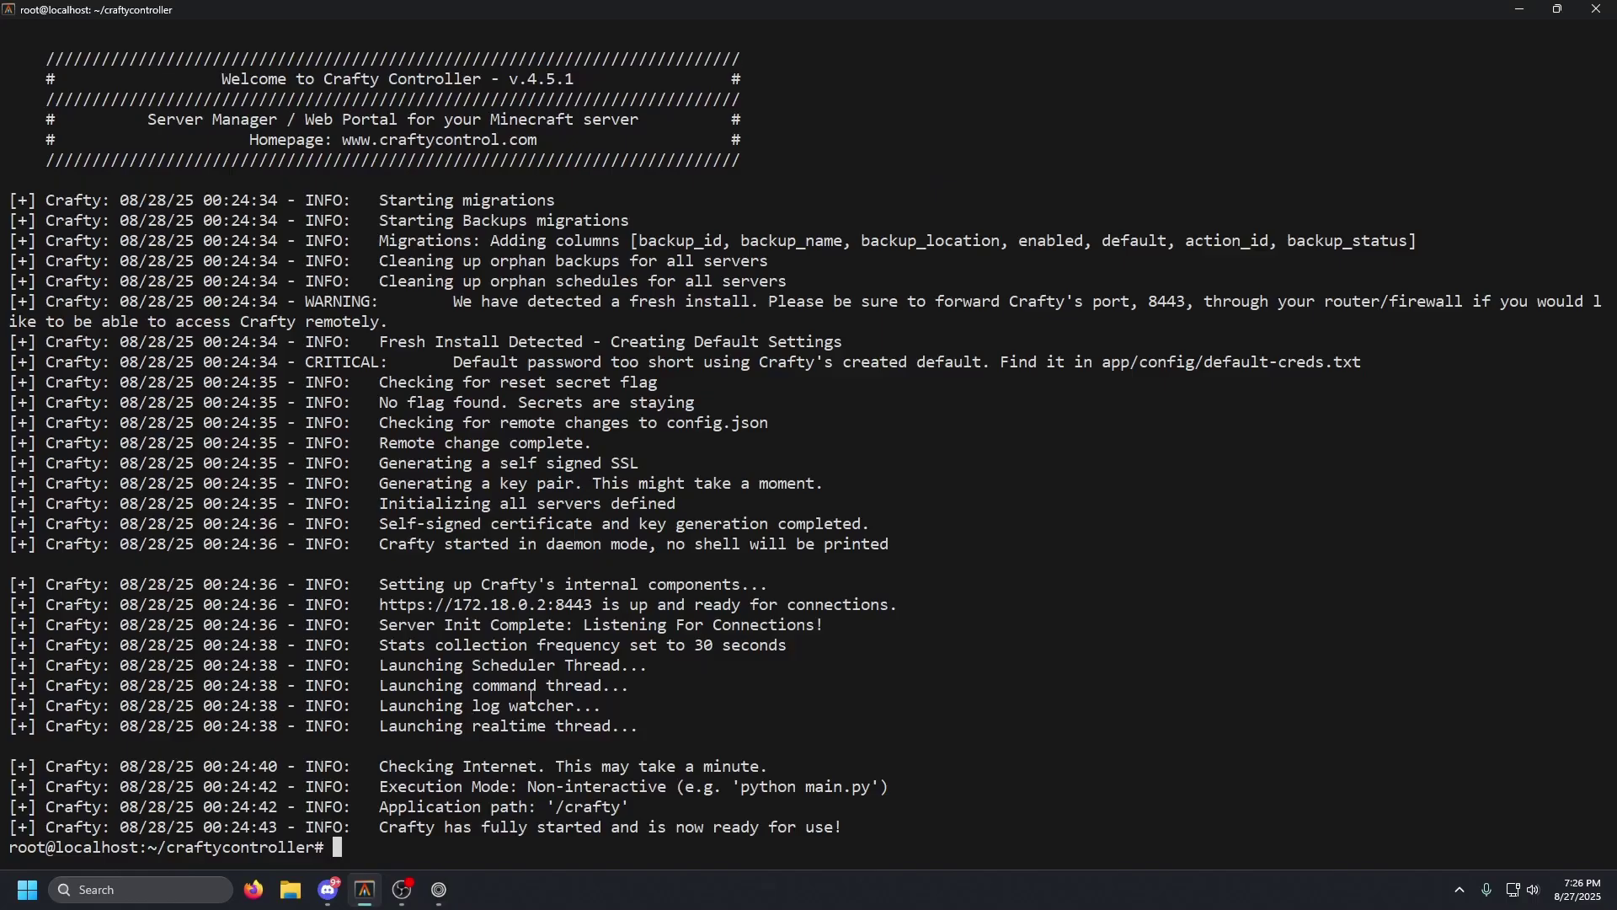
- Navigate into the docker/config folder and list its files
{"action": "type", "text": "ls"}
{"action": "key", "text": "Return"}
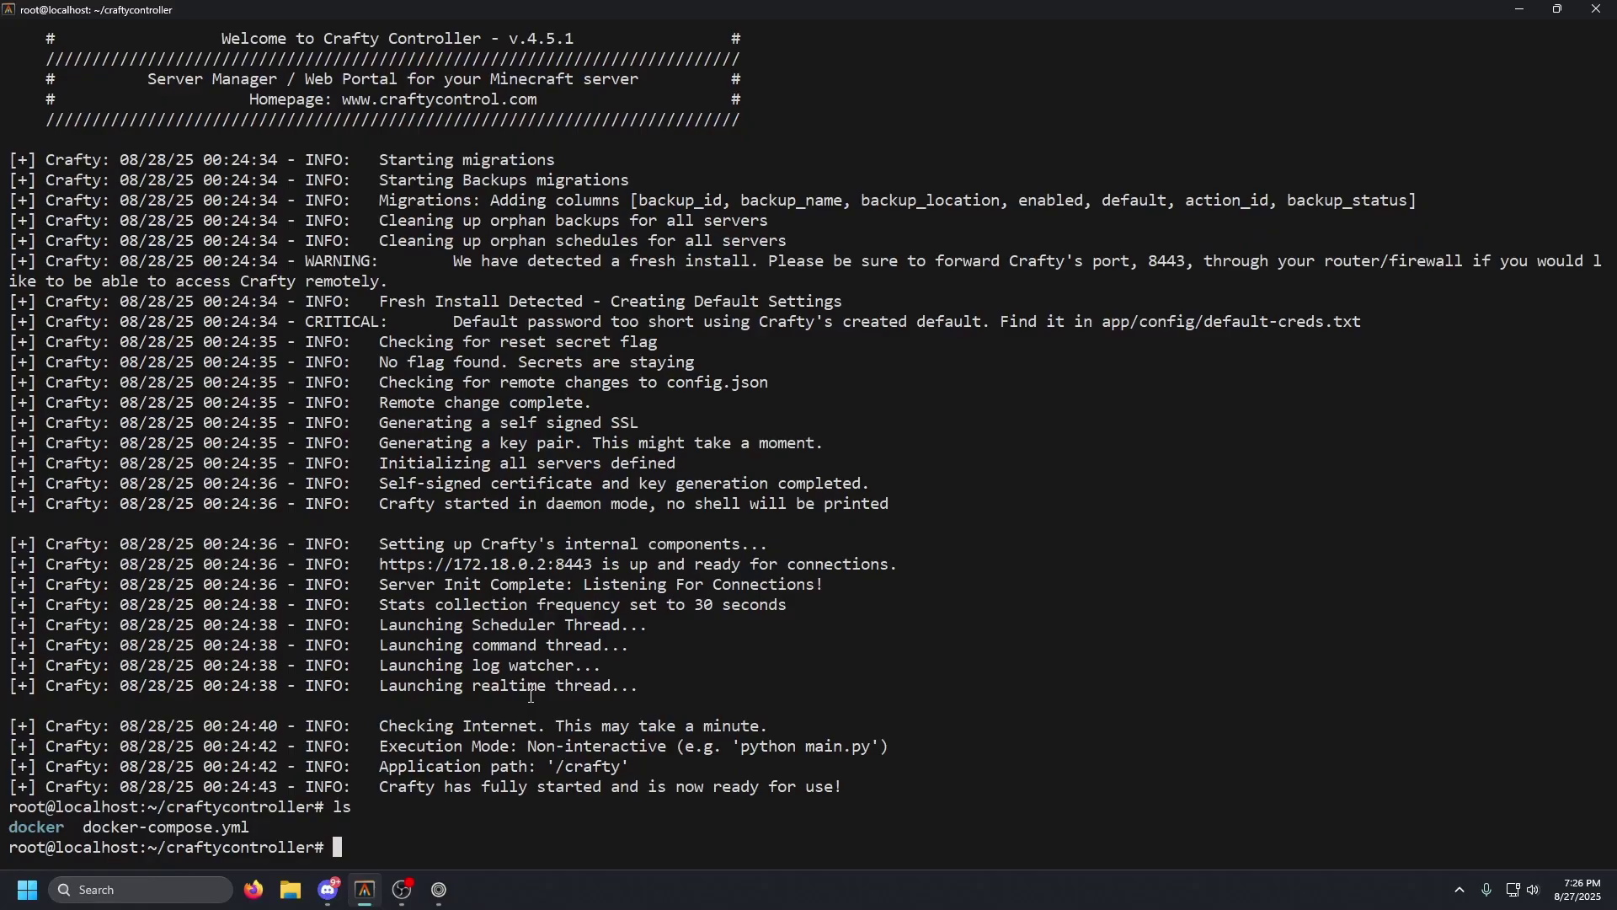
{"action": "type", "text": "cd docker"}
{"action": "key", "text": "Return"}
{"action": "type", "text": "ls"}
{"action": "key", "text": "Return"}
{"action": "type", "text": "cd config/"}
{"action": "key", "text": "Return"}
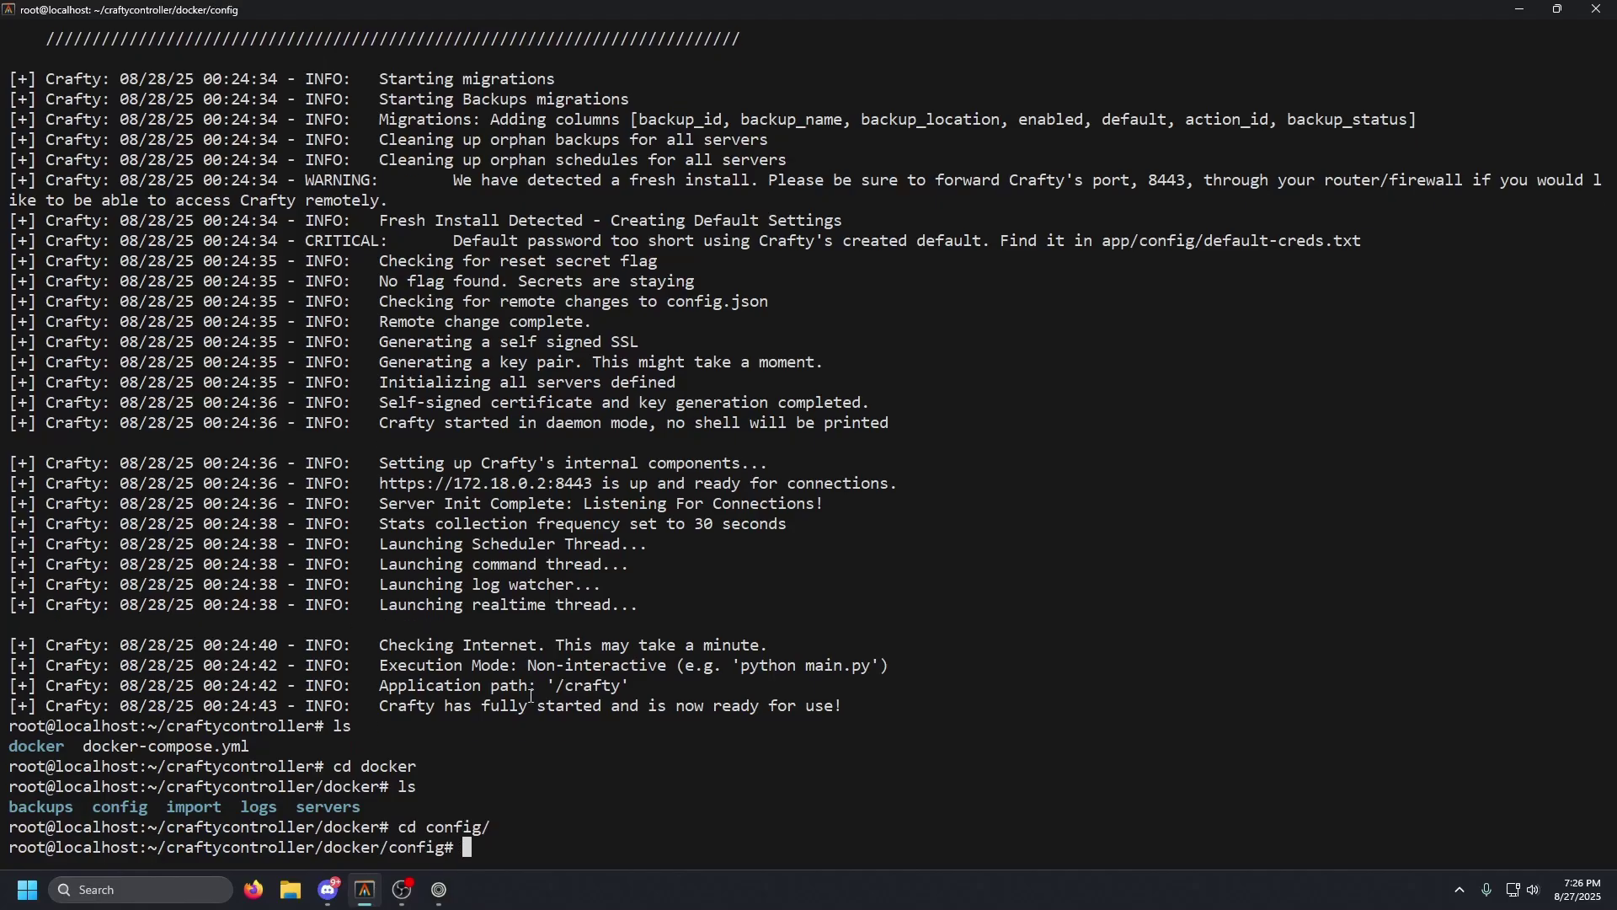
{"action": "type", "text": "ls"}
{"action": "key", "text": "Return"}
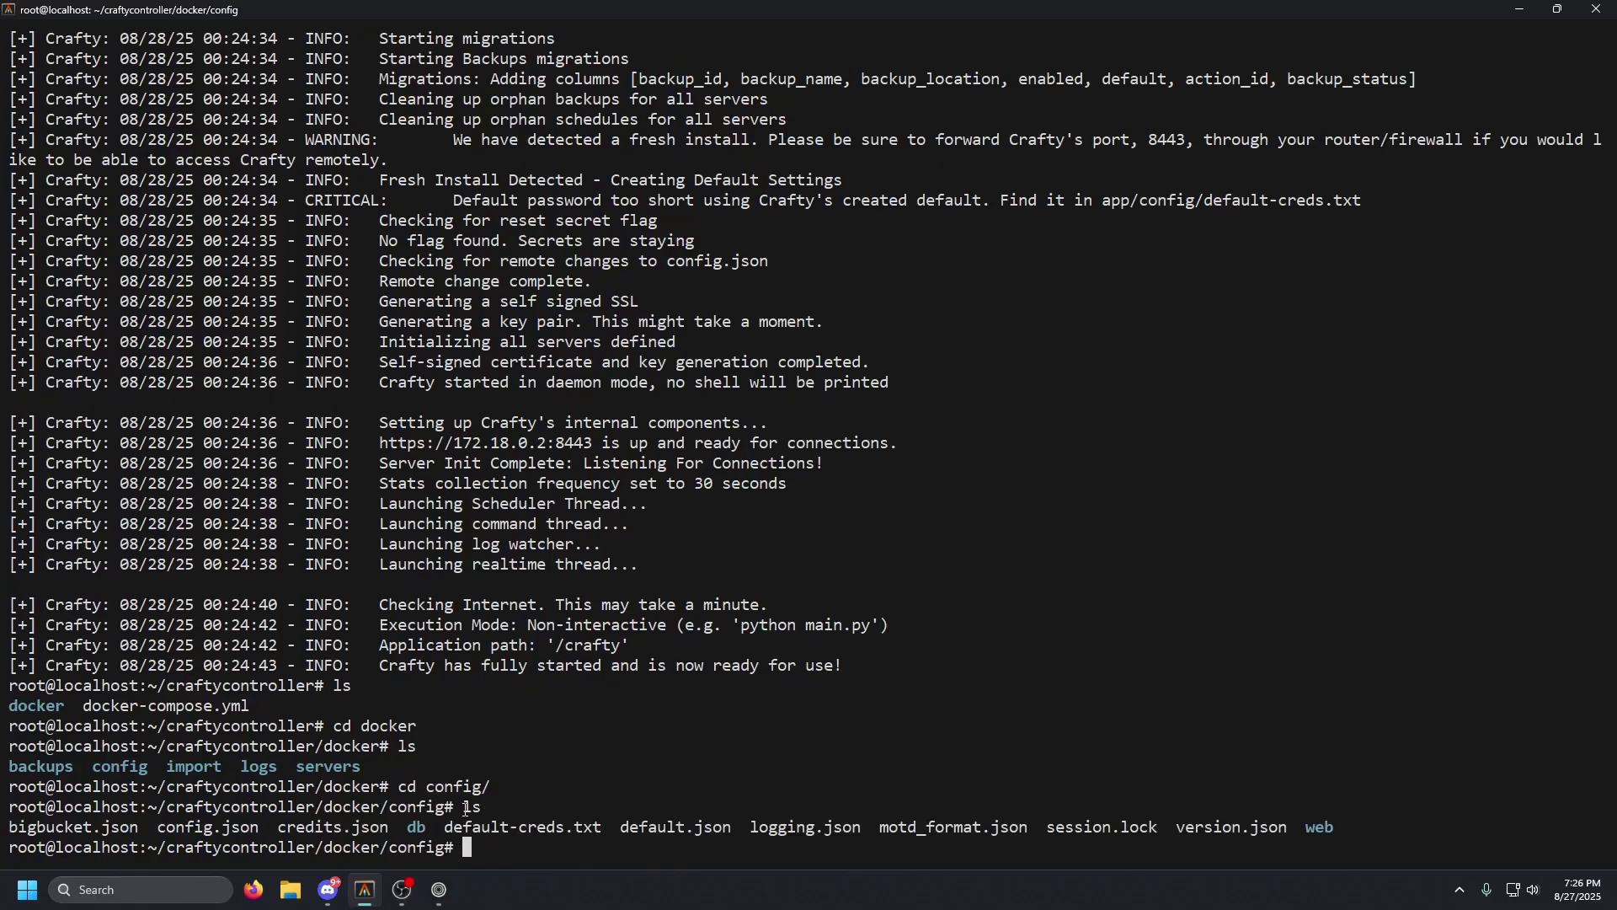
- Print default-creds.txt and copy the default admin password
{"action": "left_click_drag", "start_coordinate": [448, 828], "coordinate": [600, 829]}
{"action": "type", "text": "cat default-creds.txt"}
{"action": "key", "text": "Return"}
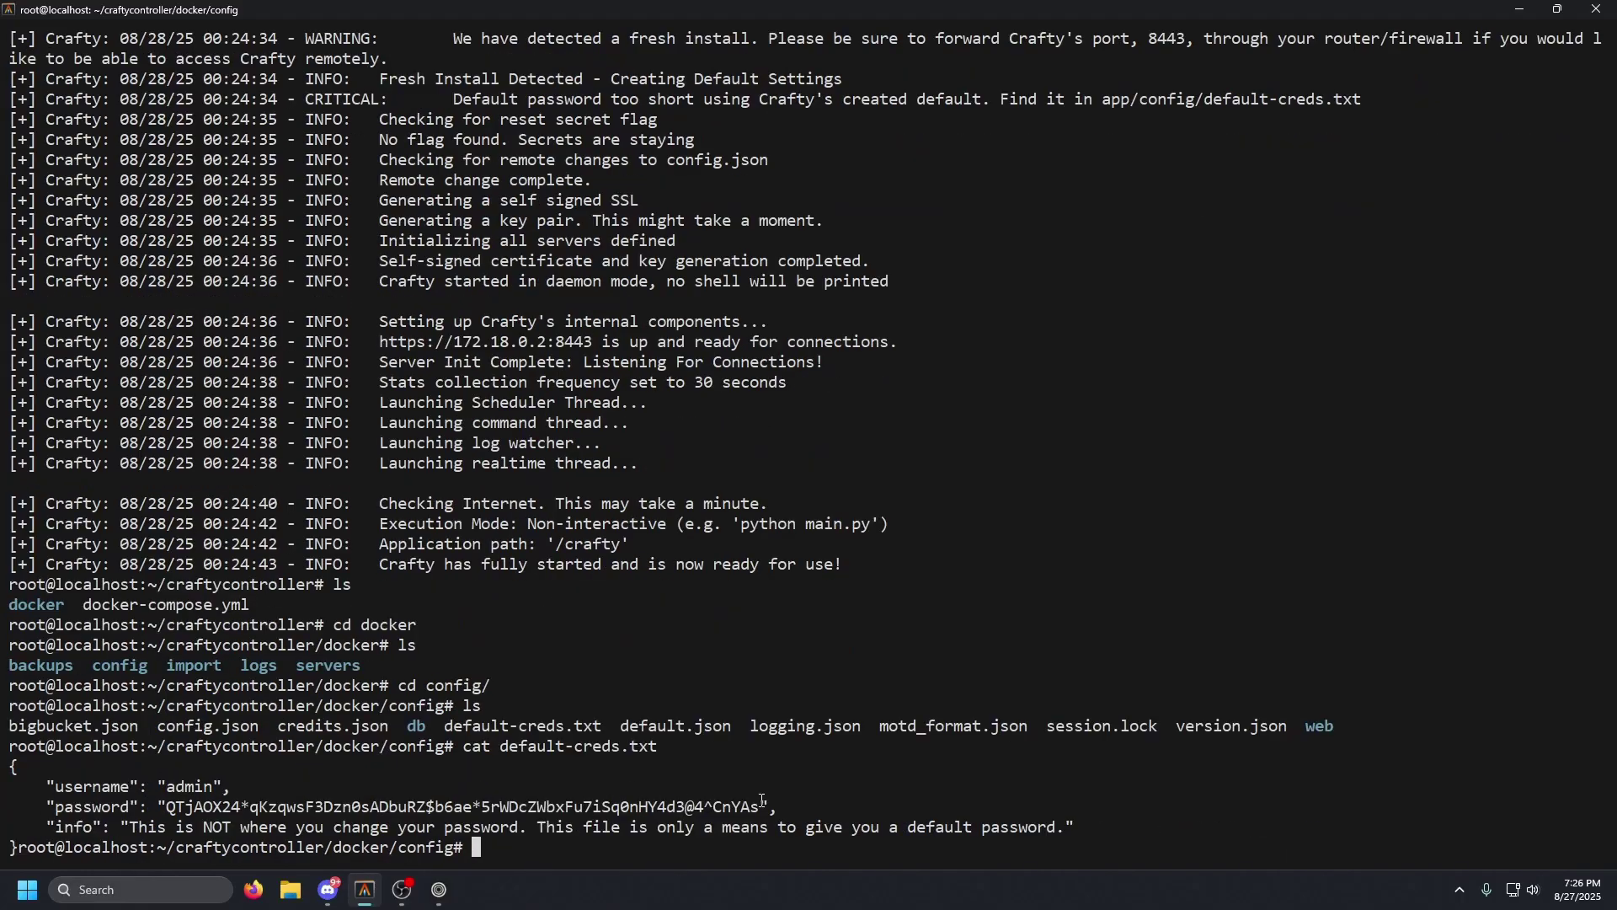
{"action": "left_click_drag", "start_coordinate": [761, 807], "coordinate": [168, 812]}
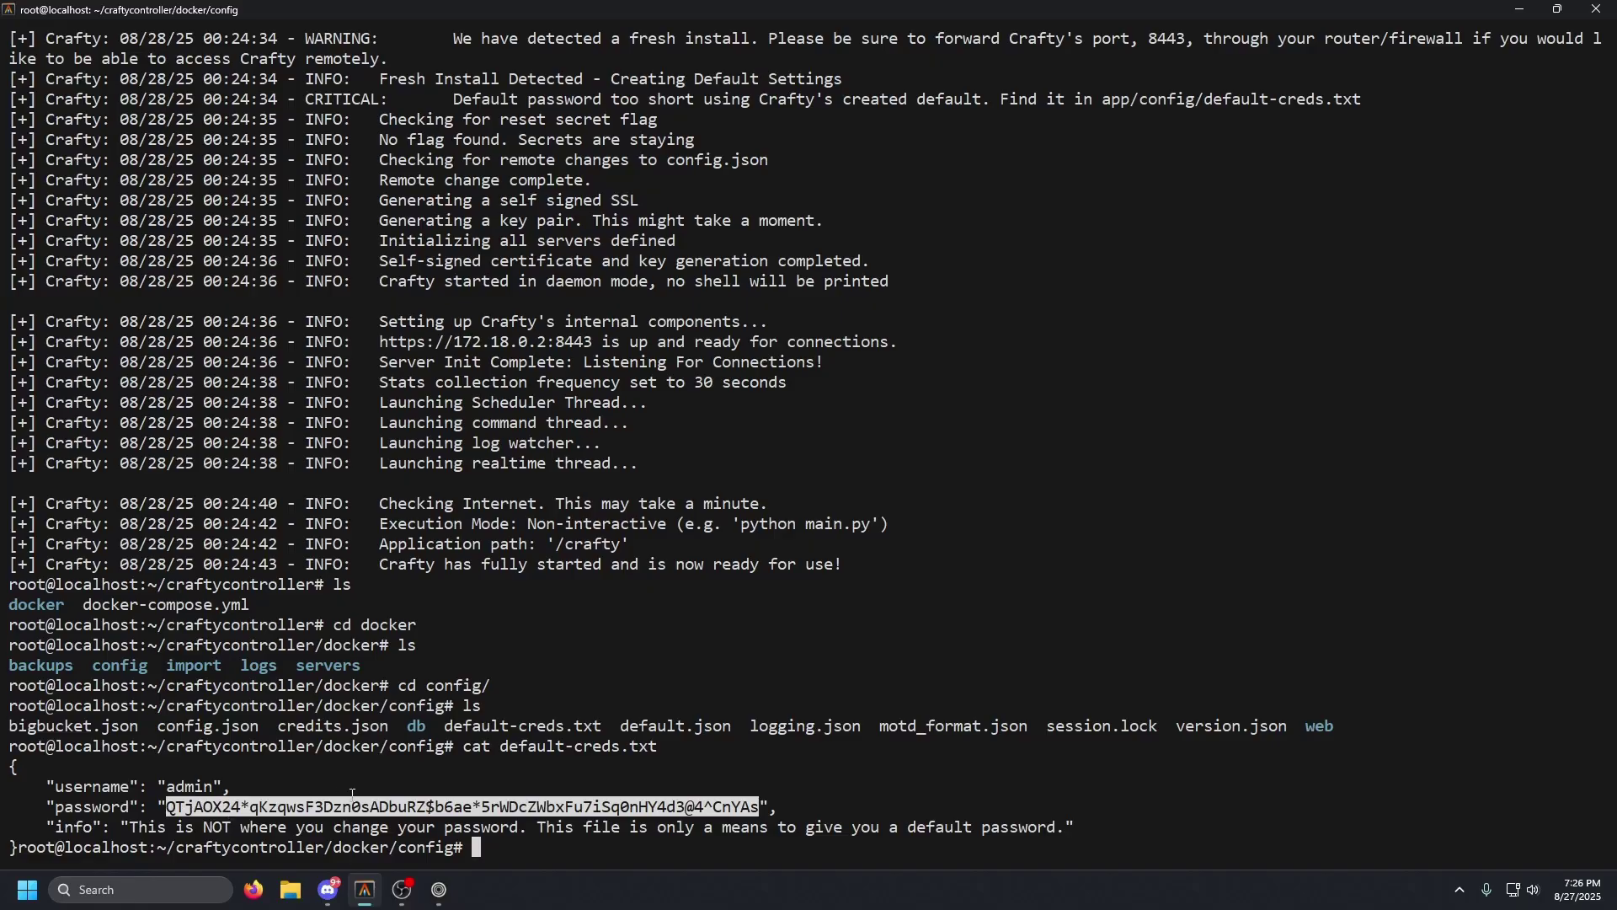
- Fill the Crafty login form with username admin and the copied password
{"action": "left_click", "coordinate": [438, 890]}
{"action": "left_click", "coordinate": [774, 351]}
{"action": "type", "text": "admin"}
{"action": "key", "text": "ctrl+v"}
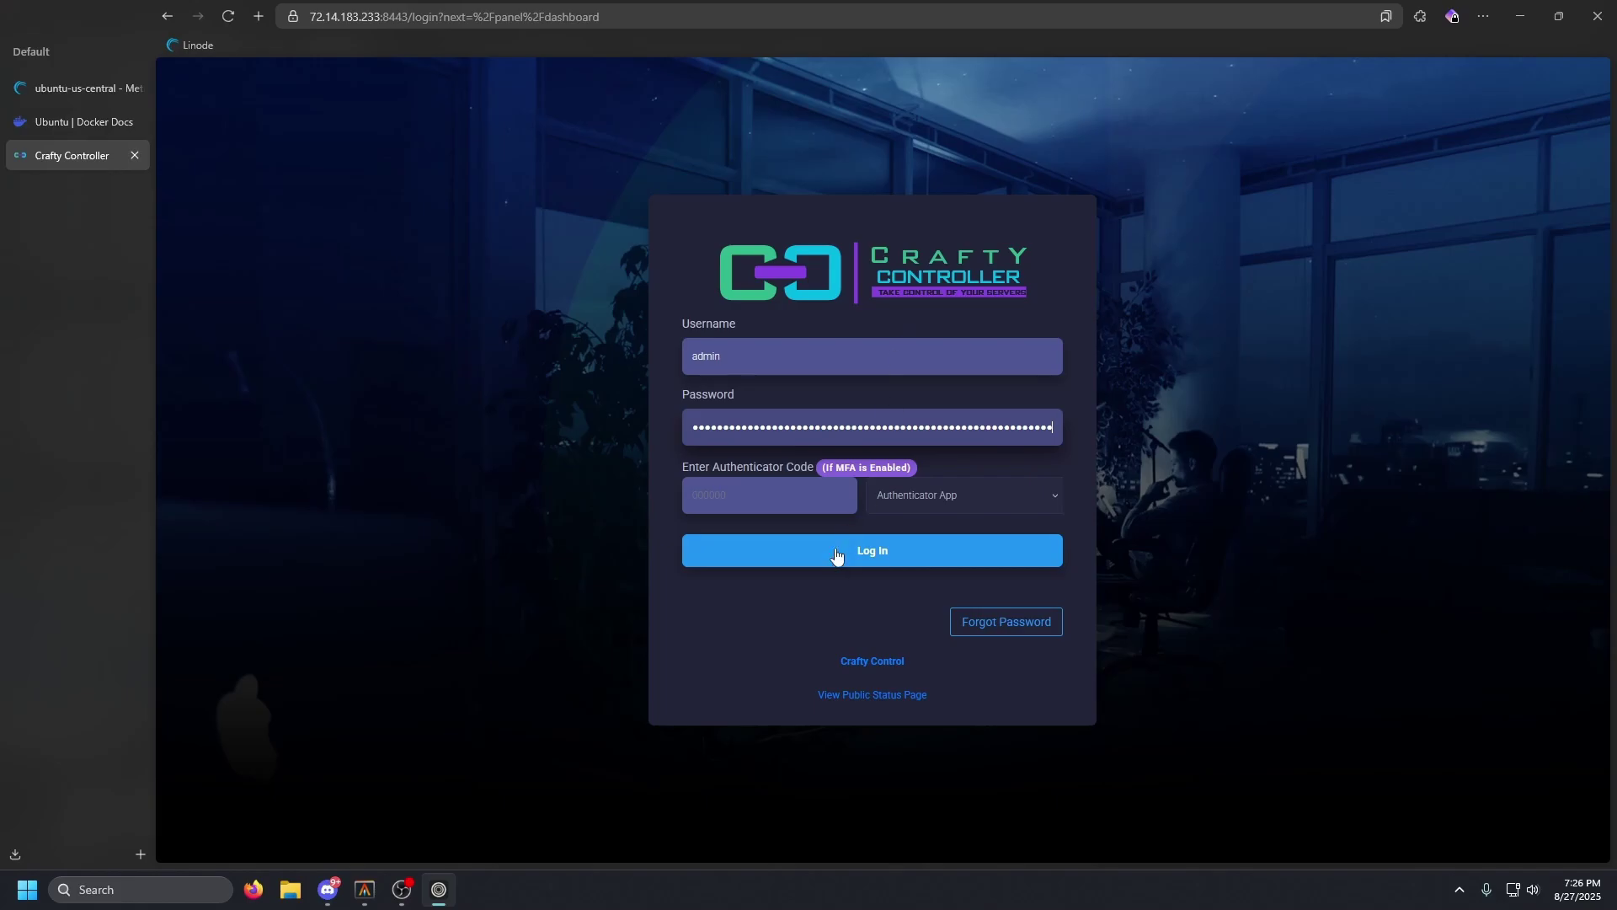
- Log in, dismiss the MFA warning banner, and open Create New Server under Servers
{"action": "left_click", "coordinate": [842, 553]}
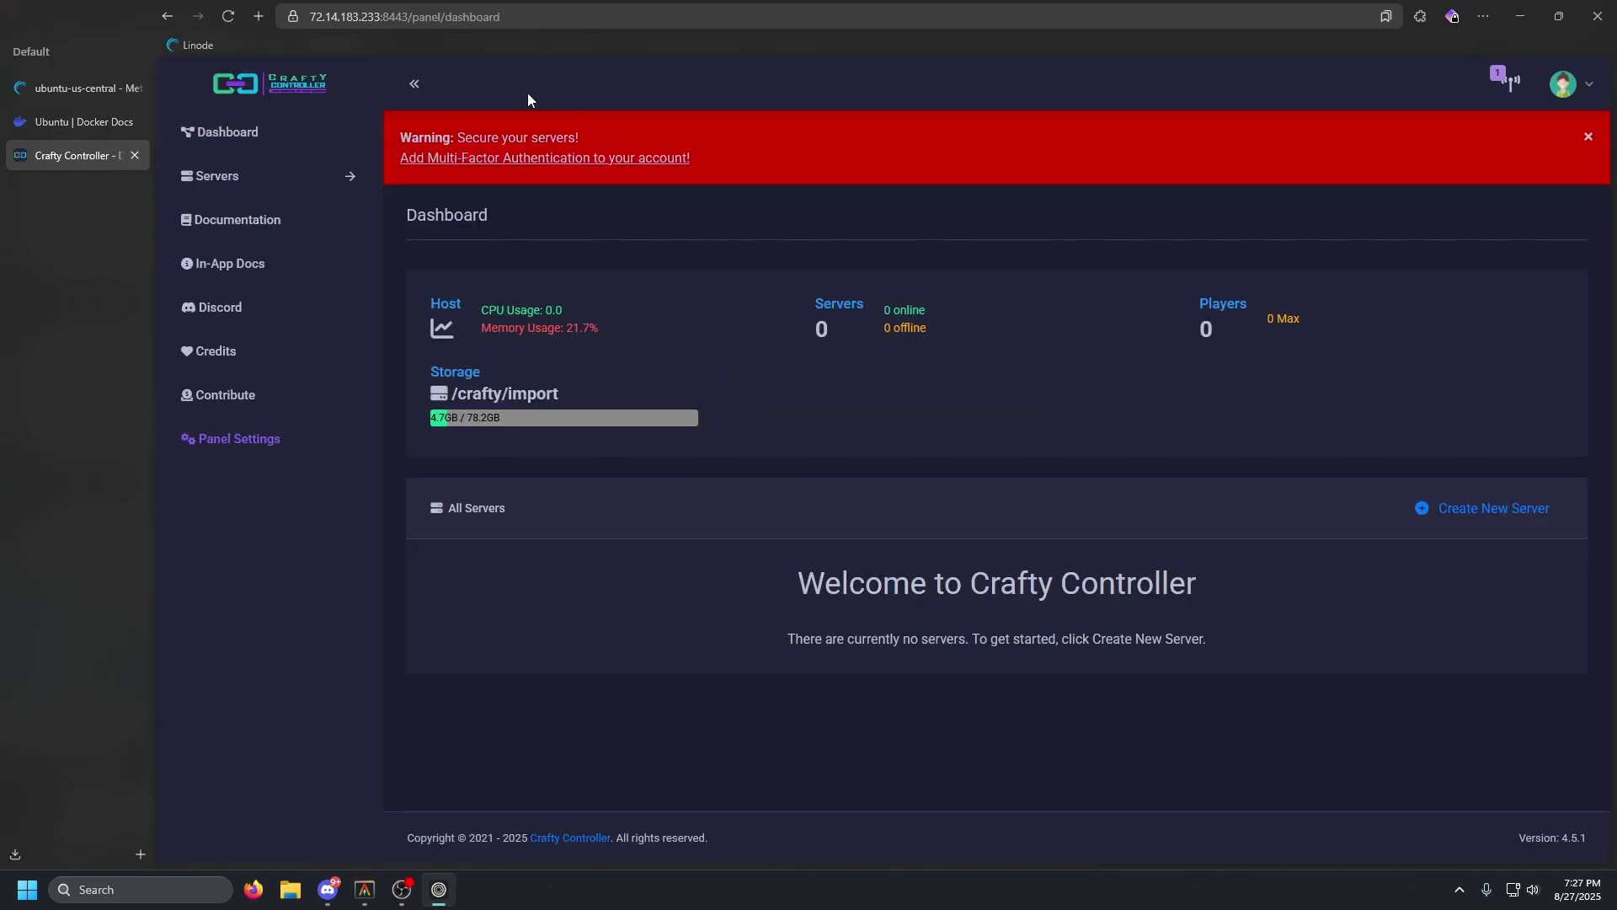
{"action": "left_click_drag", "start_coordinate": [412, 139], "coordinate": [589, 129]}
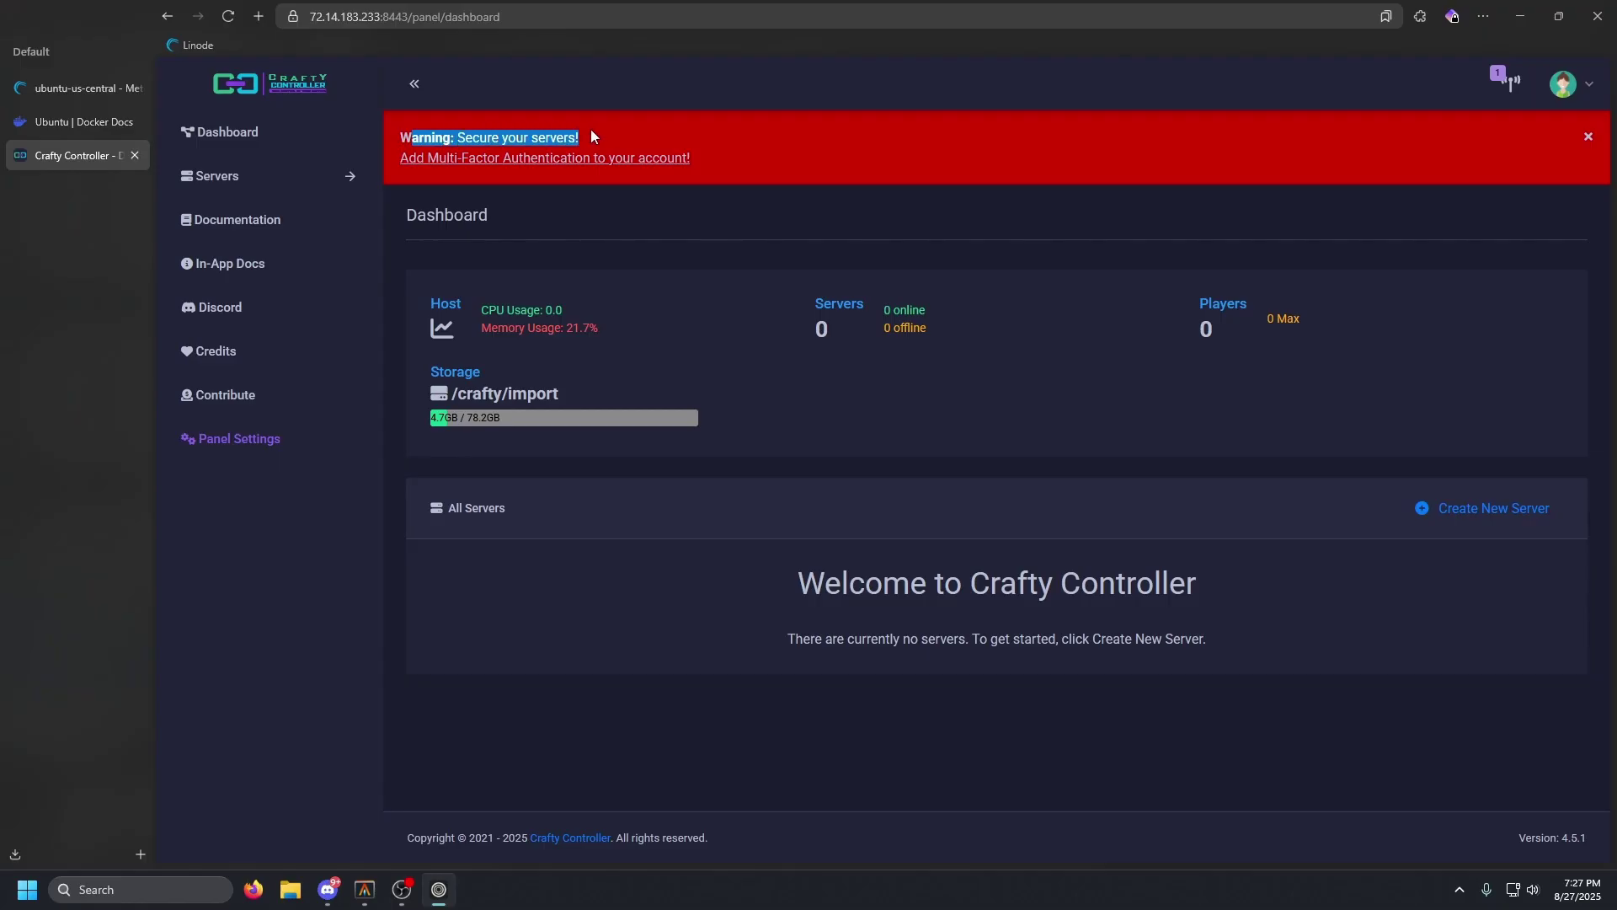
{"action": "left_click", "coordinate": [588, 140]}
{"action": "left_click", "coordinate": [1588, 137]}
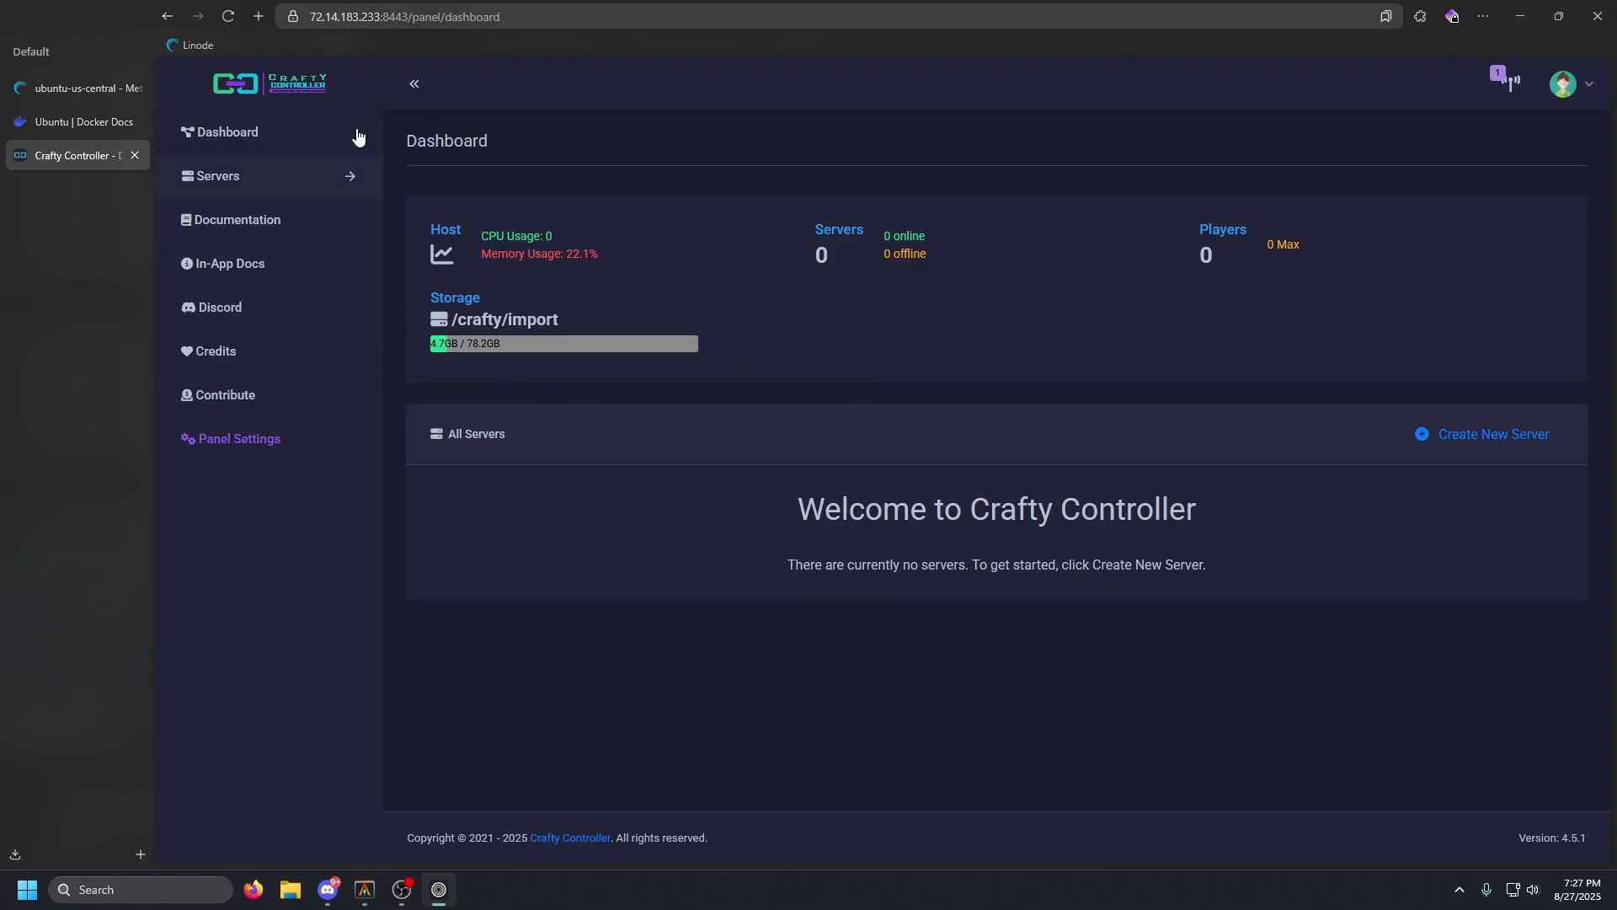
{"action": "left_click", "coordinate": [227, 175]}
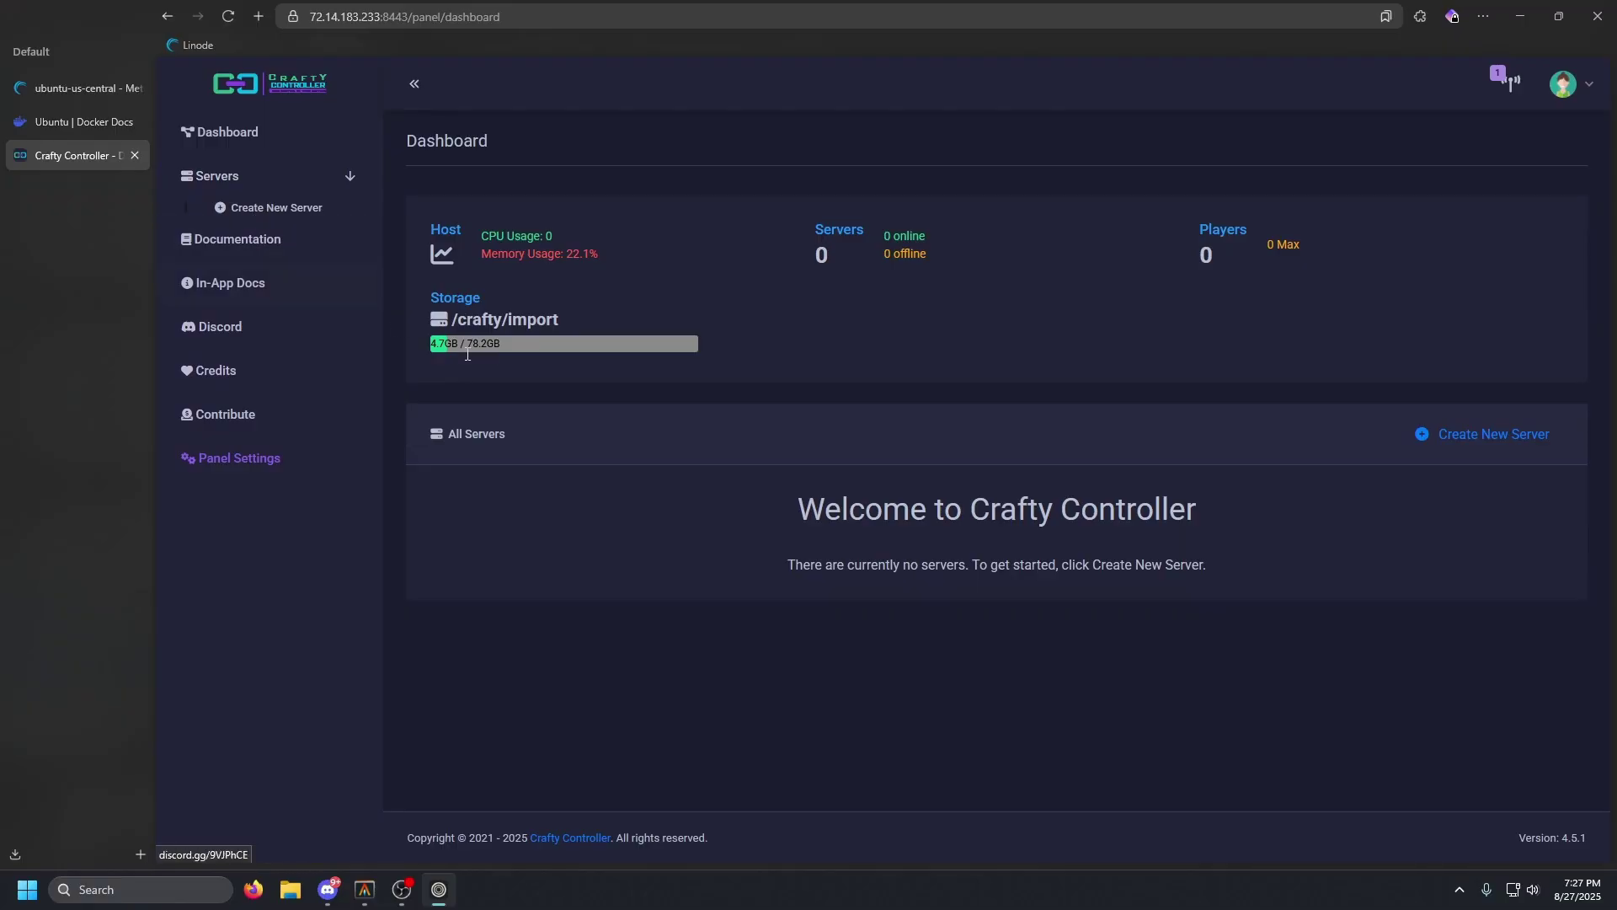
{"action": "left_click", "coordinate": [255, 212]}
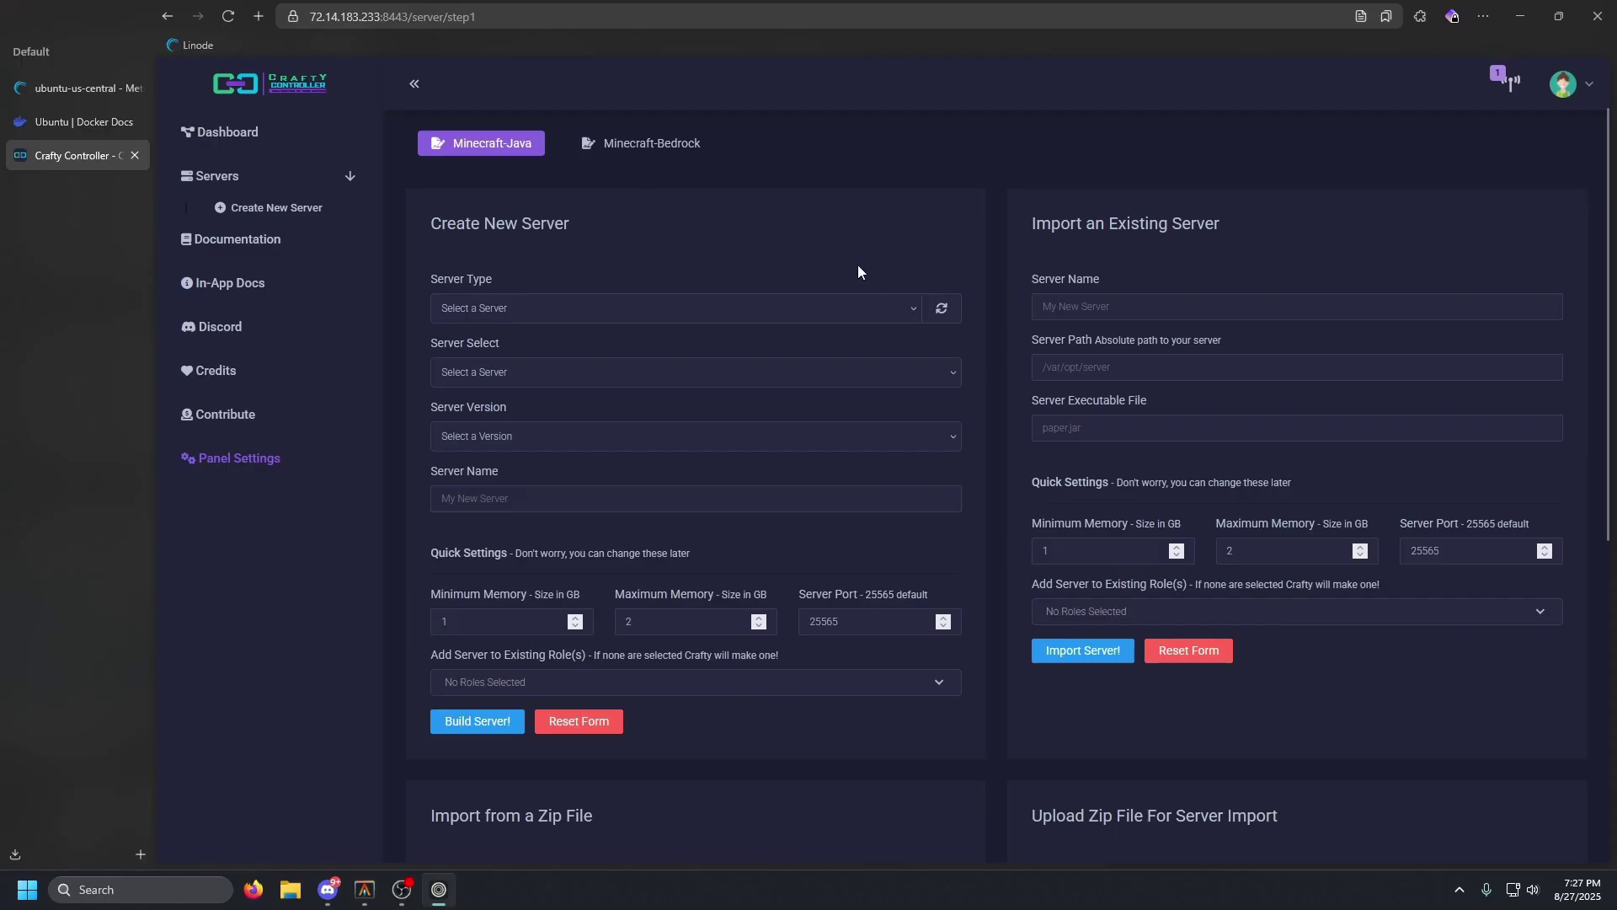
- Choose a Minecraft server running paper version 1.21.8
{"action": "left_click", "coordinate": [491, 307]}
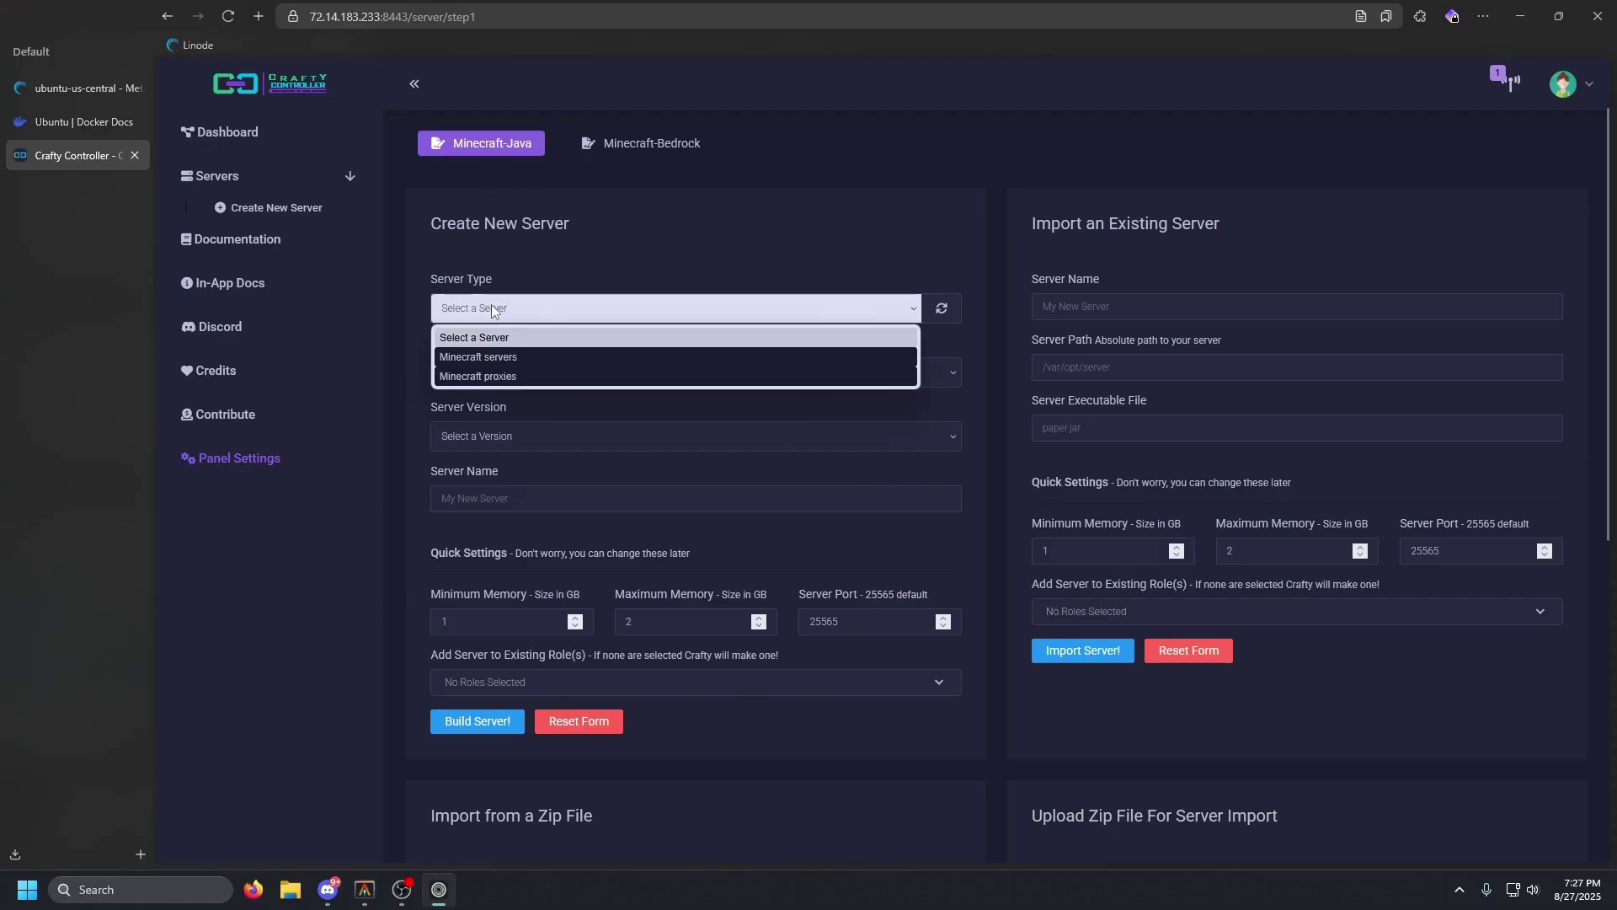
{"action": "left_click", "coordinate": [488, 351]}
{"action": "left_click", "coordinate": [502, 373]}
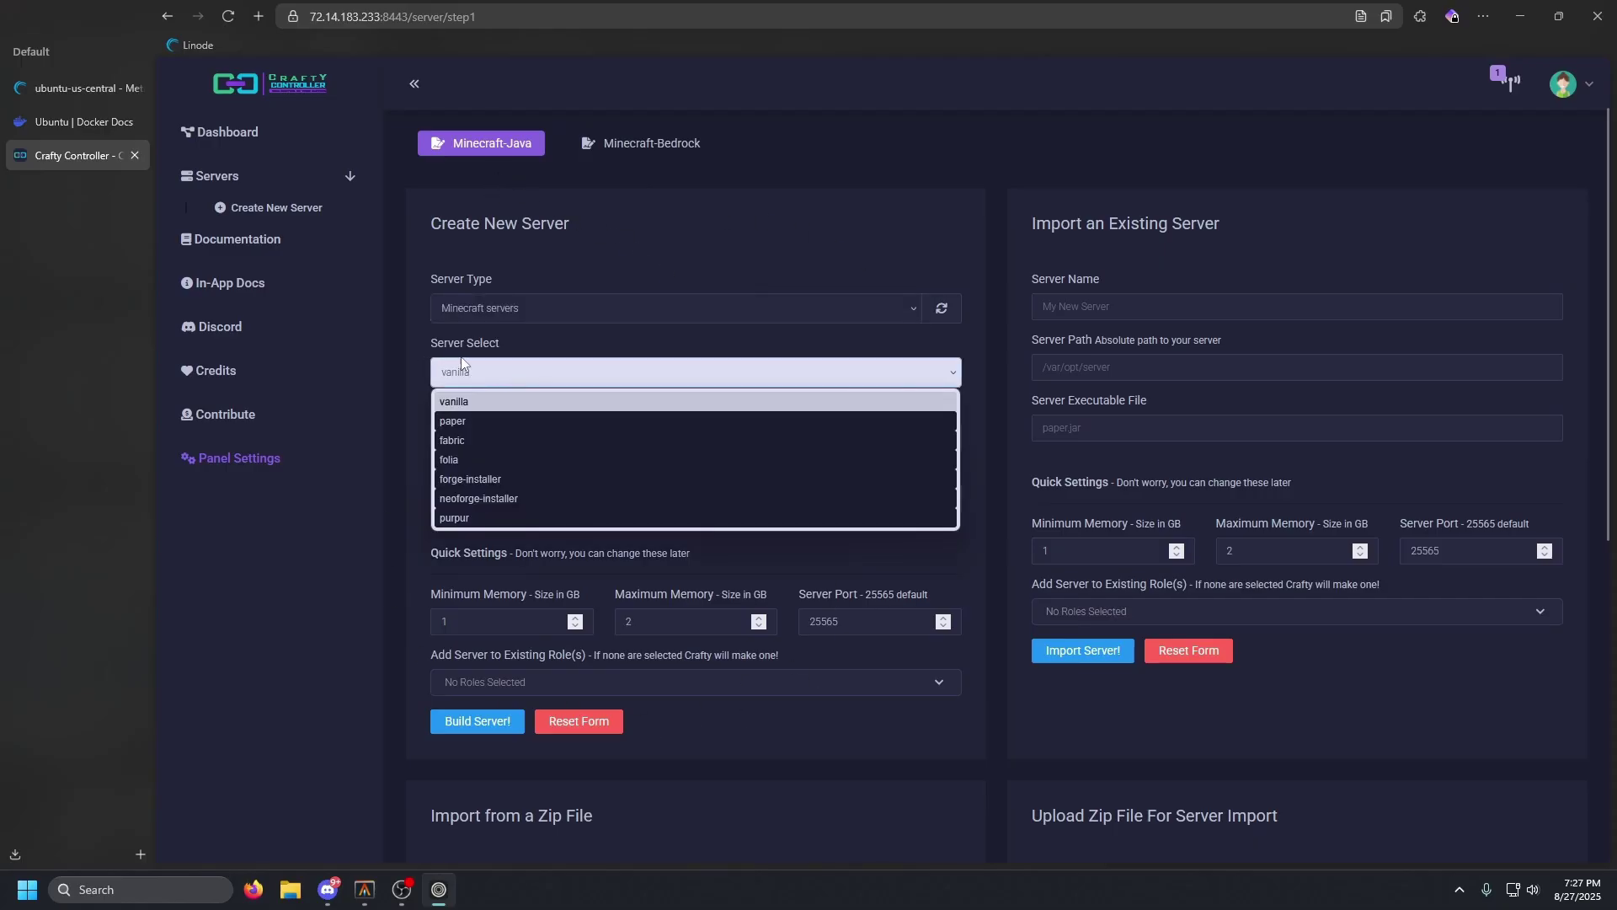
{"action": "left_click", "coordinate": [470, 422]}
{"action": "left_click", "coordinate": [479, 437]}
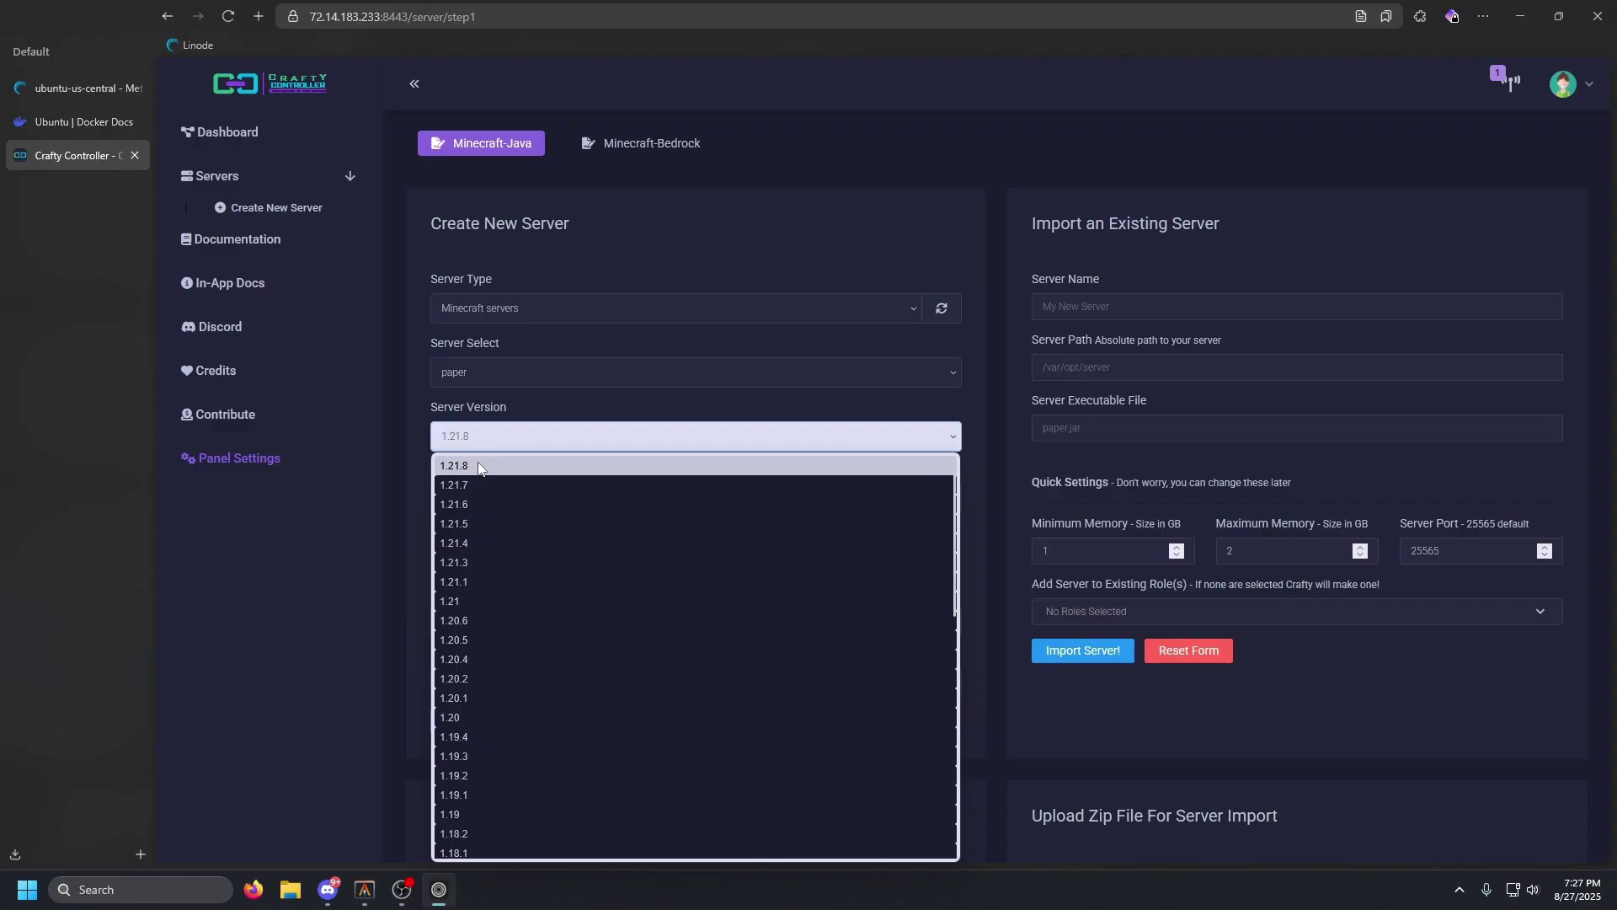
{"action": "left_click", "coordinate": [477, 466]}
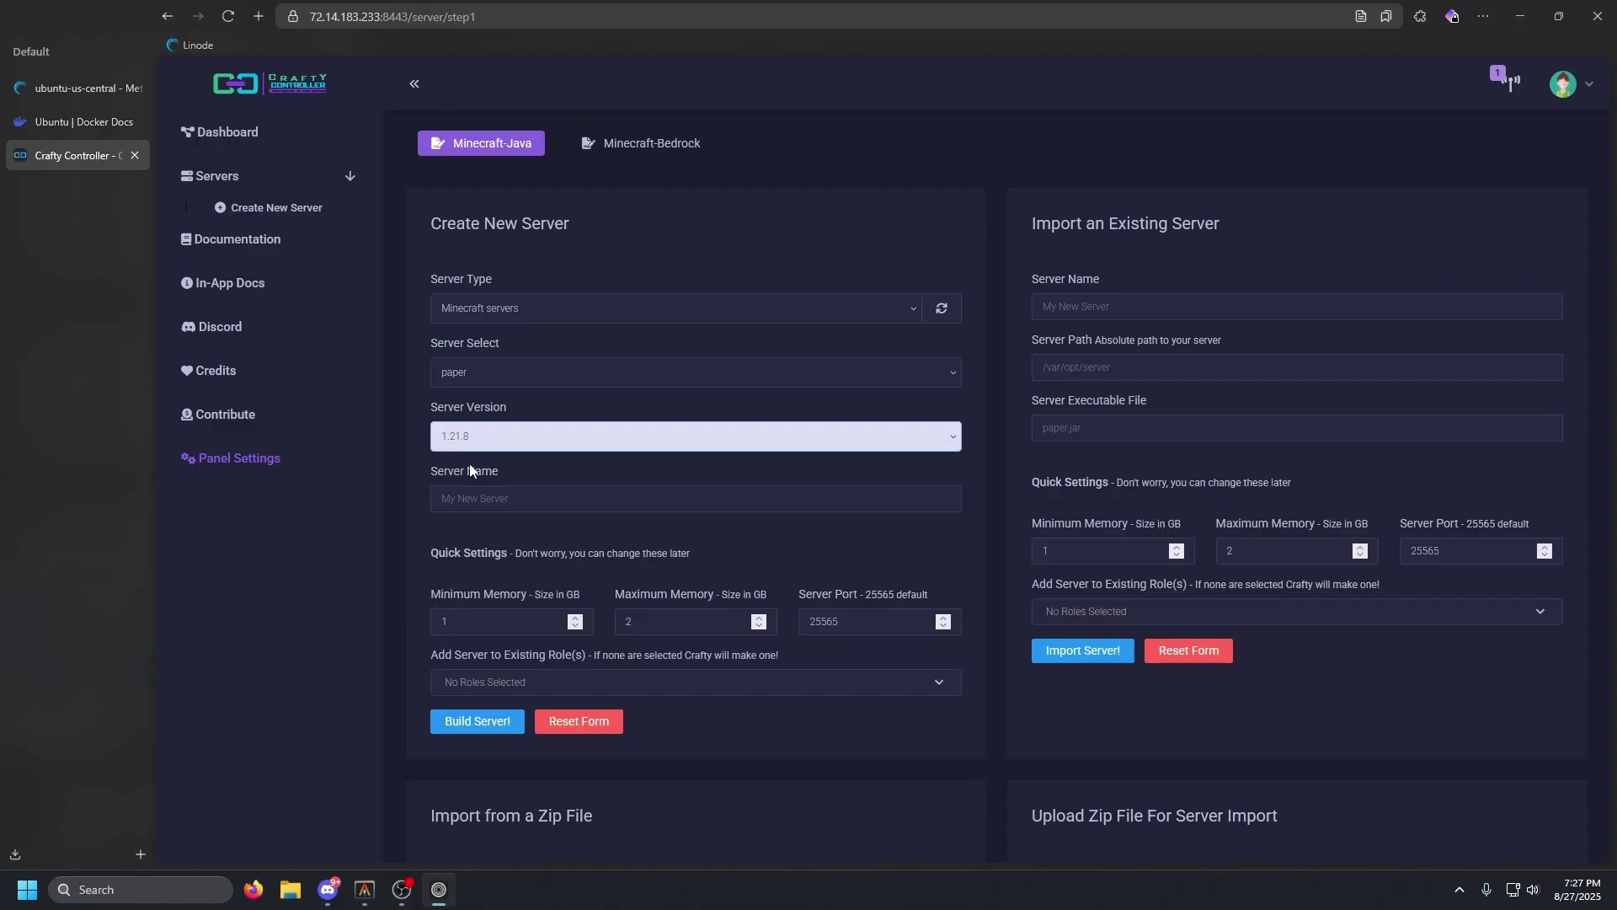
- Name it 'YouTube Tutorial Server', set maximum memory to 4 GB, and build it
{"action": "left_click", "coordinate": [520, 497]}
{"action": "type", "text": "YouTube Tutorial Server"}
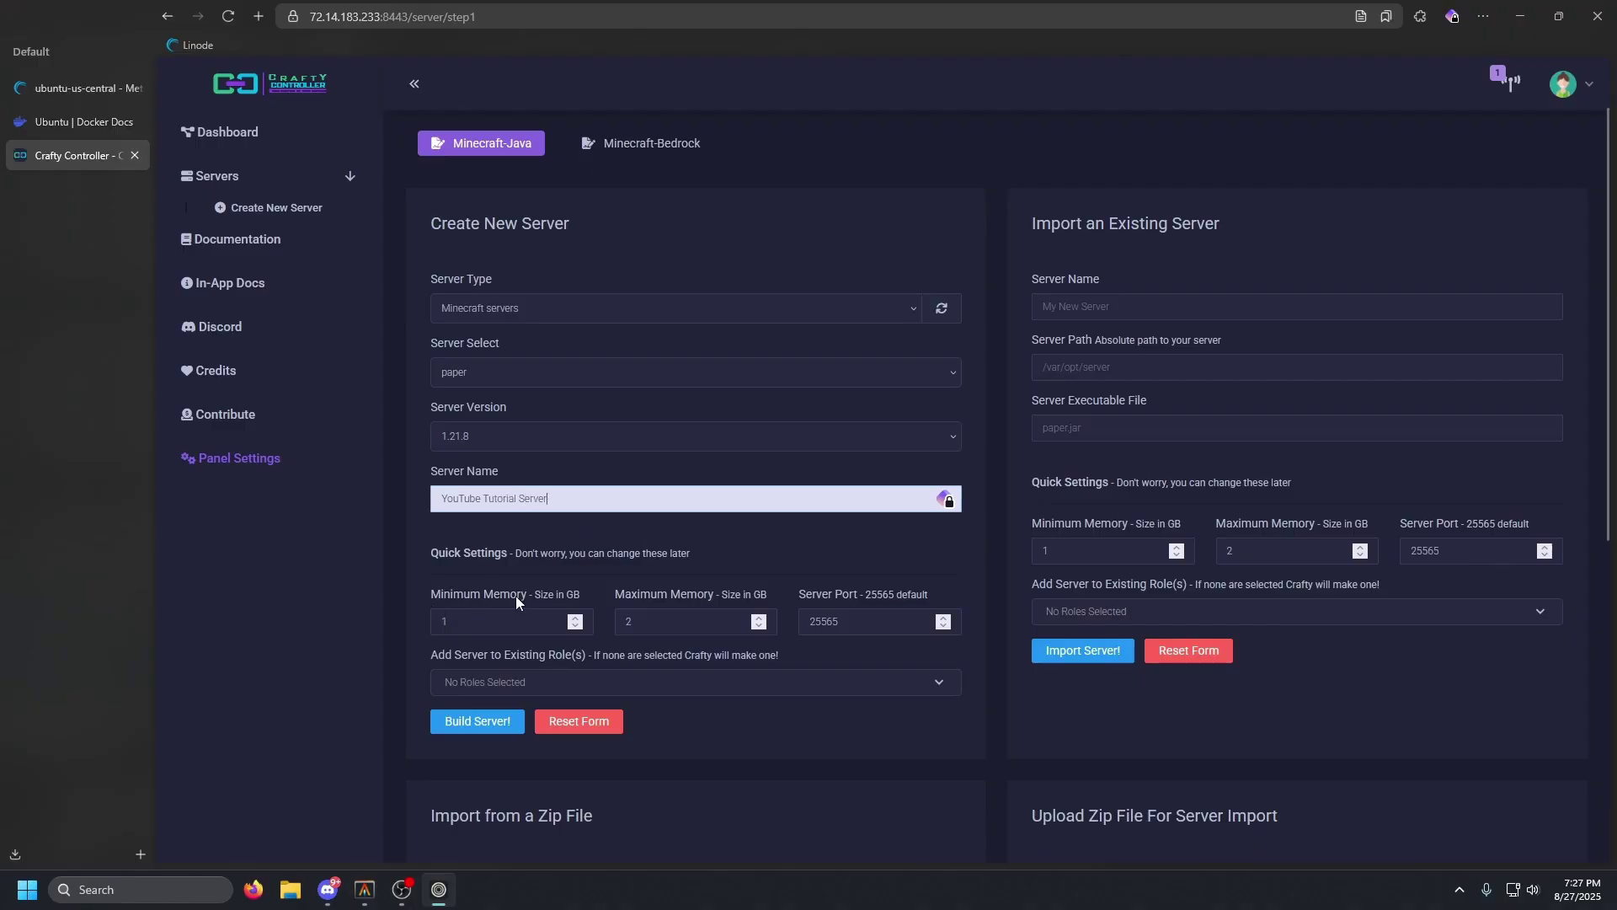
{"action": "key", "text": "Tab"}
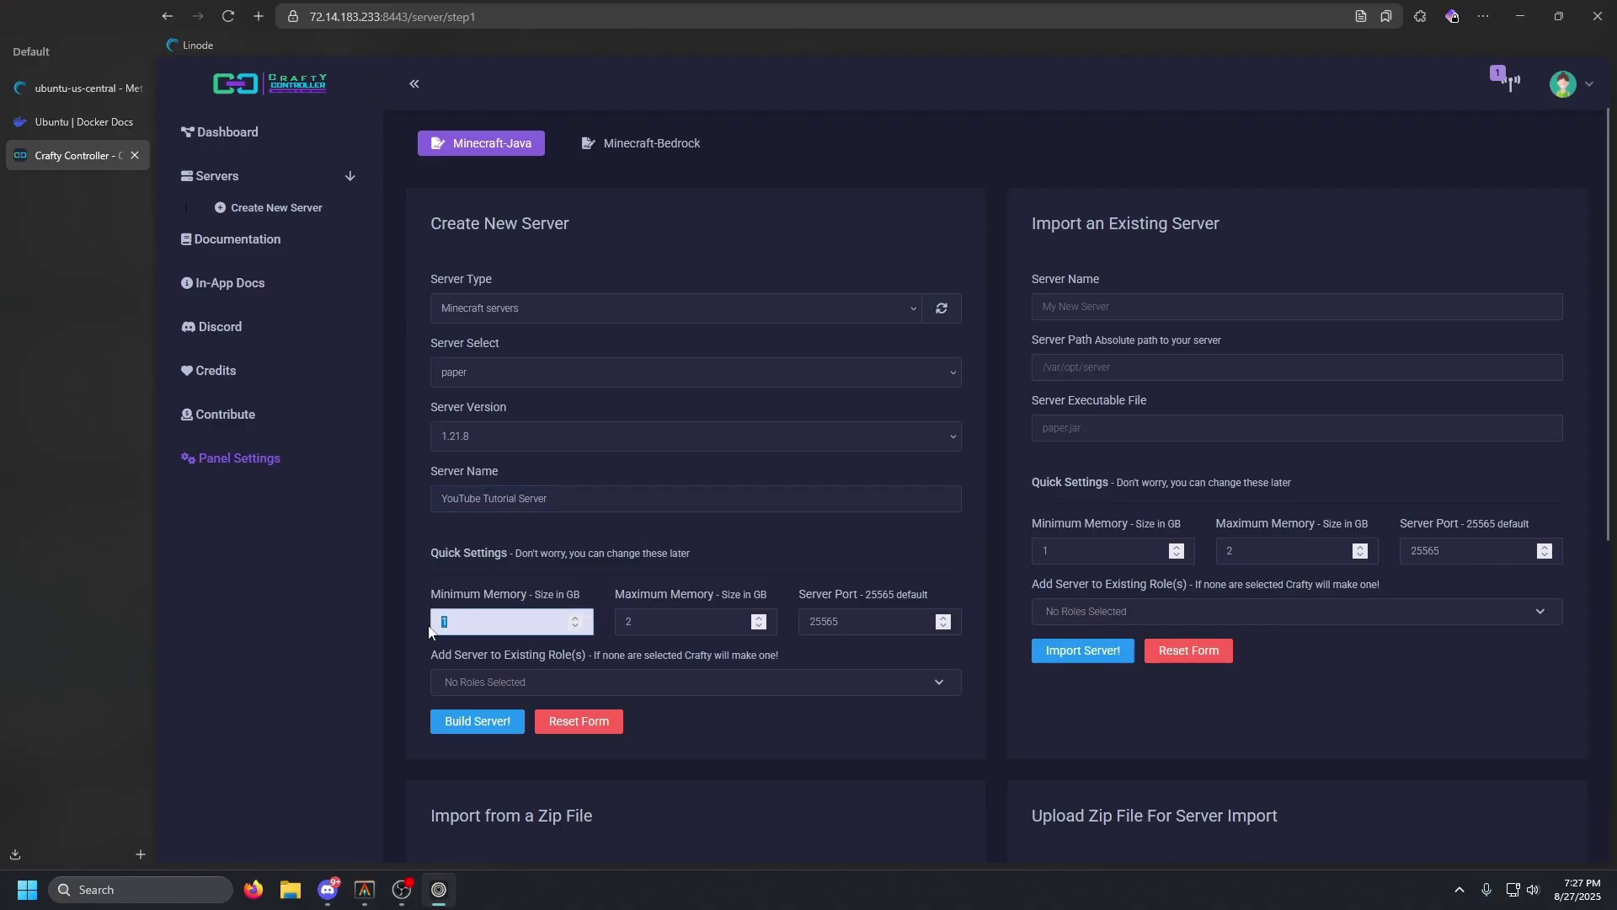
{"action": "key", "text": "Tab"}
{"action": "type", "text": "4"}
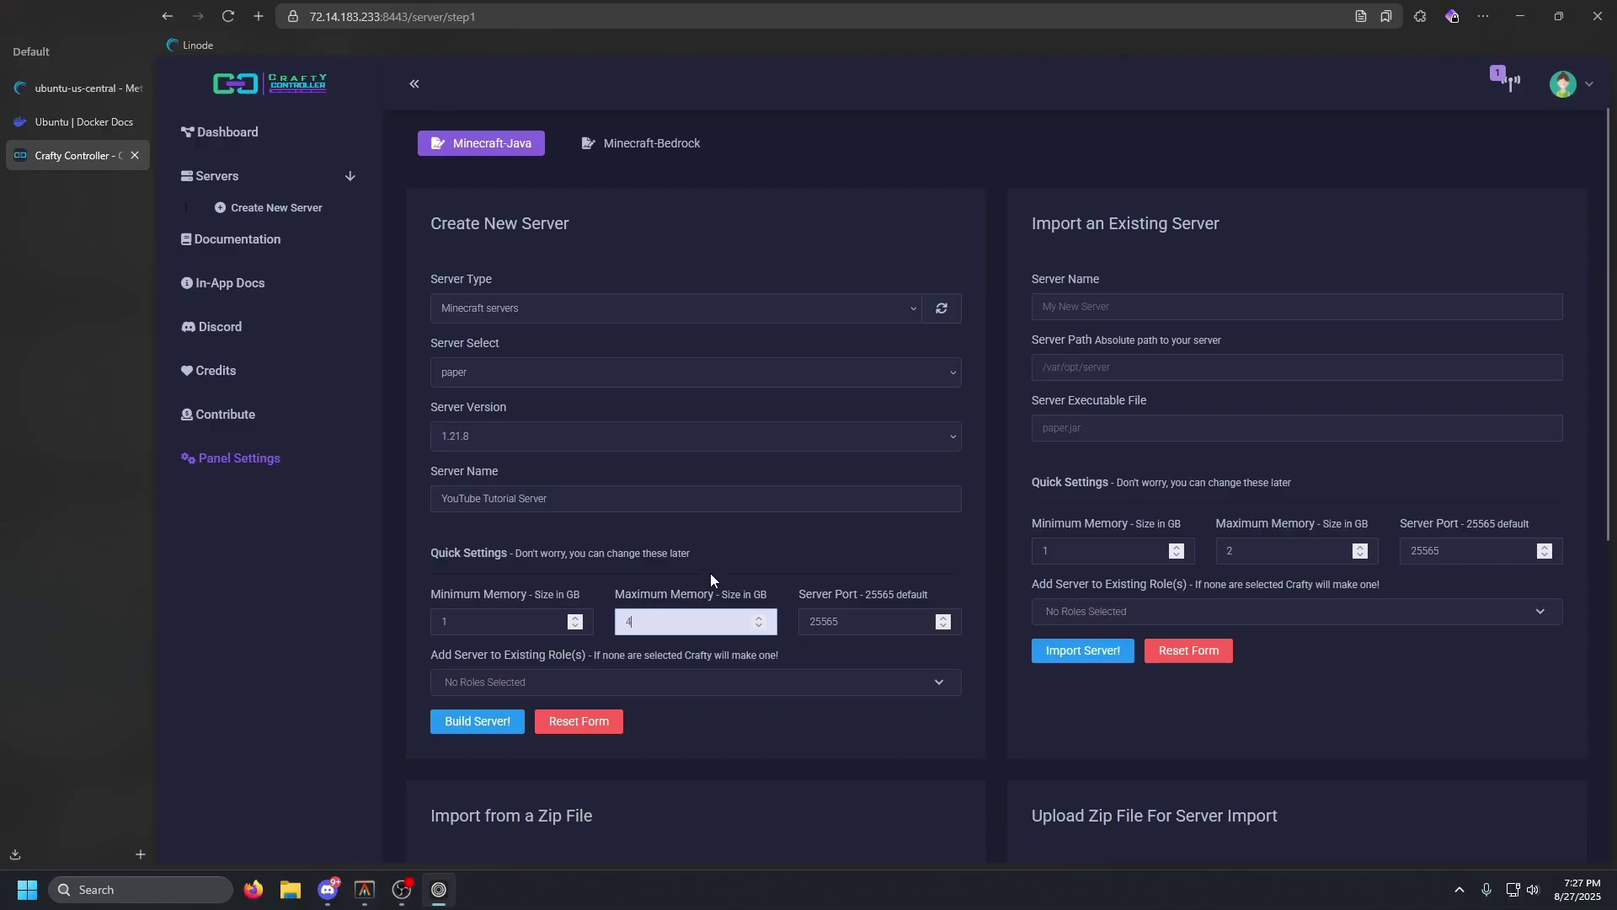
{"action": "key", "text": "Tab"}
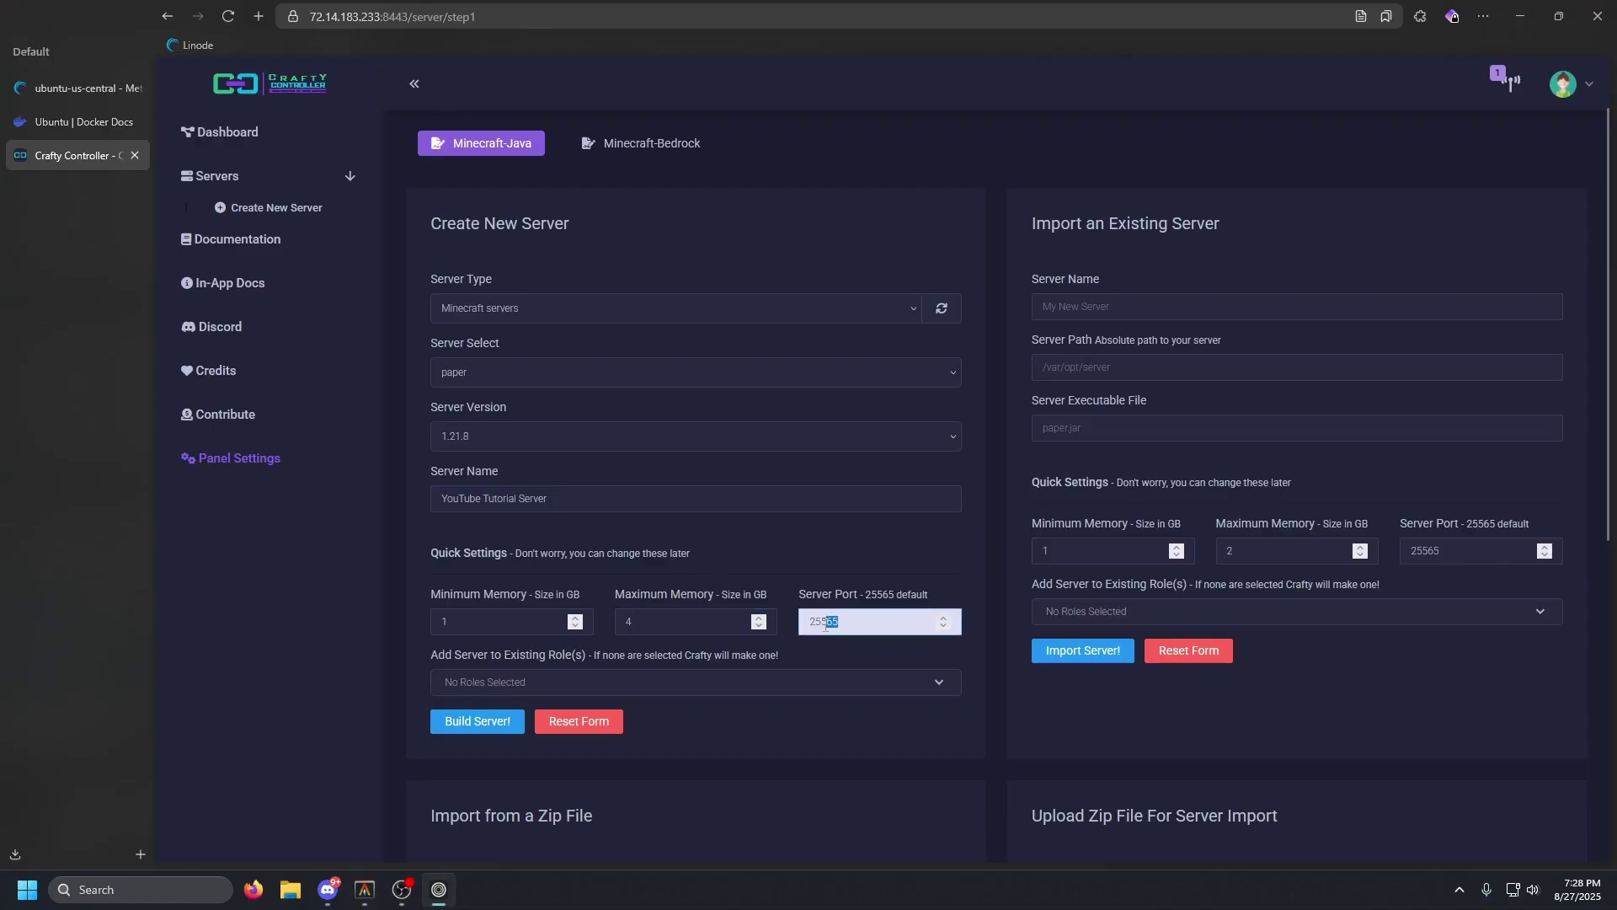
{"action": "left_click", "coordinate": [795, 572]}
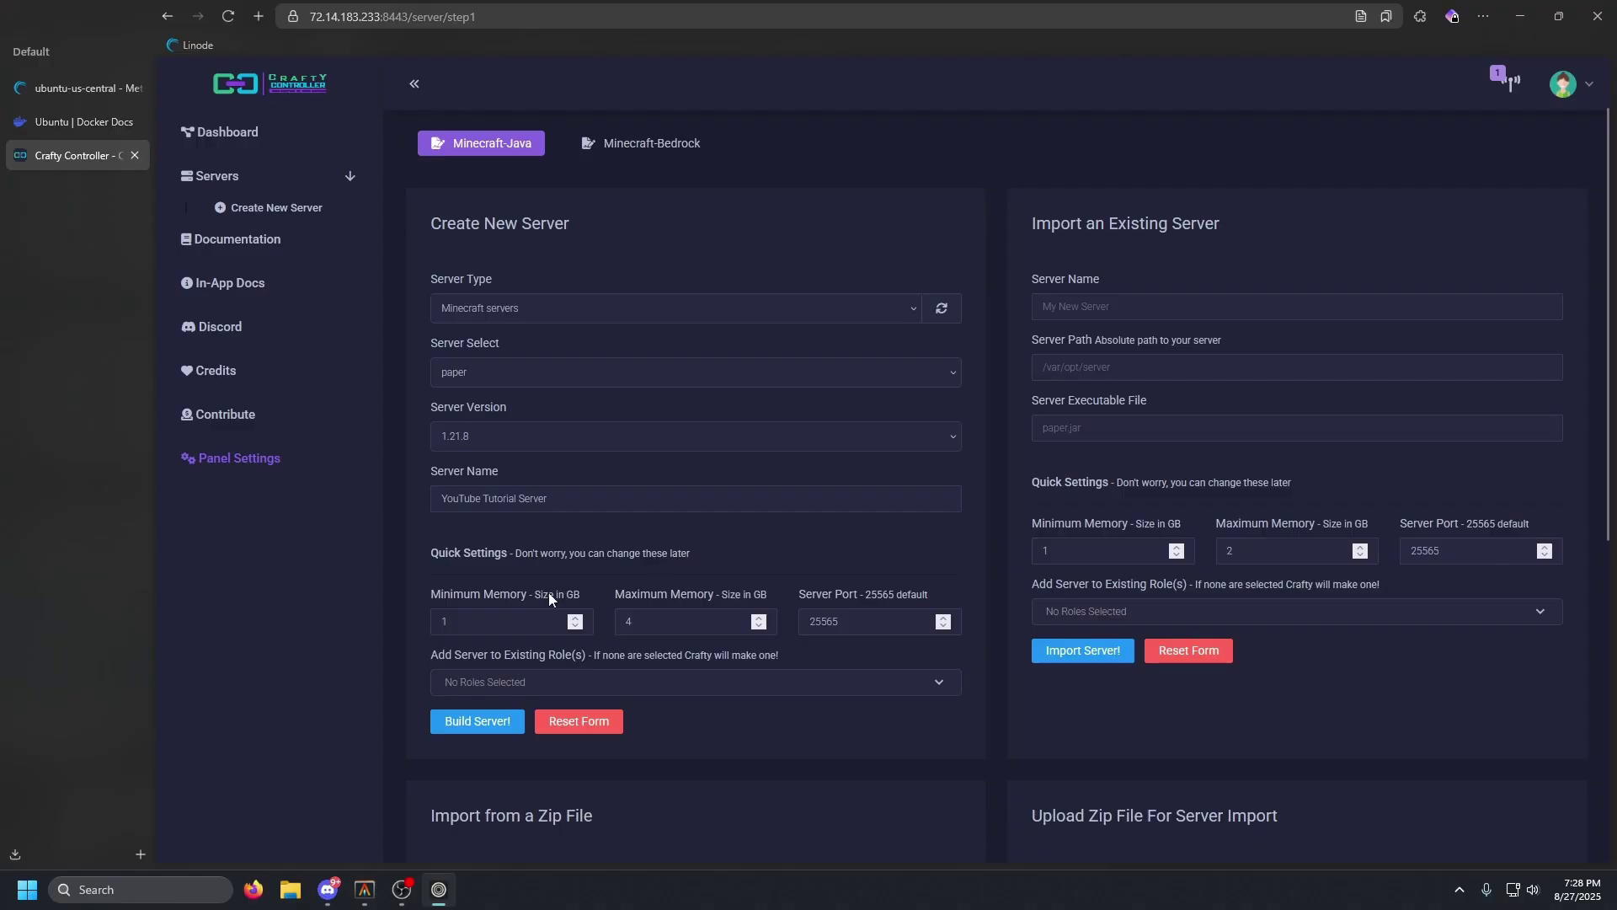
{"action": "left_click", "coordinate": [474, 723]}
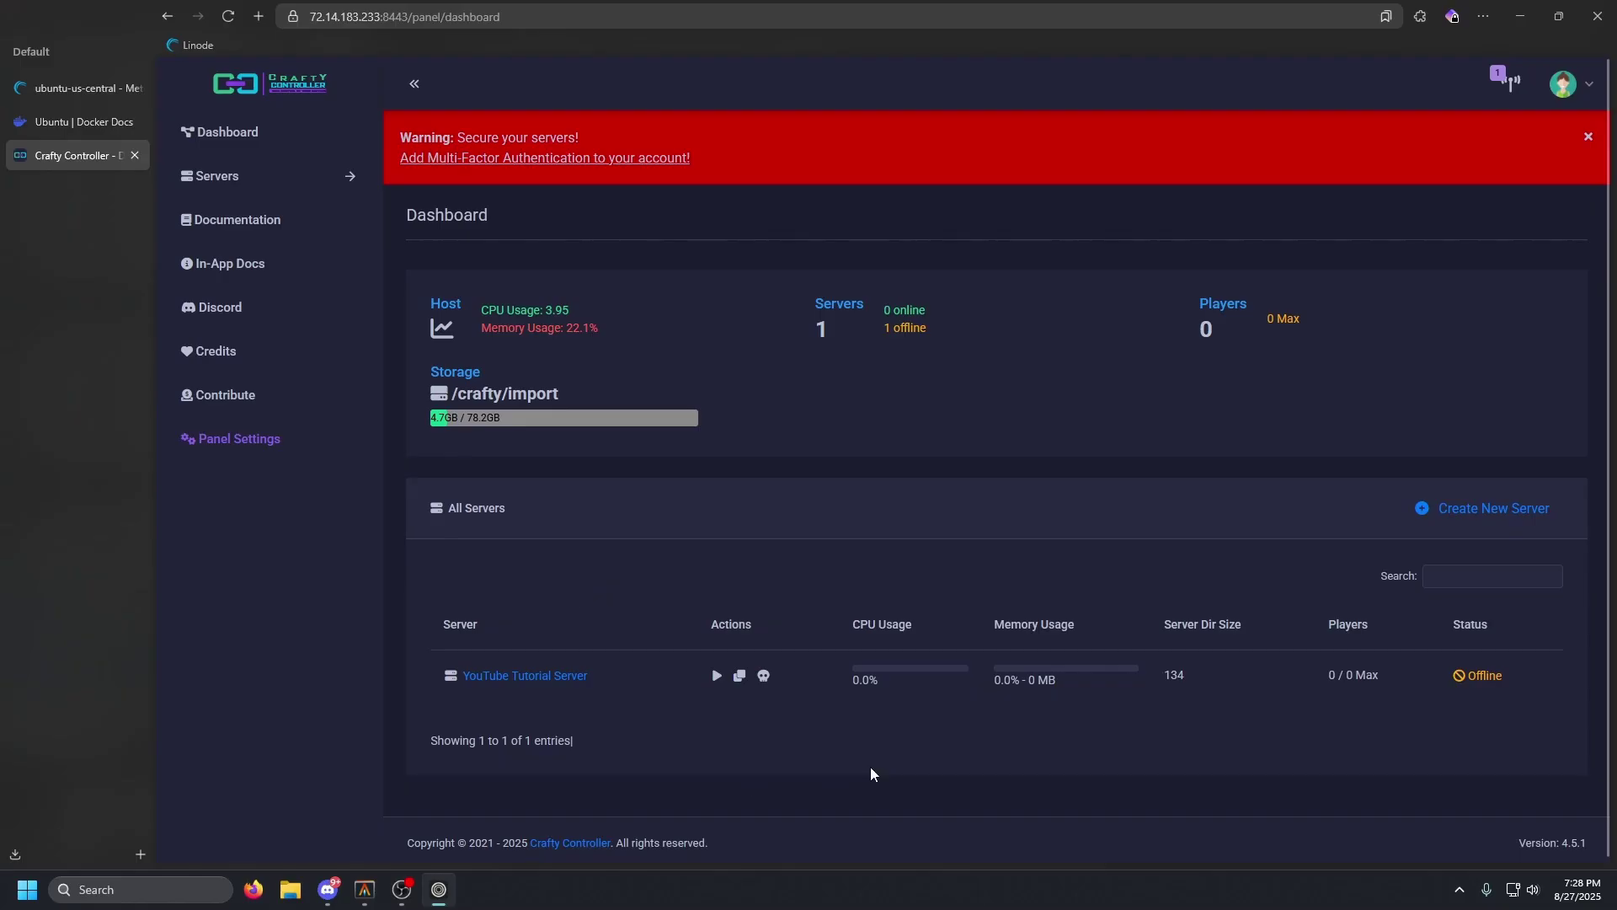
- Start YouTube Tutorial Server, agreeing to the Minecraft EULA and dismissing the port-forwarding notice
{"action": "left_click", "coordinate": [480, 676]}
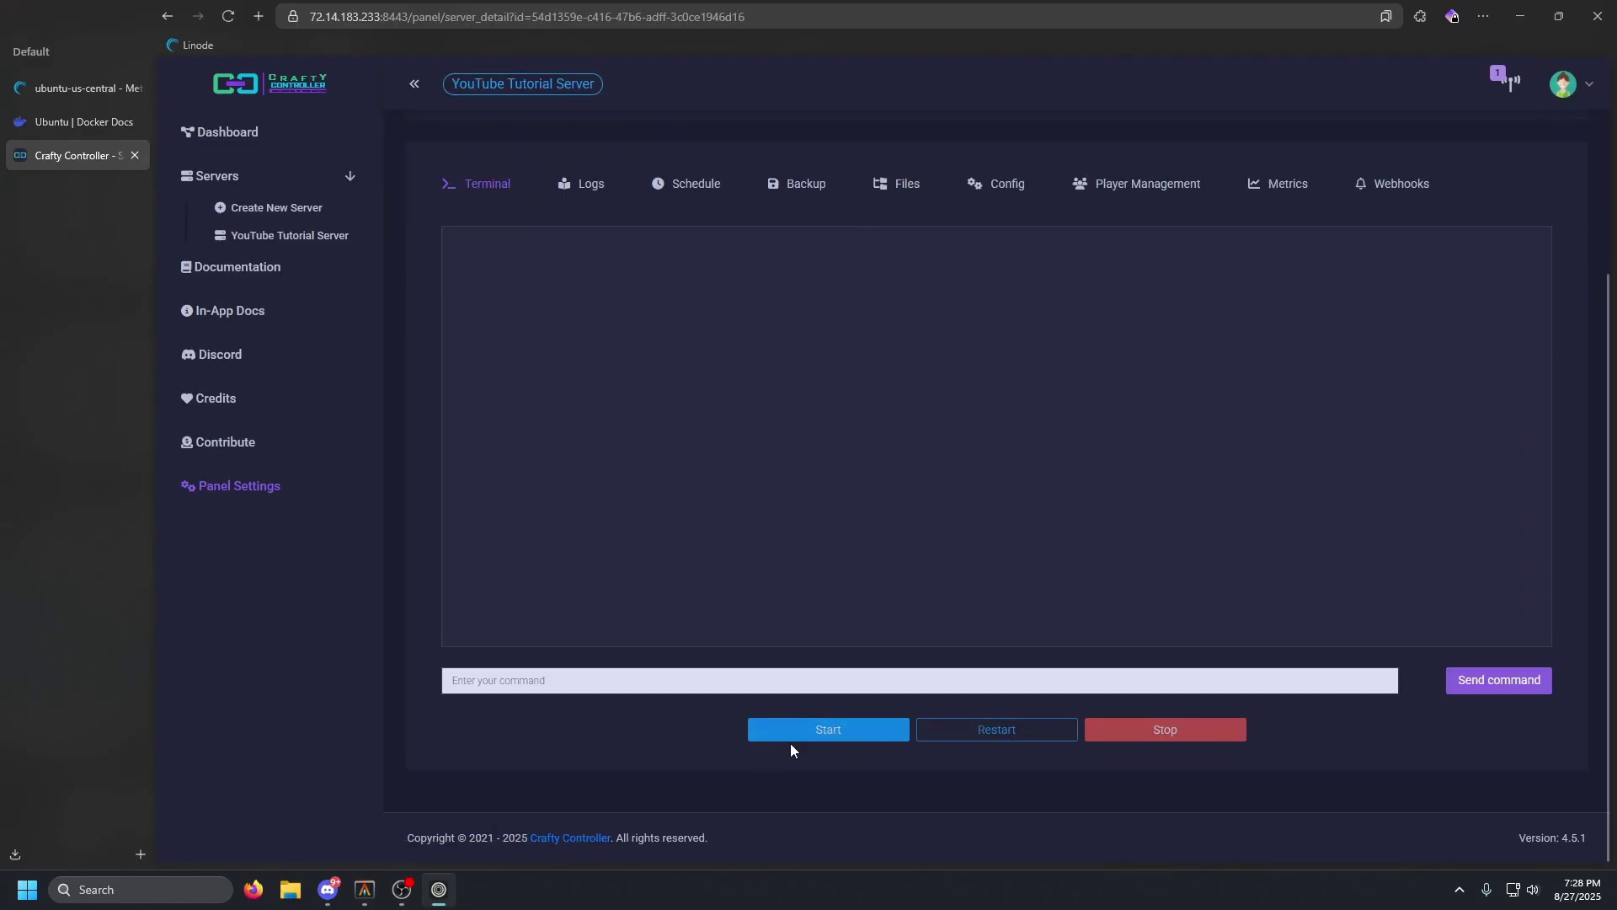
{"action": "left_click", "coordinate": [843, 738]}
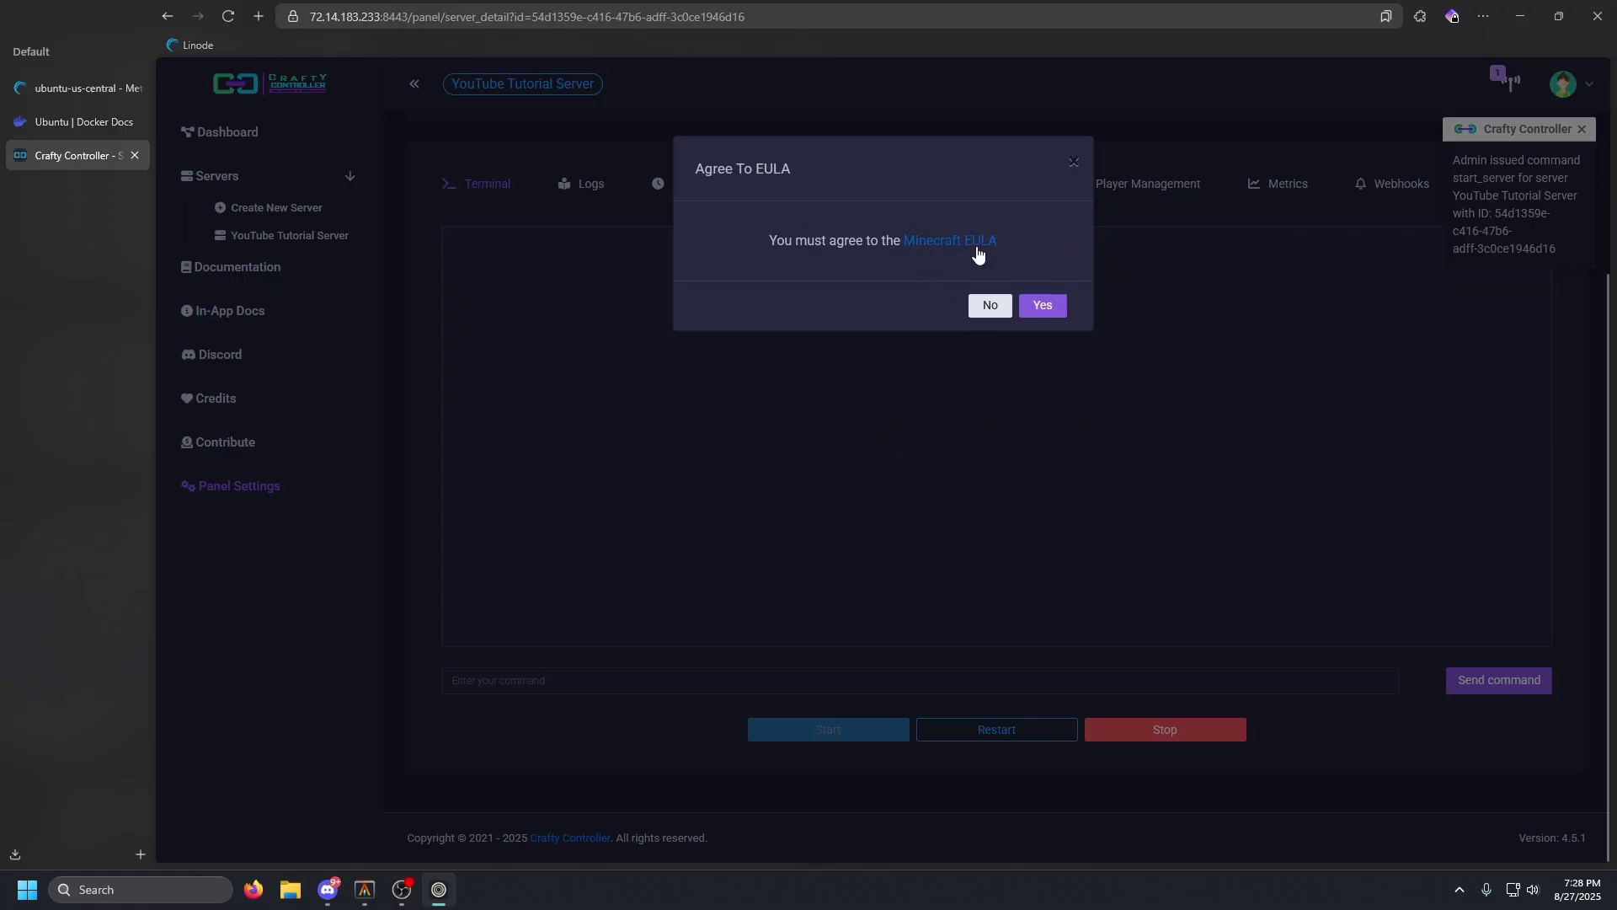
{"action": "left_click", "coordinate": [1051, 305]}
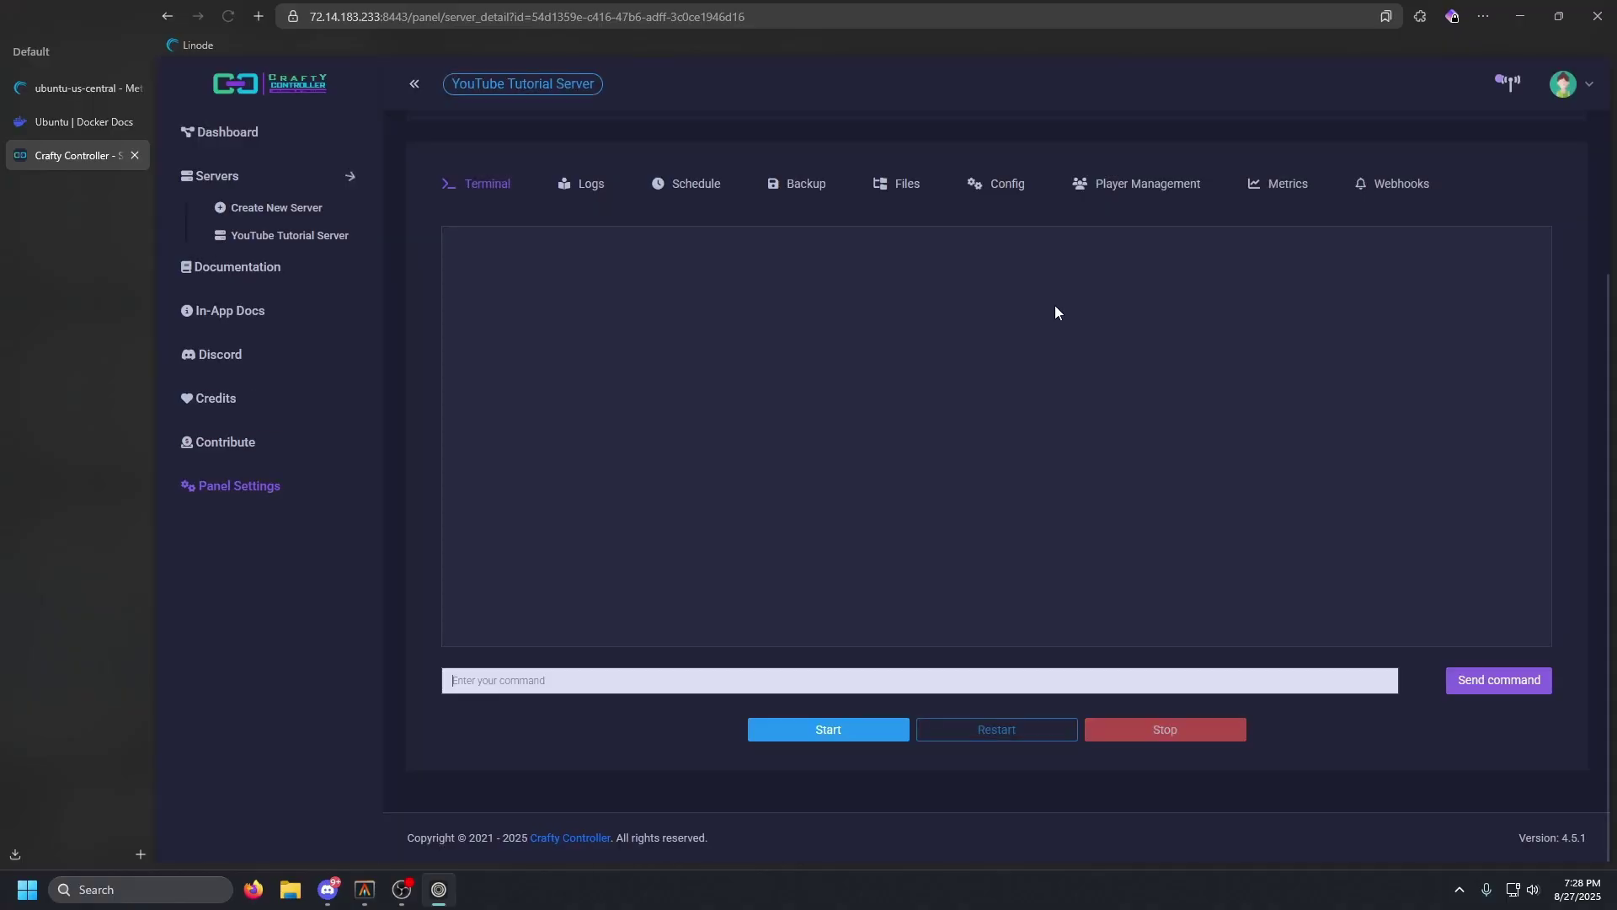
{"action": "left_click", "coordinate": [1044, 303]}
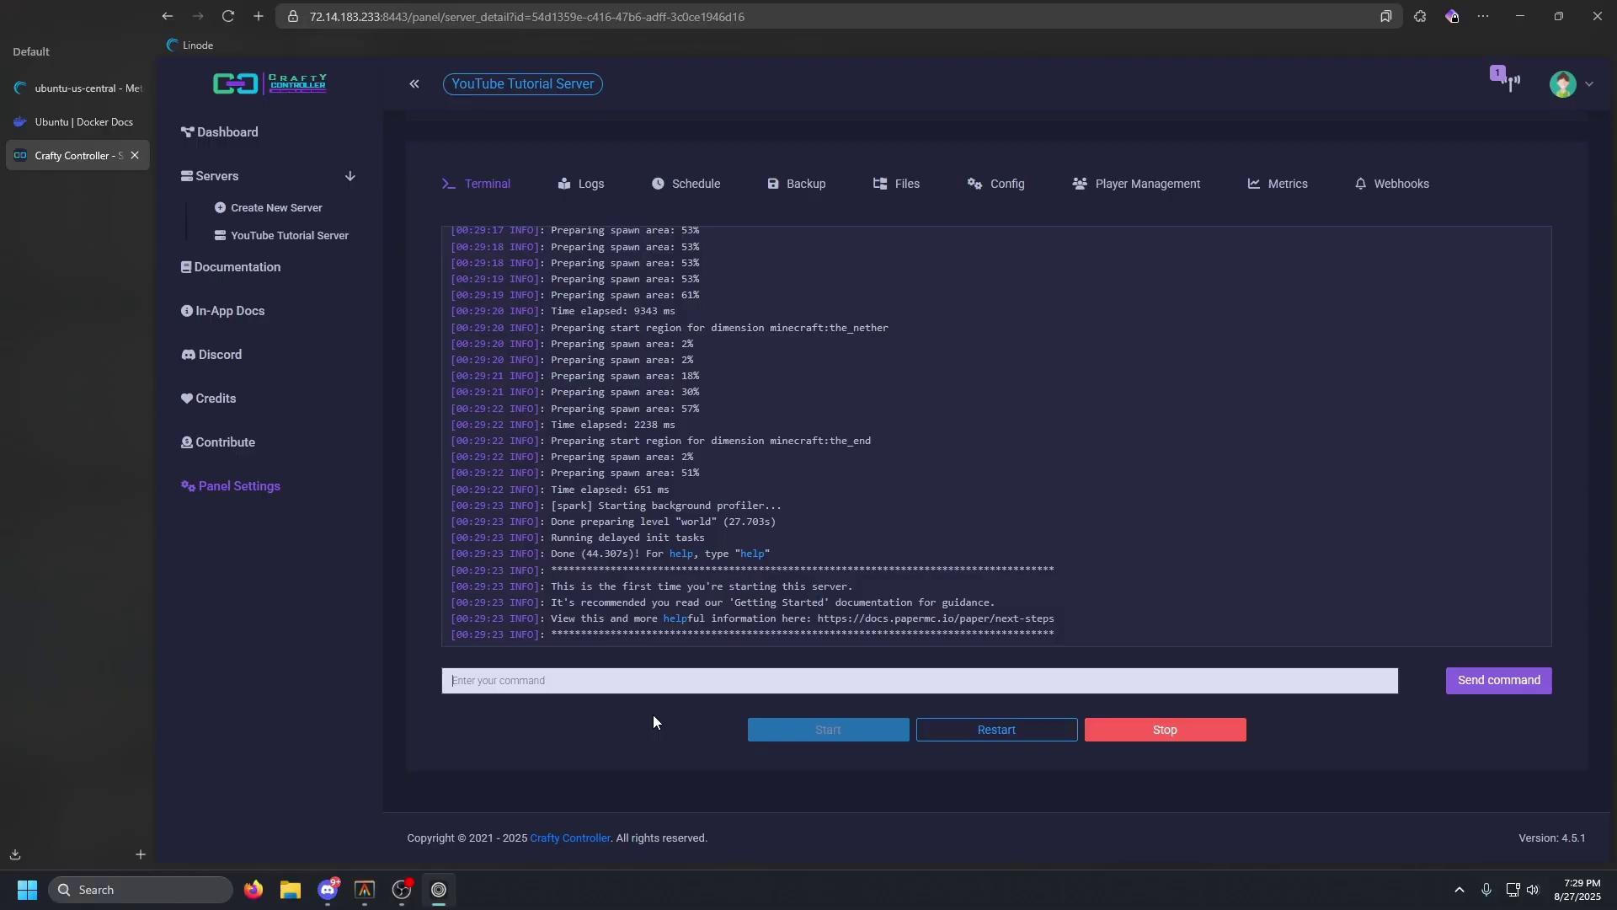
{"action": "left_click", "coordinate": [365, 890]}
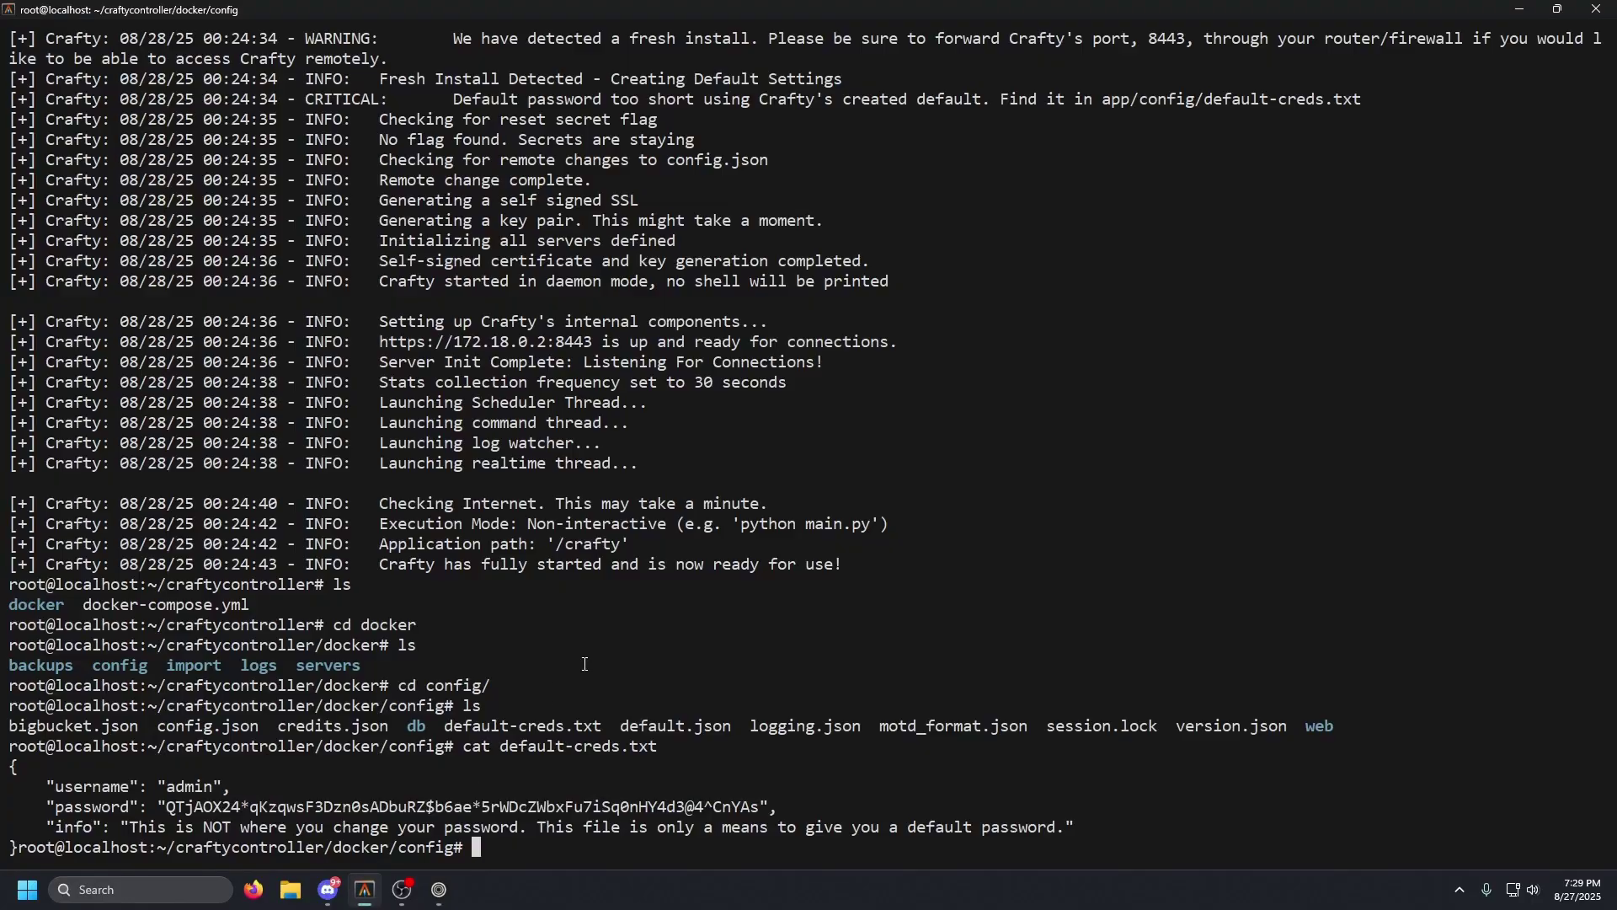
- Run ip a in the terminal and select the public address 72.14.183.233
{"action": "type", "text": "ip a"}
{"action": "key", "text": "Return"}
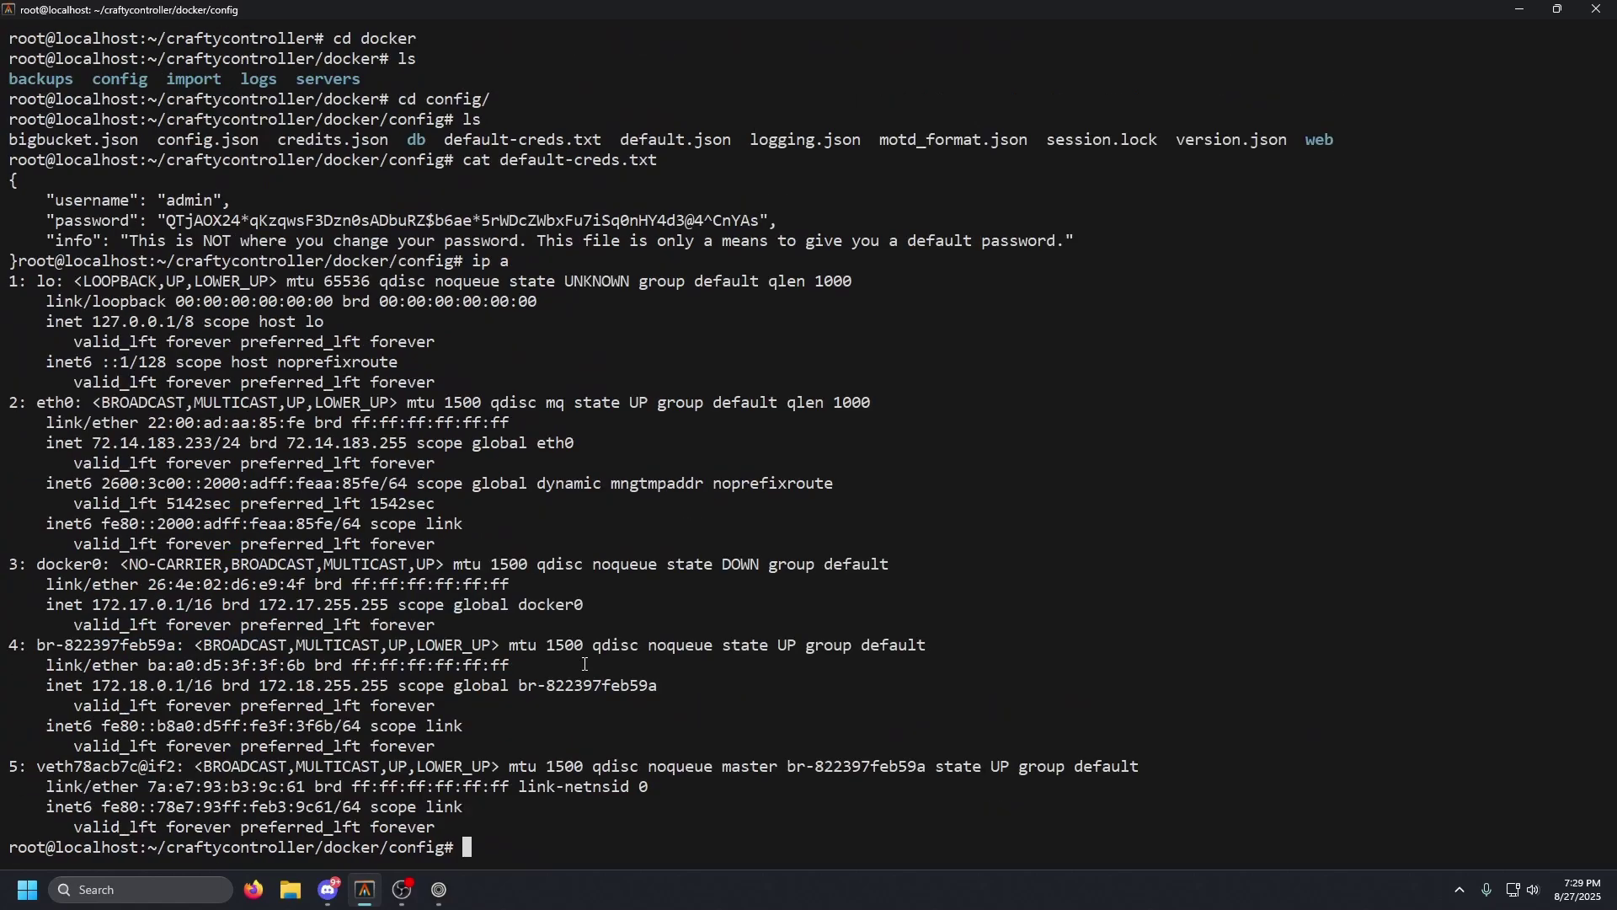
{"action": "left_click_drag", "start_coordinate": [94, 446], "coordinate": [213, 445]}
{"action": "key", "text": "ctrl+c"}
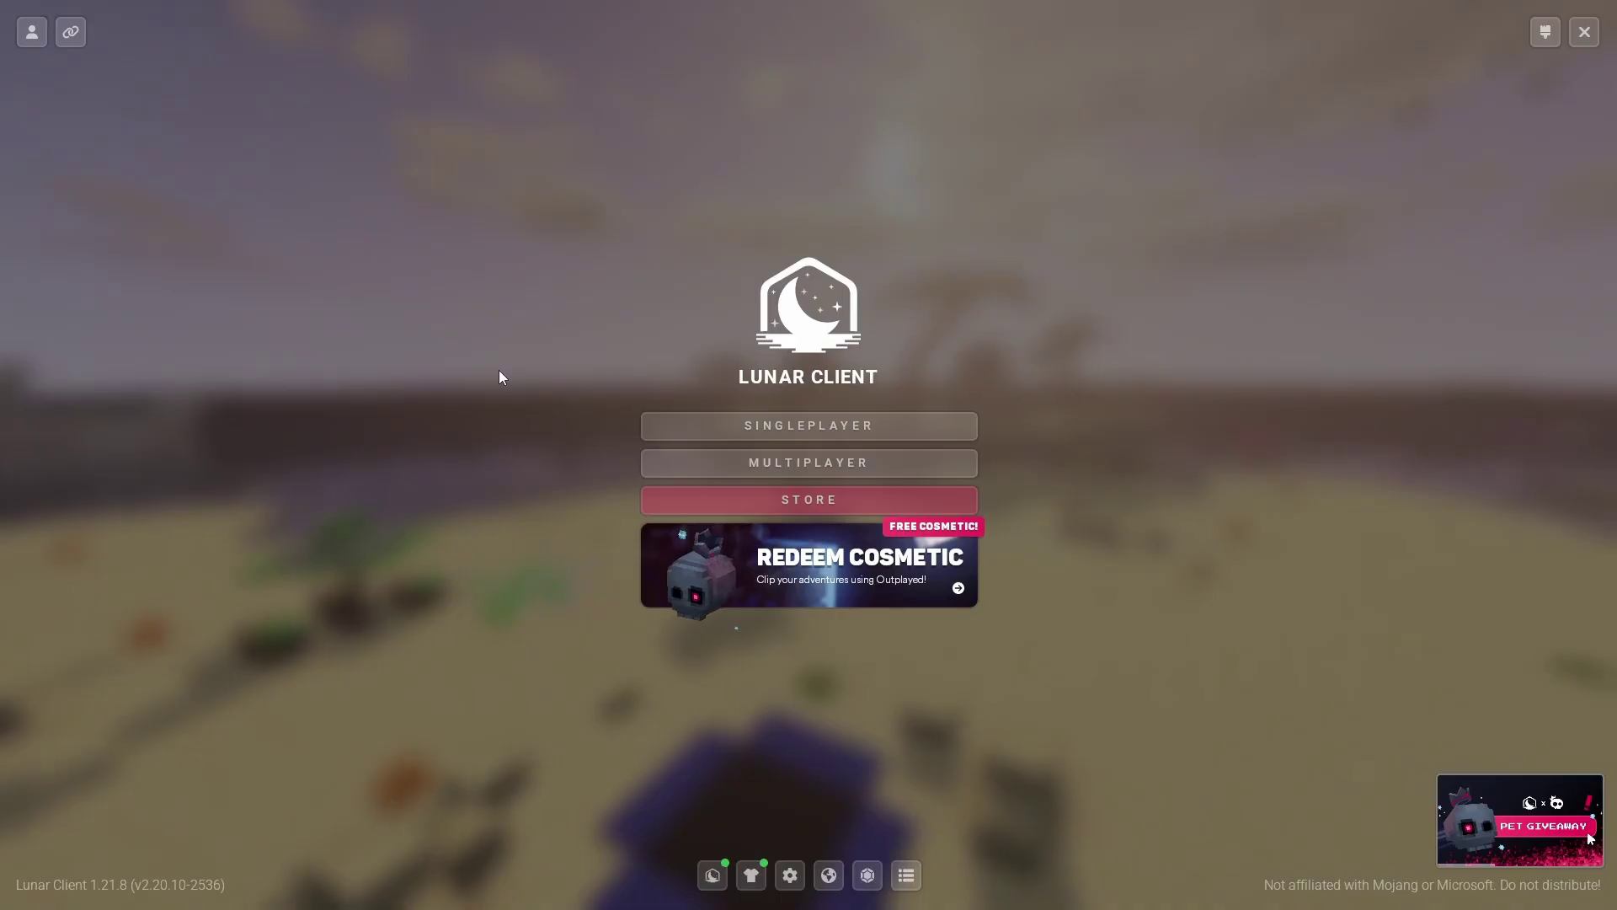
- Add a multiplayer entry for 72.14.183.233 in Lunar Client and join that server
{"action": "left_click", "coordinate": [747, 465]}
{"action": "left_click", "coordinate": [1036, 759]}
{"action": "left_click", "coordinate": [624, 401]}
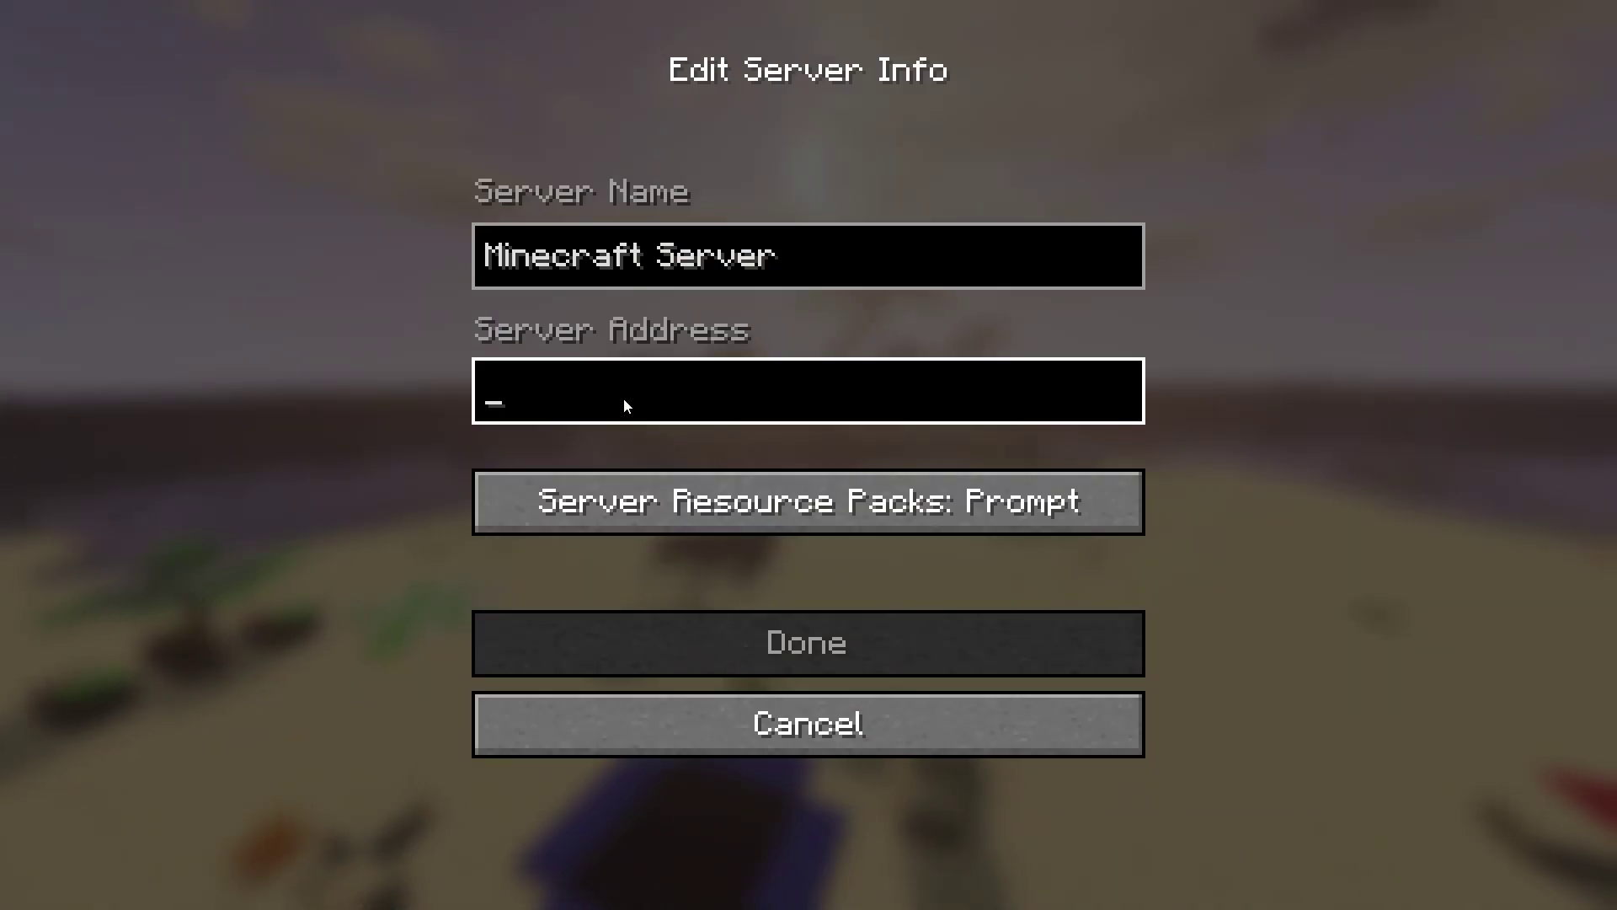
{"action": "key", "text": "ctrl+v"}
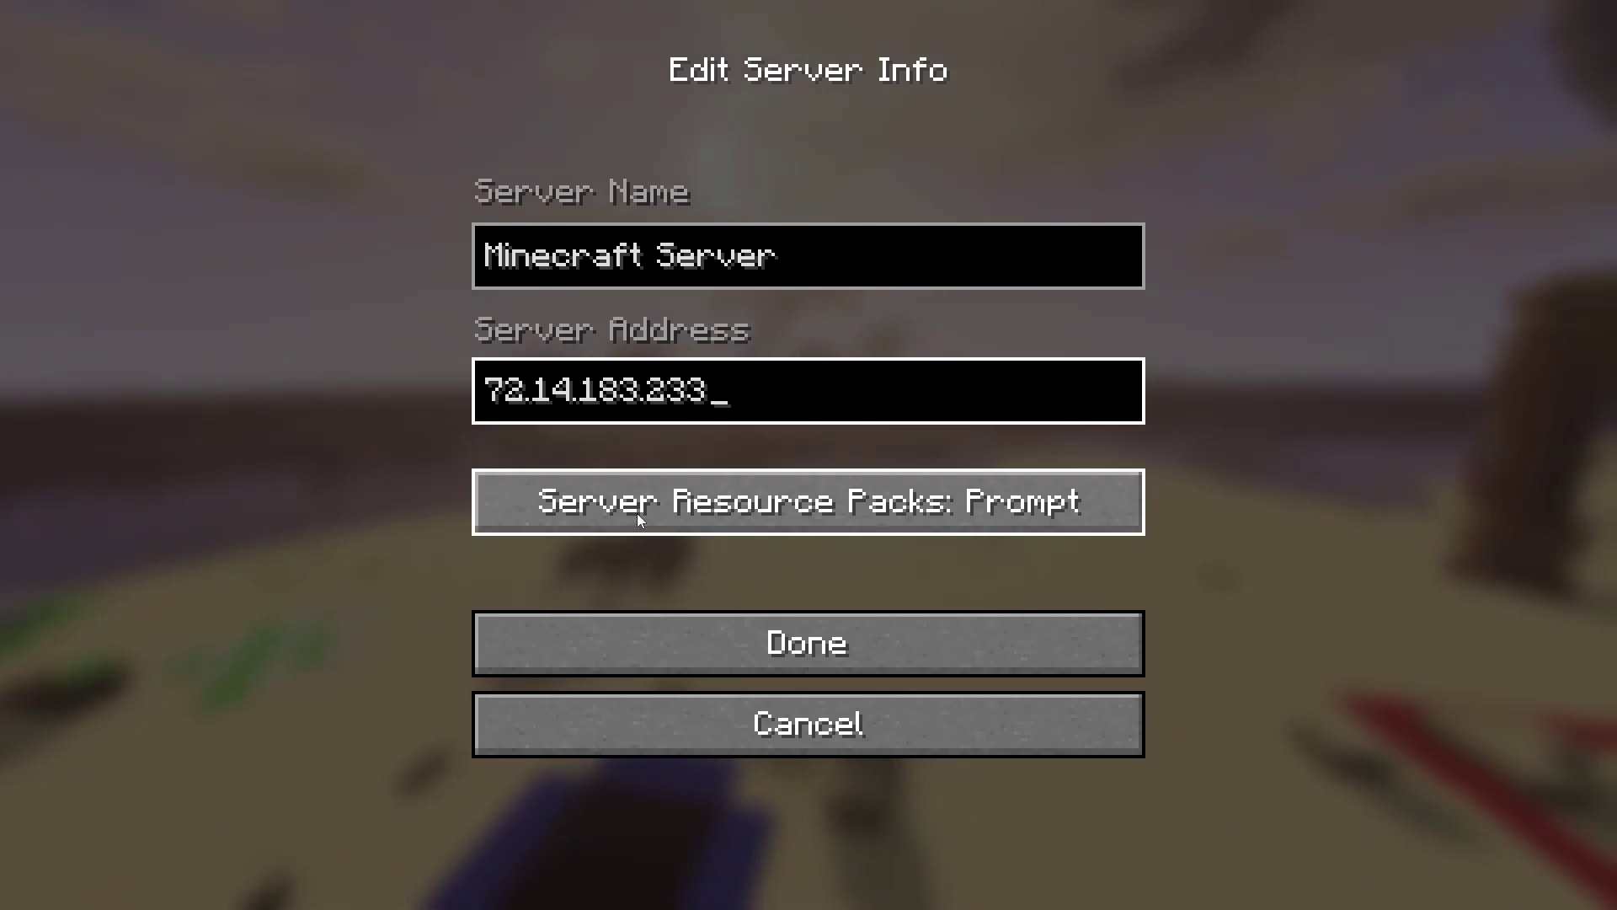
{"action": "left_click", "coordinate": [635, 623]}
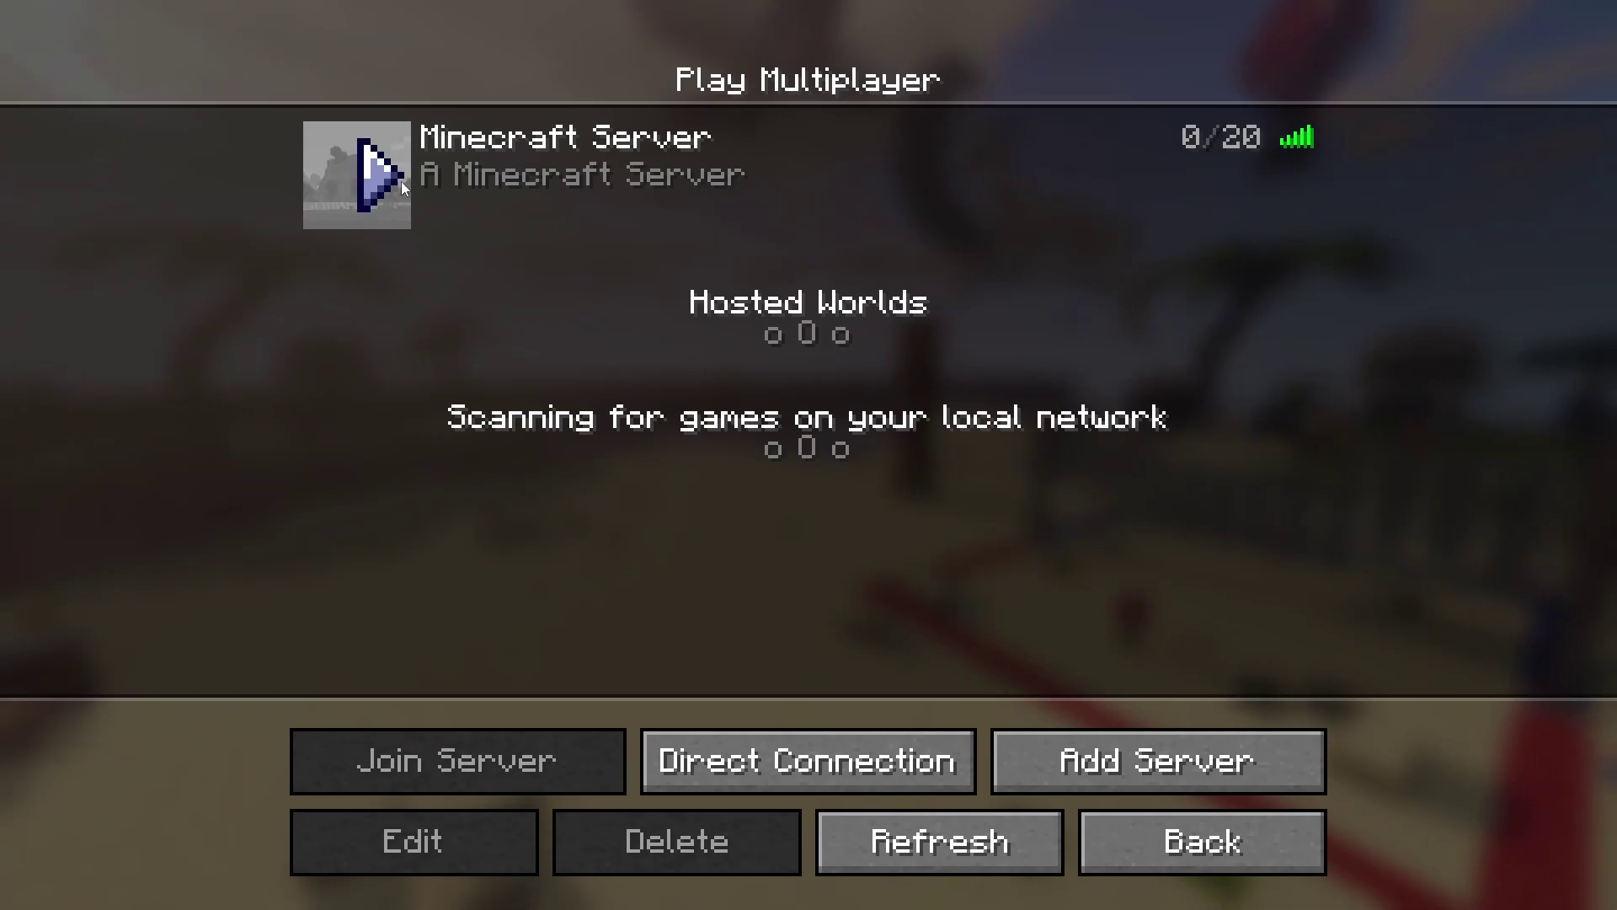
{"action": "left_click", "coordinate": [355, 171]}
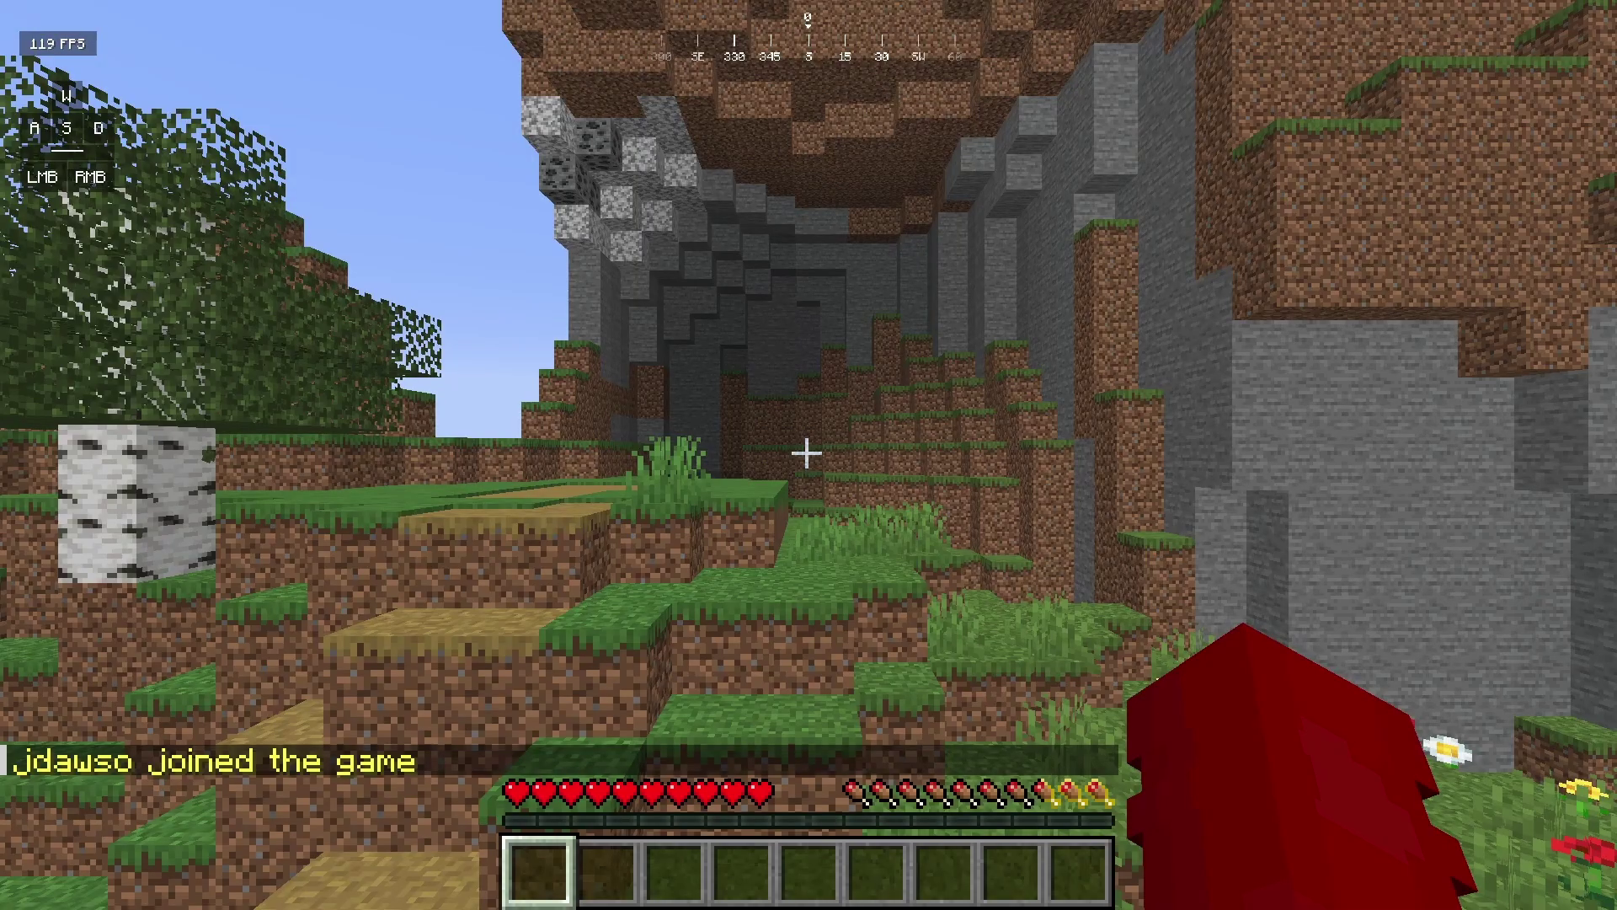
{"action": "key", "text": "w"}
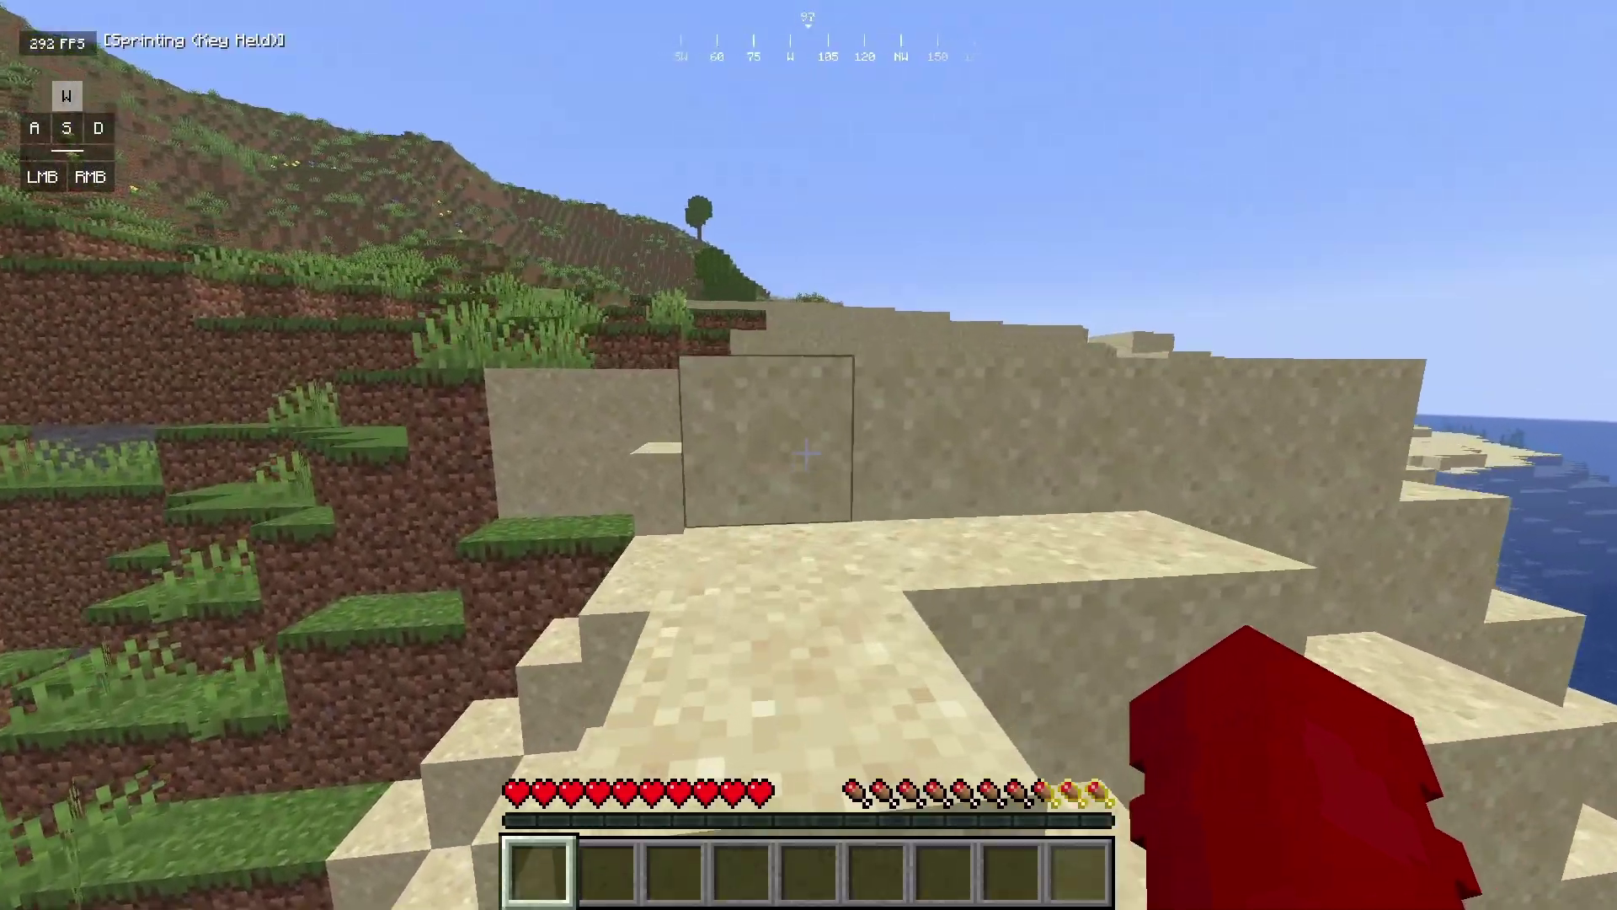
- Walk along the coastline, then pause the game and leave fullscreen
{"action": "key", "text": "a"}
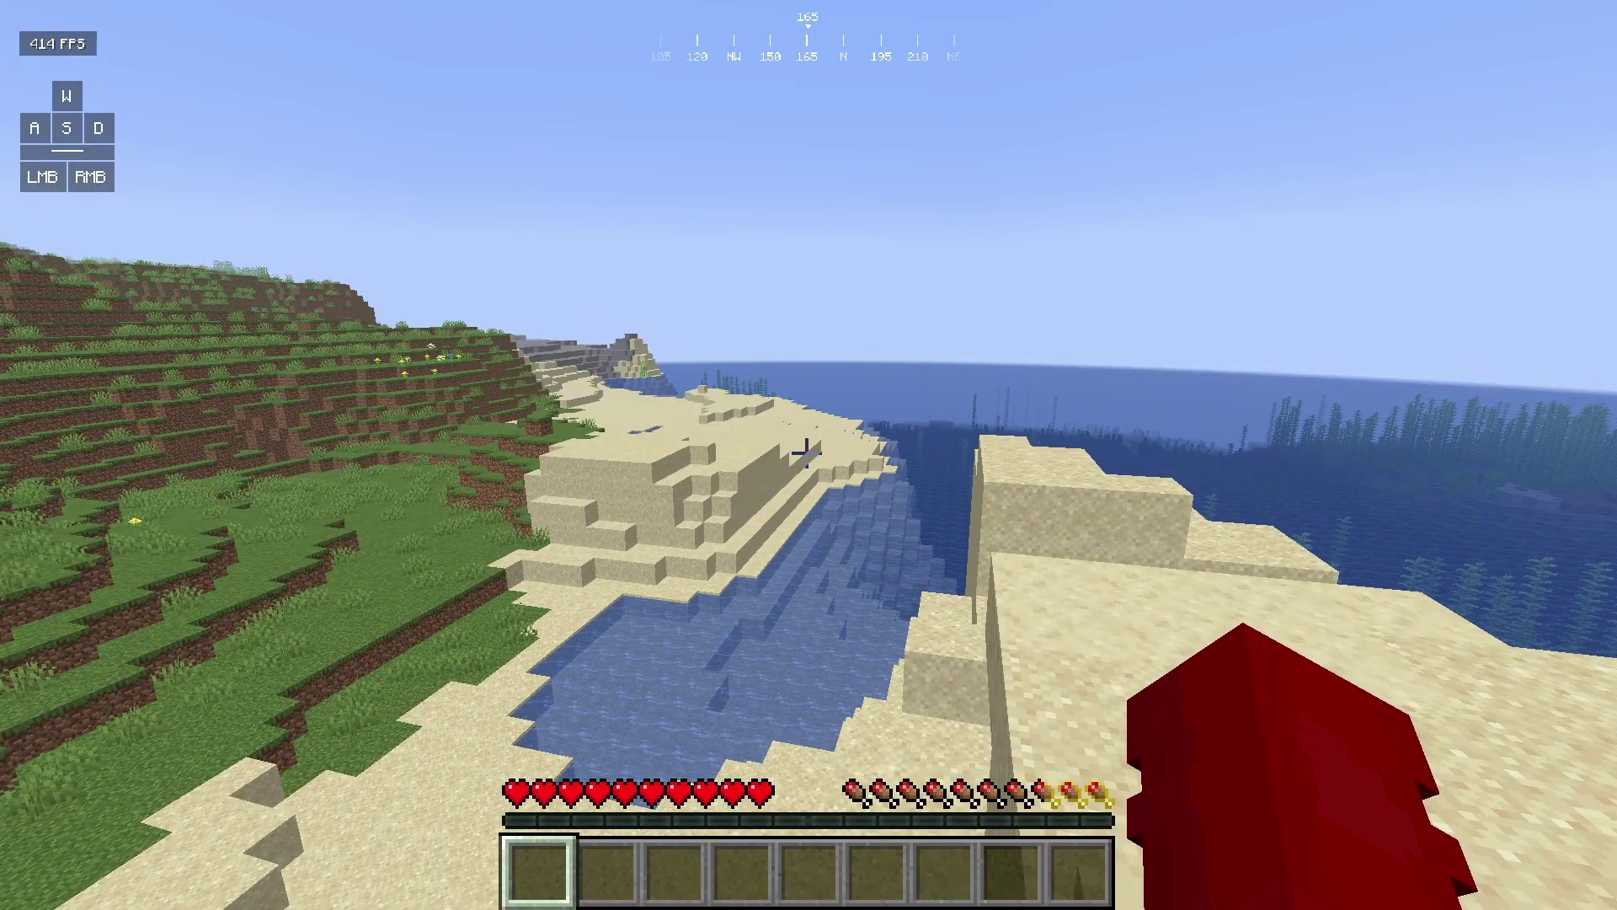
{"action": "key", "text": "Escape"}
{"action": "key", "text": "F11"}
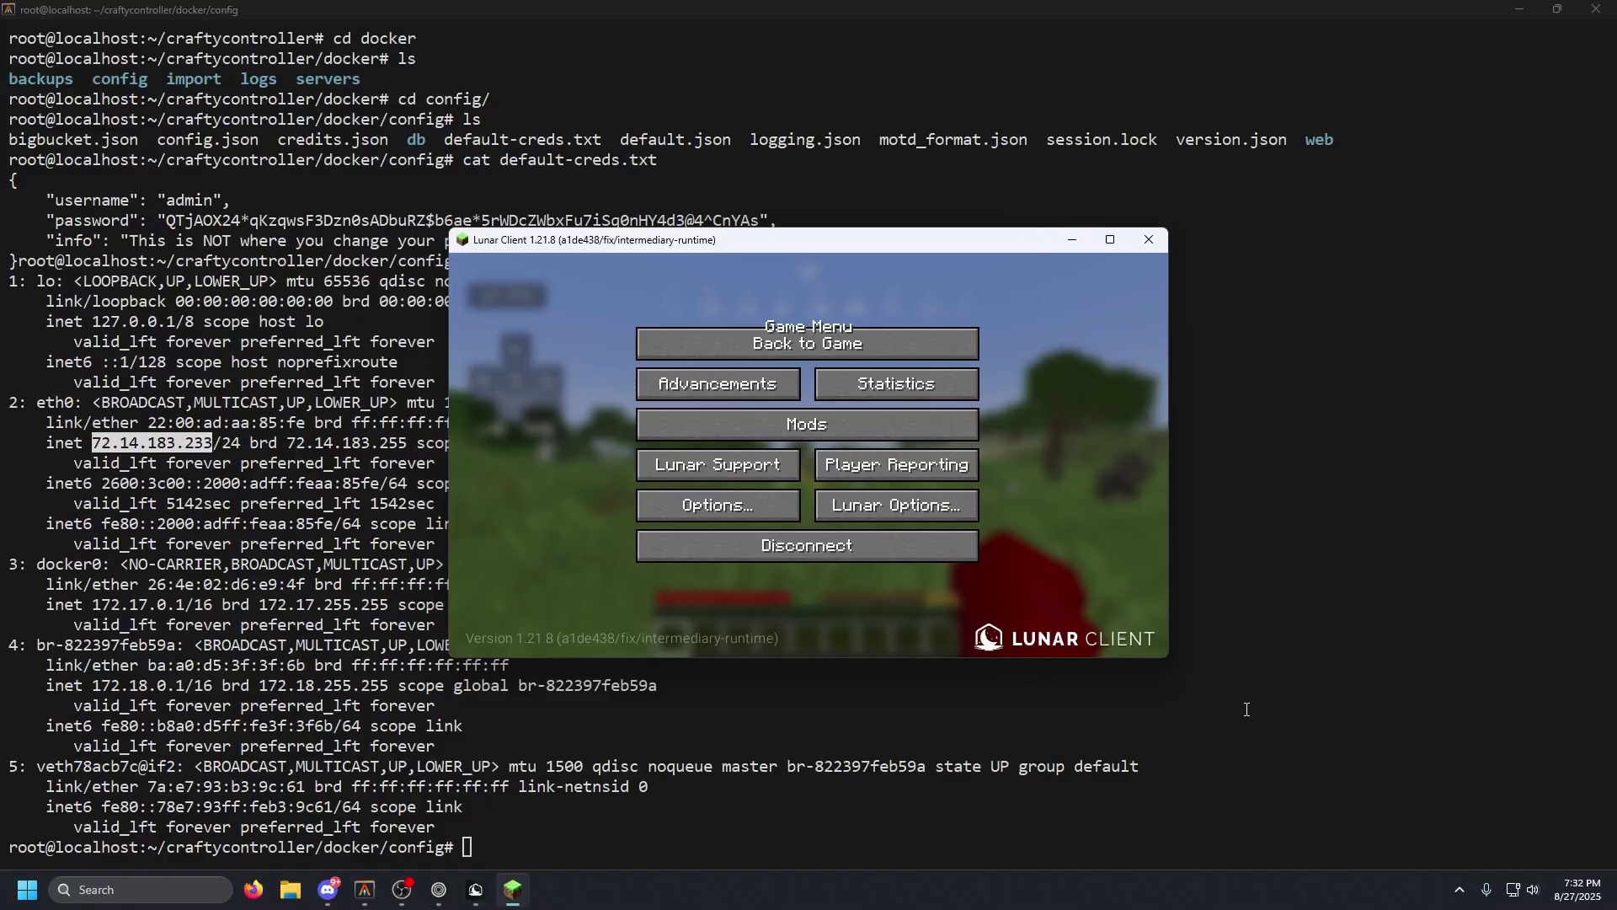
- Check the Crafty dashboard showing YouTube Tutorial Server online with 1 of 20 players
{"action": "left_click", "coordinate": [439, 889]}
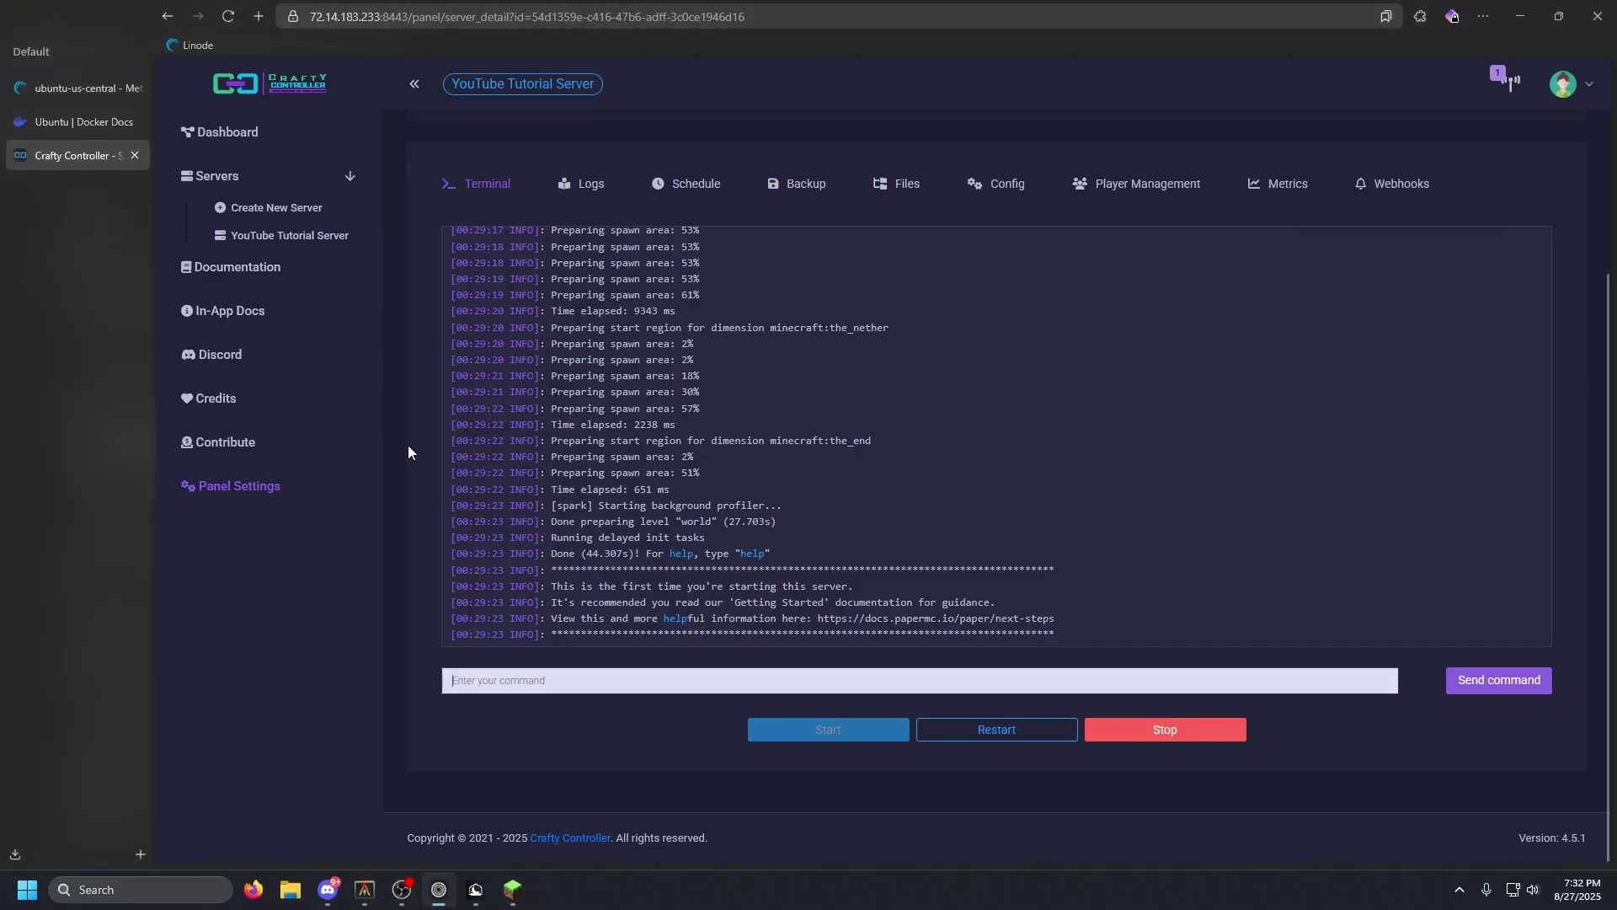
{"action": "left_click", "coordinate": [318, 177]}
{"action": "left_click", "coordinate": [189, 176]}
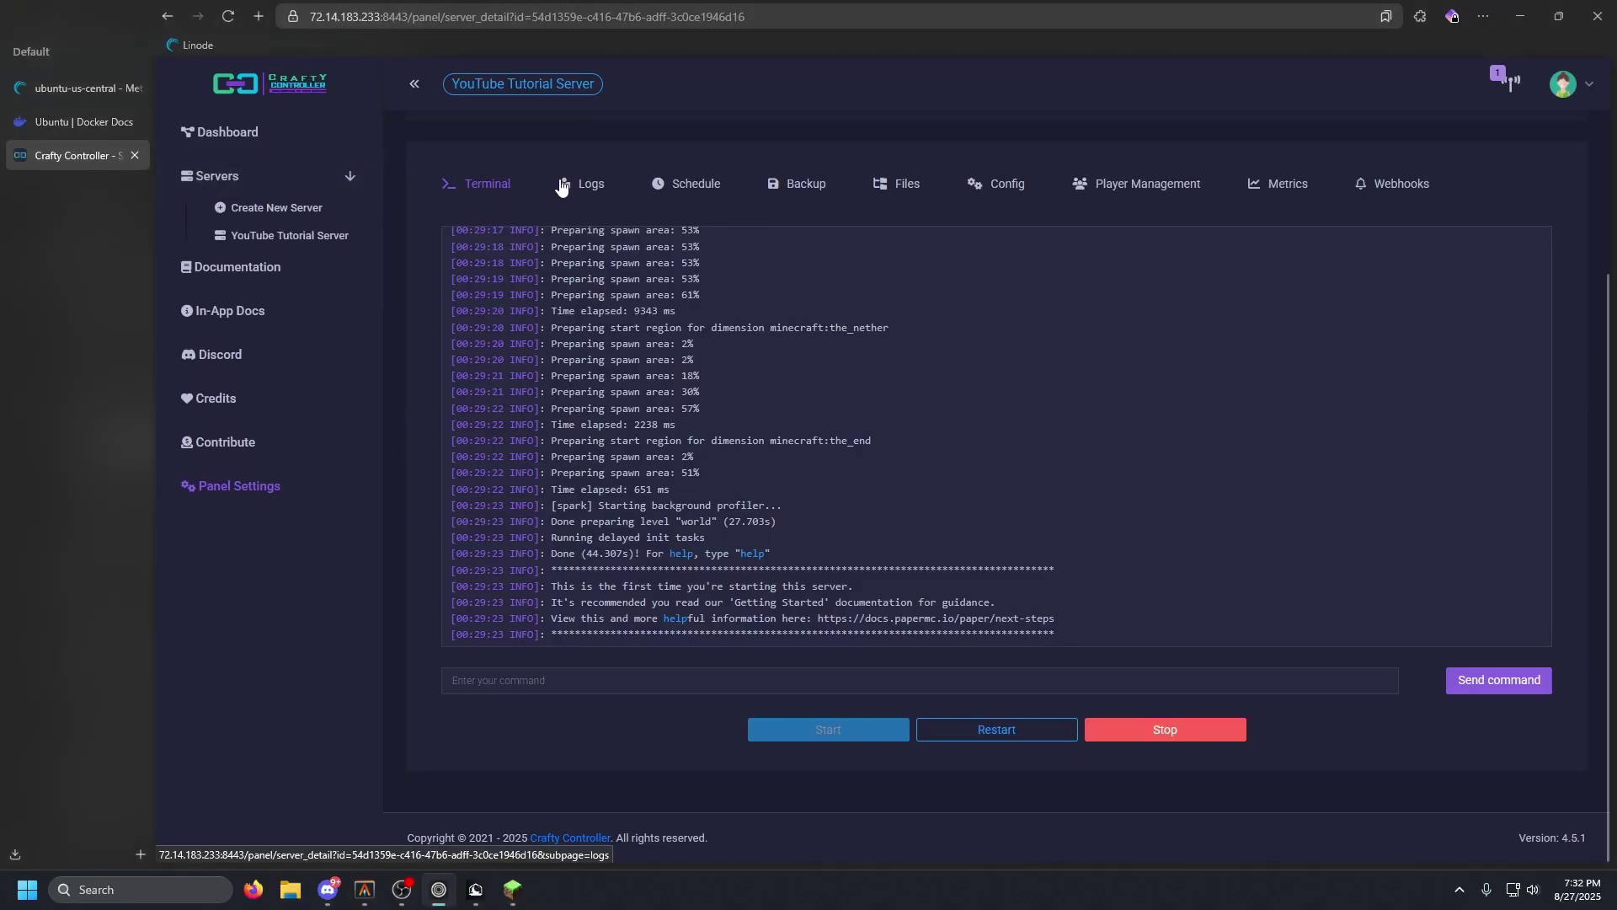
{"action": "left_click", "coordinate": [232, 139]}
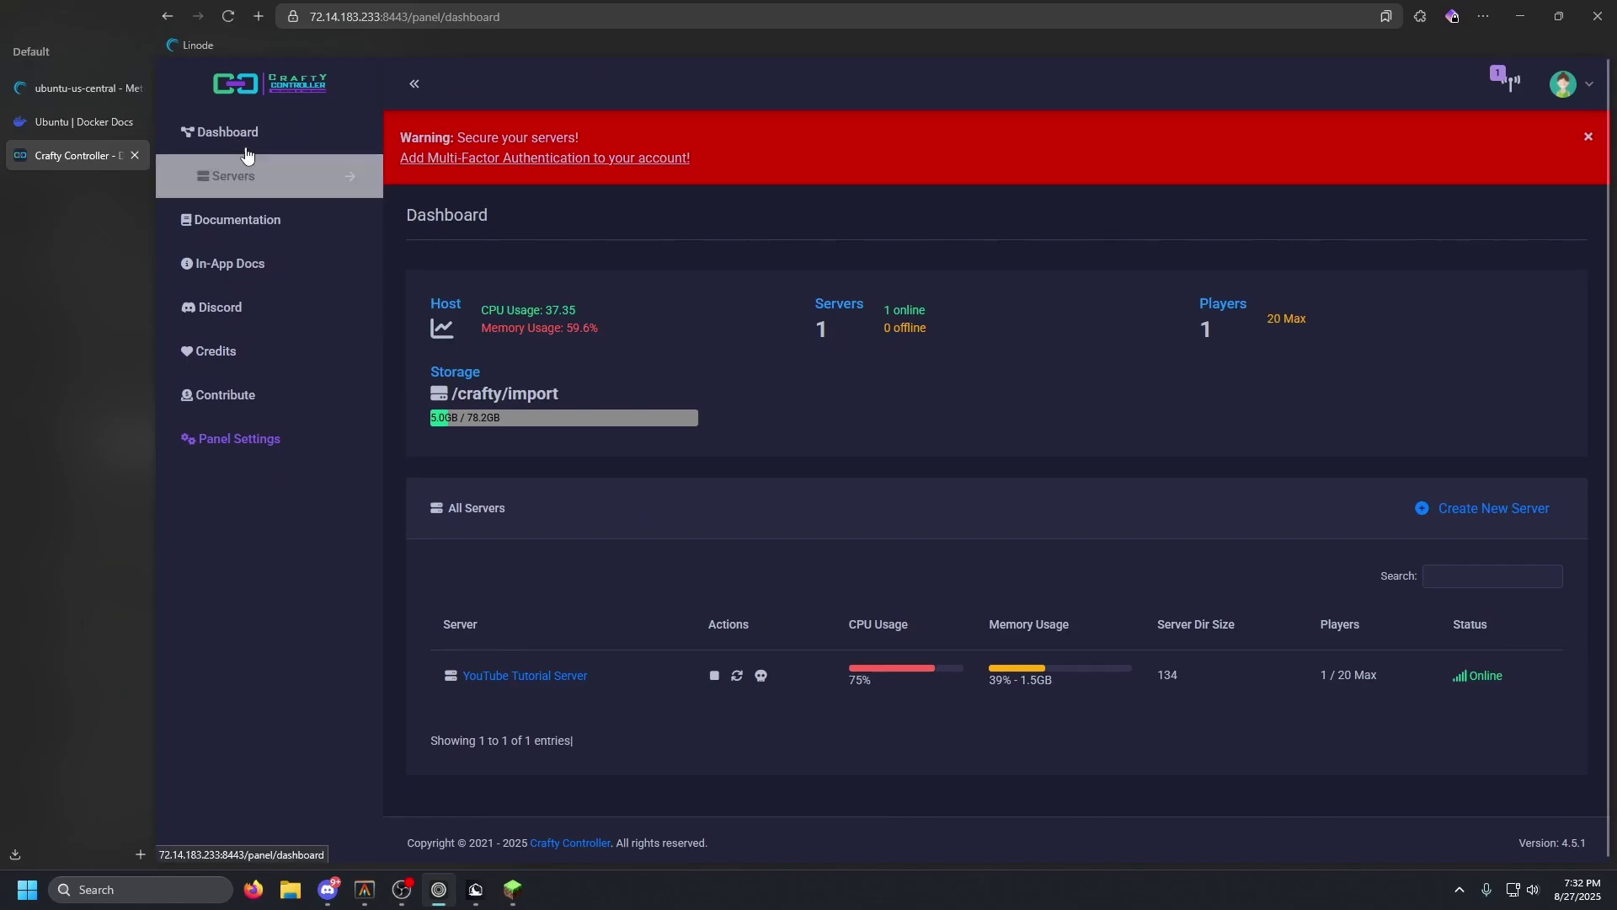
{"action": "scroll", "coordinate": [564, 492], "scroll_direction": "down", "scroll_amount": 1}
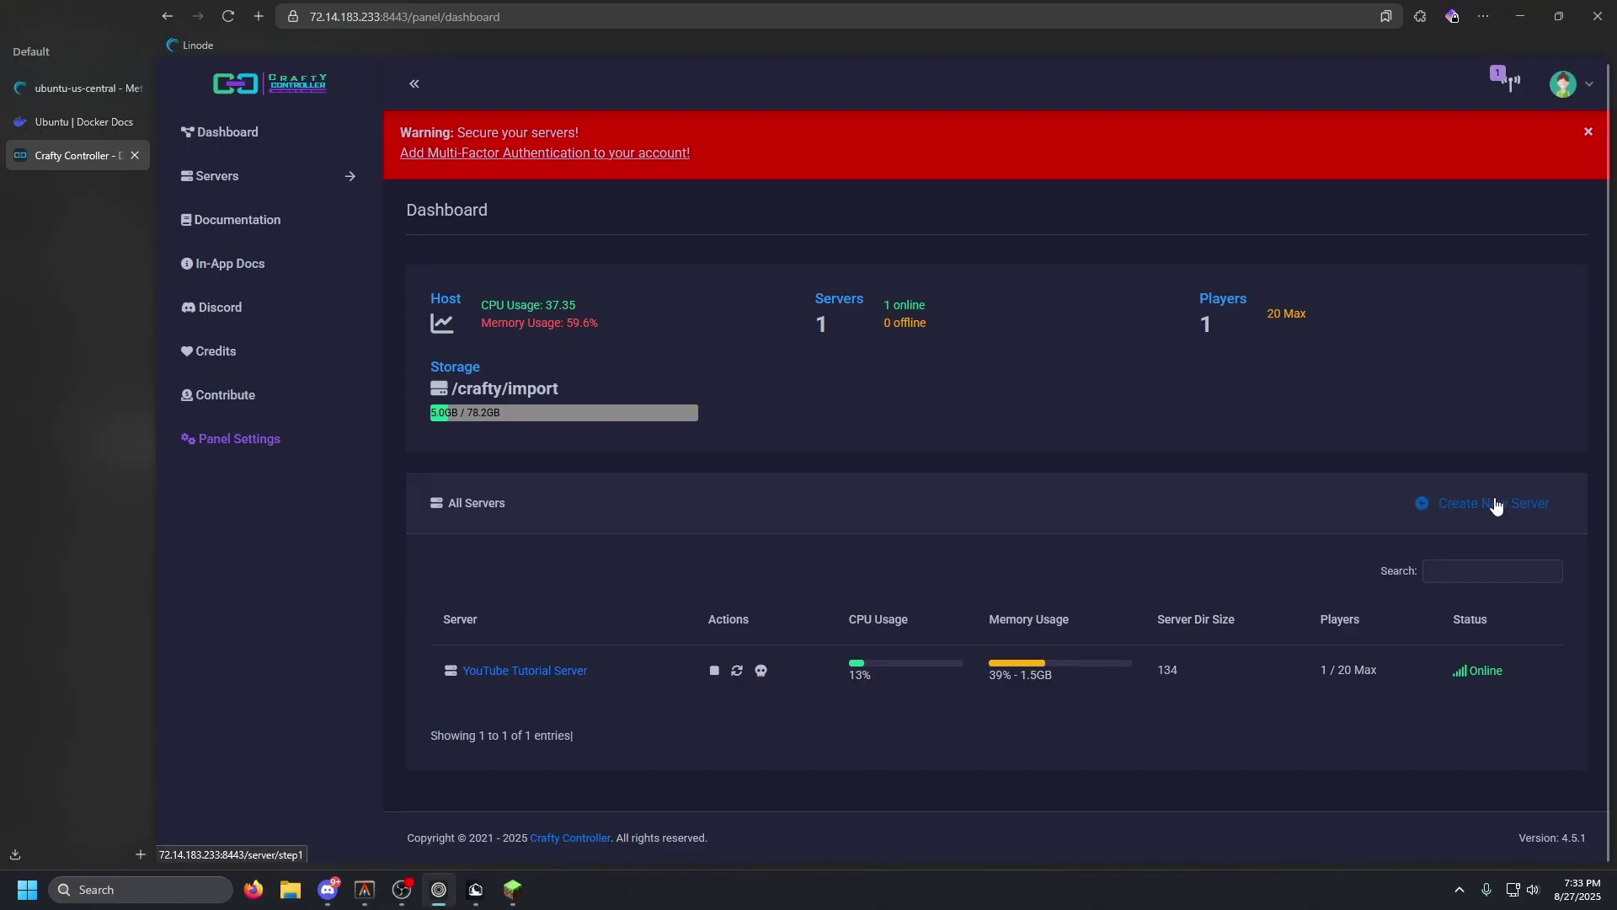
{"action": "left_click", "coordinate": [1502, 508]}
- Choose Minecraft servers with paper software for a second server
{"action": "left_click", "coordinate": [640, 394]}
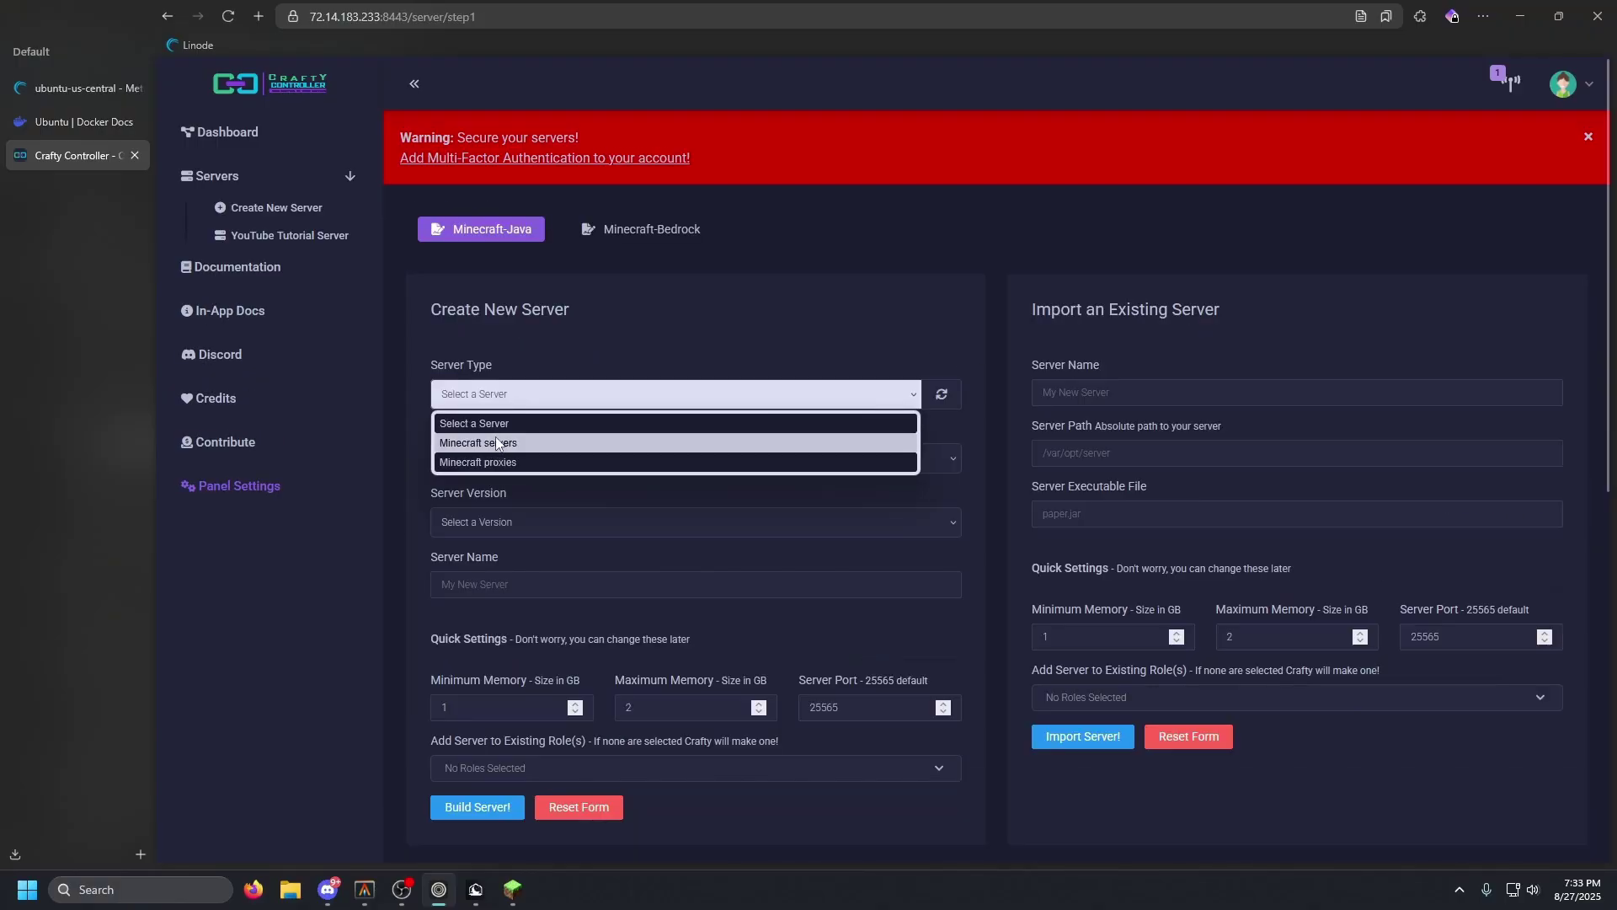
{"action": "left_click", "coordinate": [506, 441]}
{"action": "left_click", "coordinate": [500, 458]}
{"action": "left_click", "coordinate": [488, 507]}
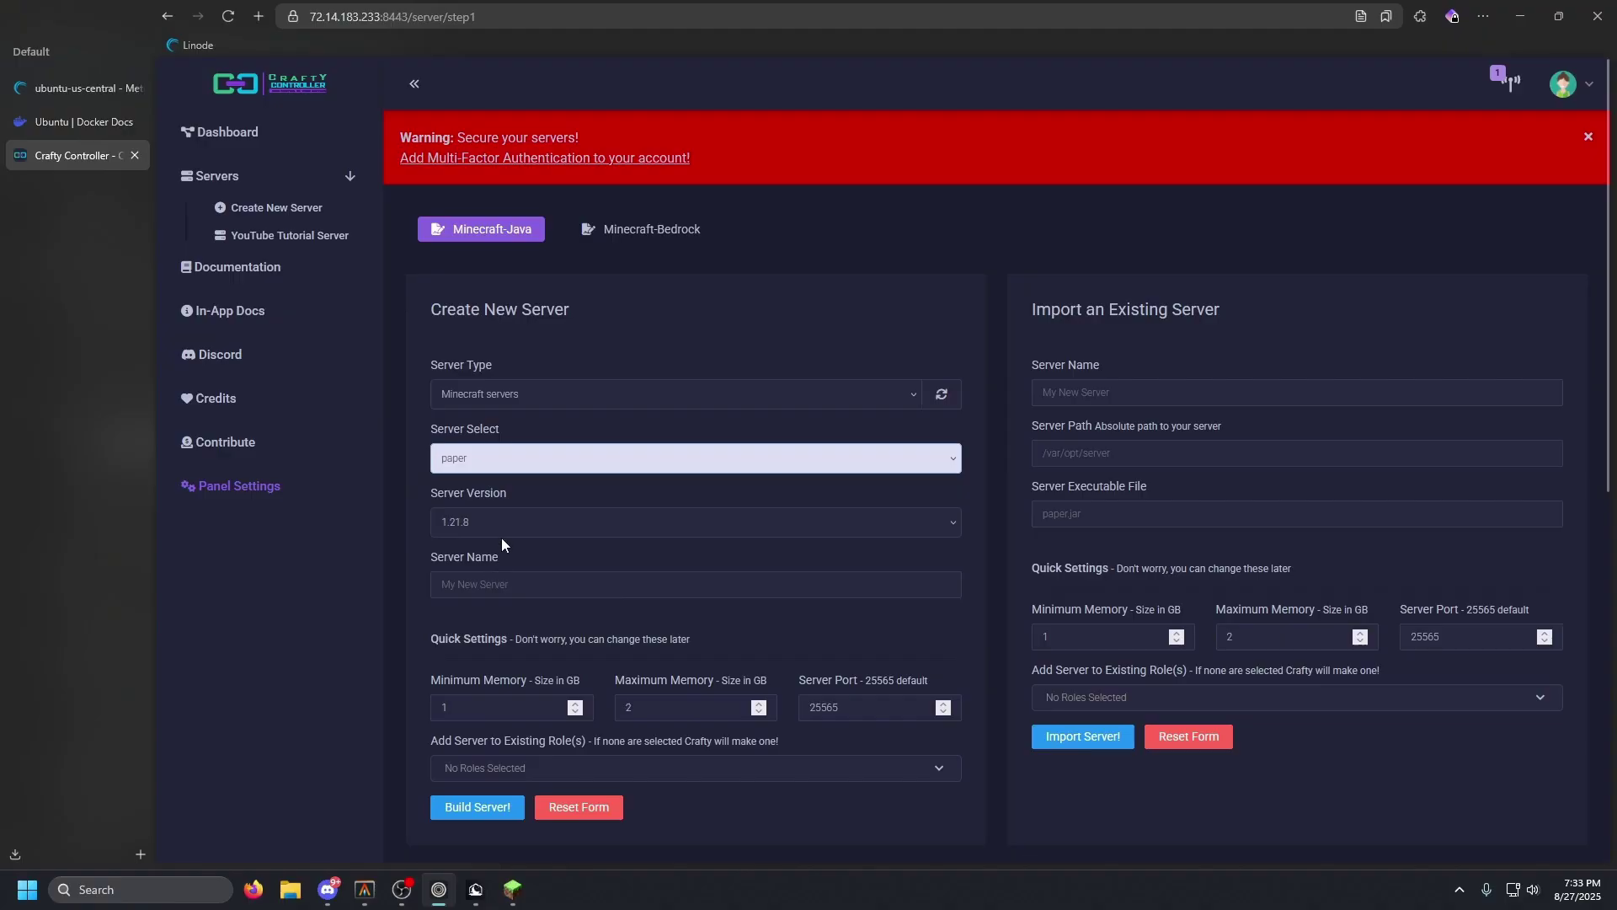
{"action": "scroll", "coordinate": [509, 543], "scroll_direction": "down", "scroll_amount": 1}
- Name it '2nd Server', build it, and start it from the dashboard
{"action": "left_click", "coordinate": [512, 498]}
{"action": "type", "text": "2nd Serv"}
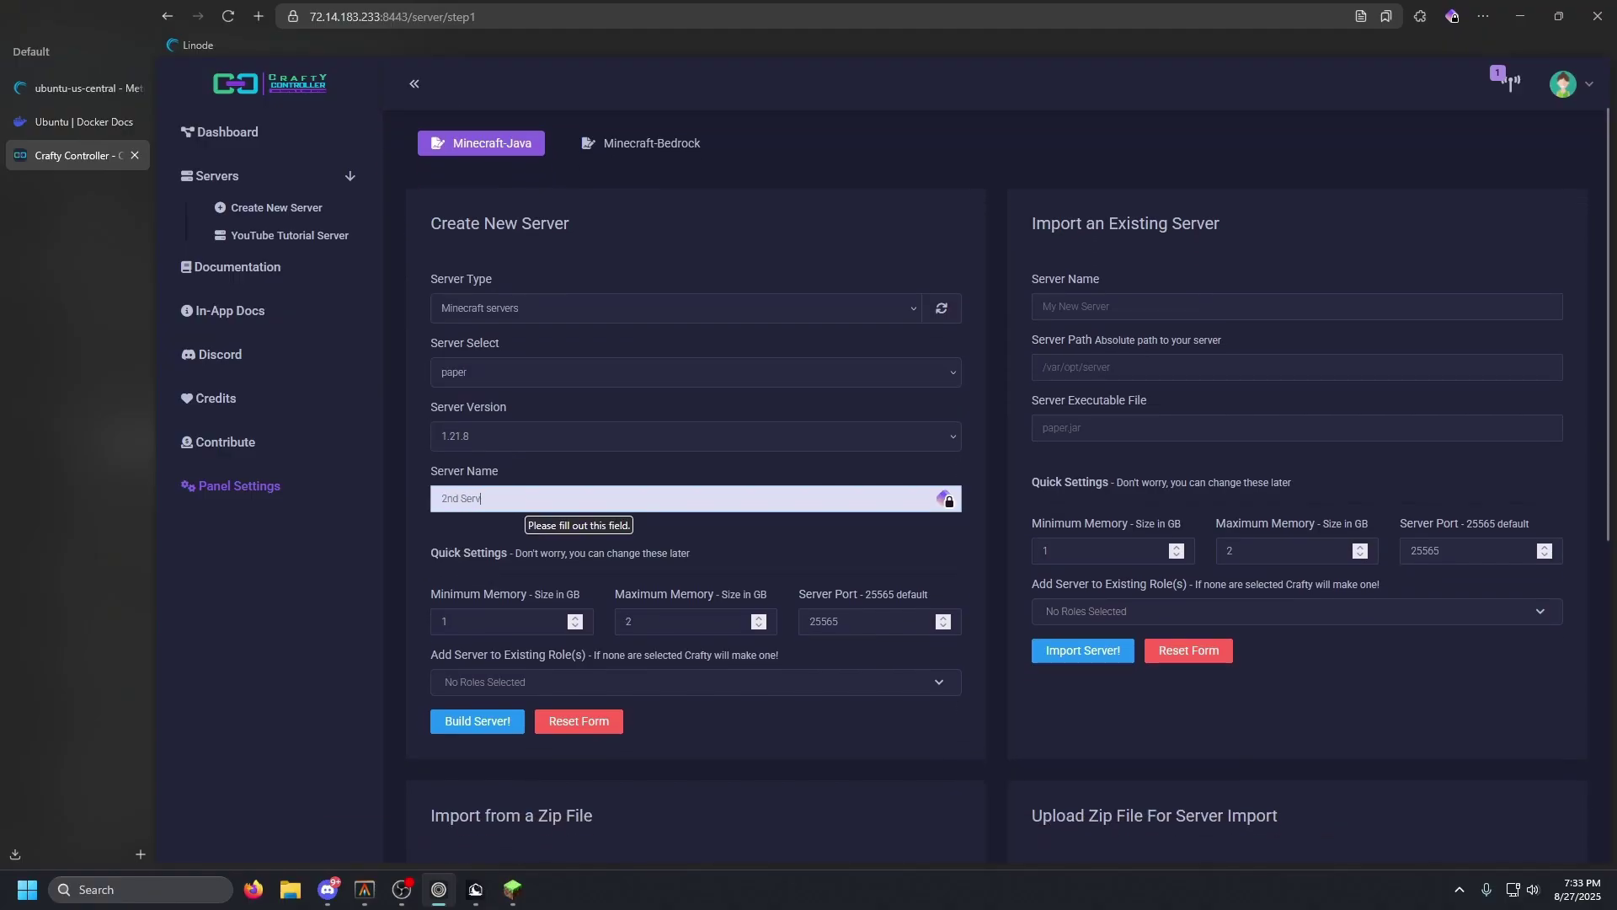
{"action": "left_click", "coordinate": [439, 720]}
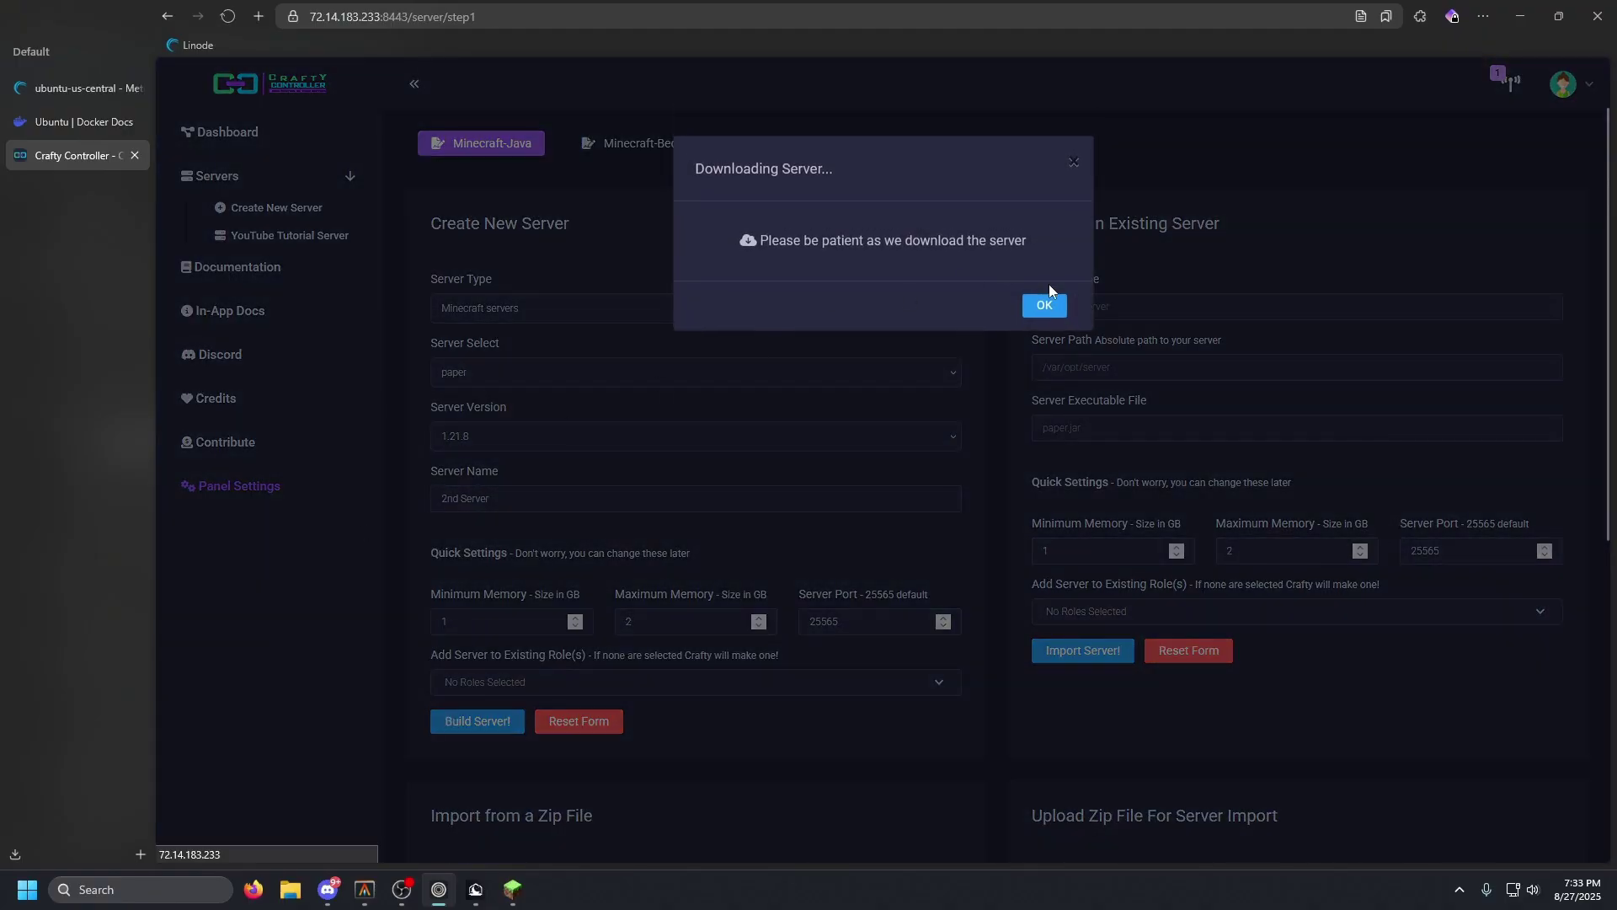
{"action": "left_click", "coordinate": [1039, 304]}
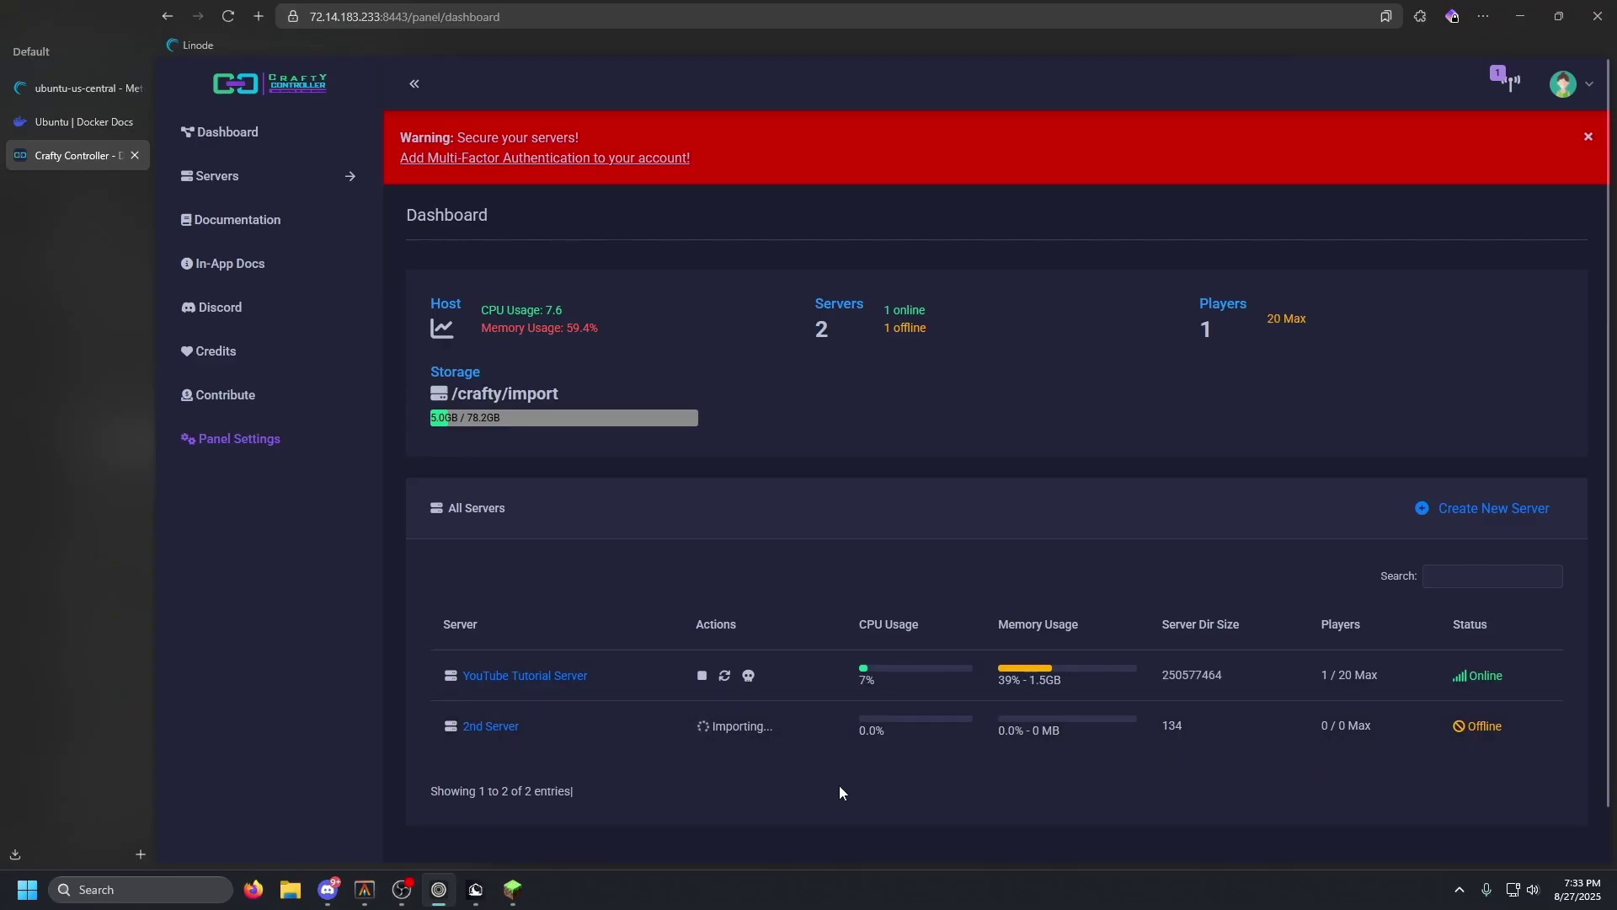
{"action": "left_click", "coordinate": [708, 726]}
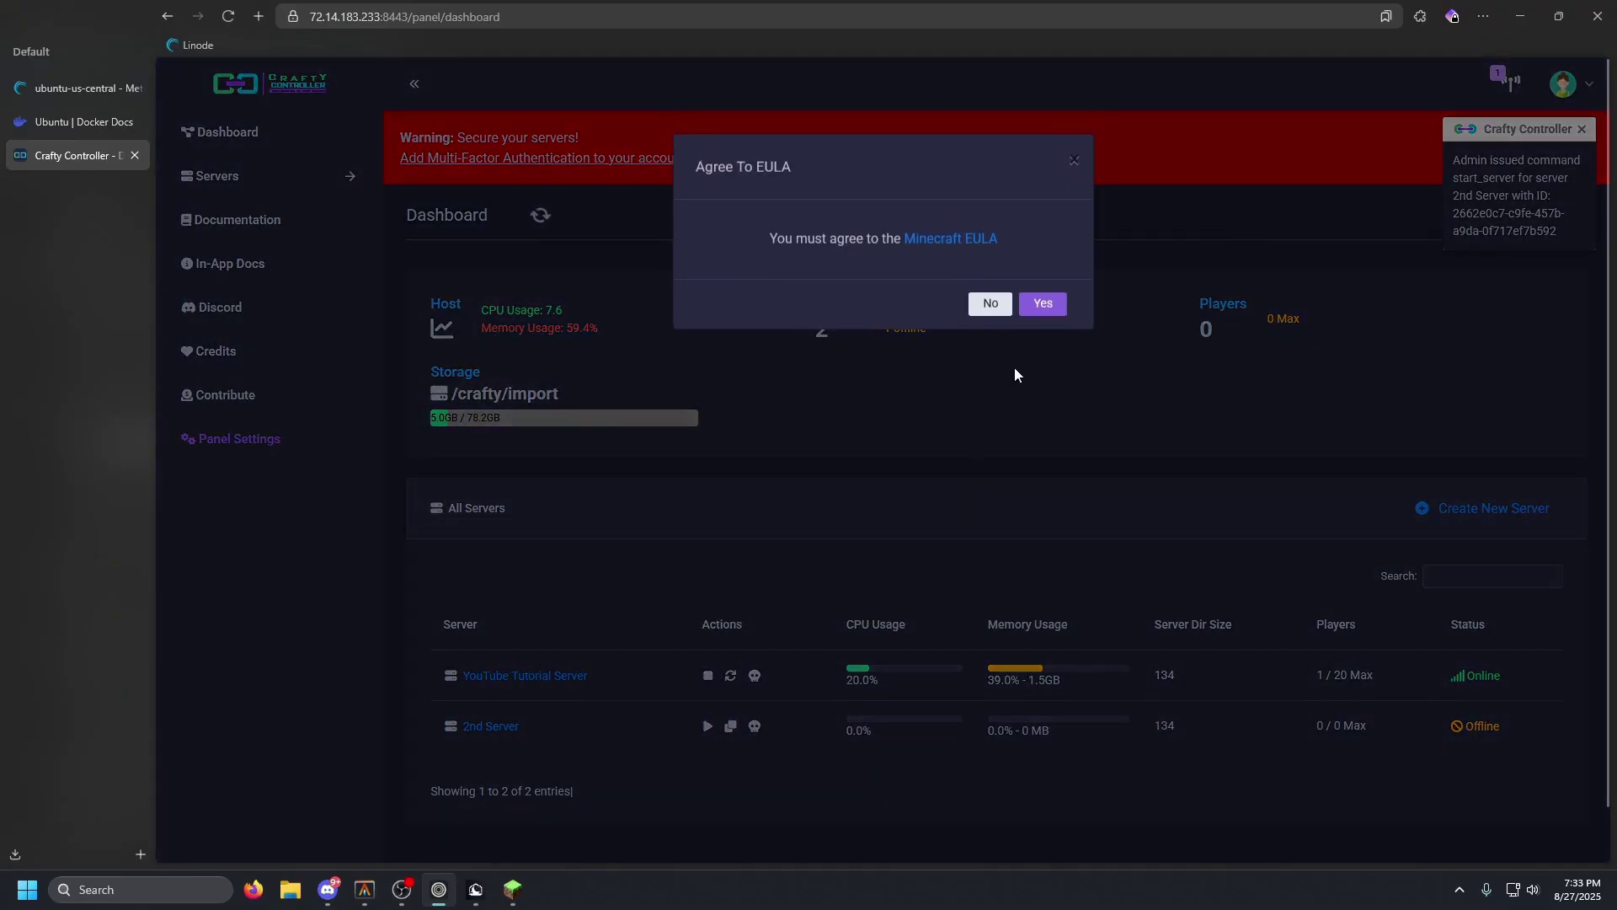
- Change 2nd Server's port to 25566 in its Config settings and save
{"action": "left_click", "coordinate": [1040, 304]}
{"action": "left_click", "coordinate": [497, 726]}
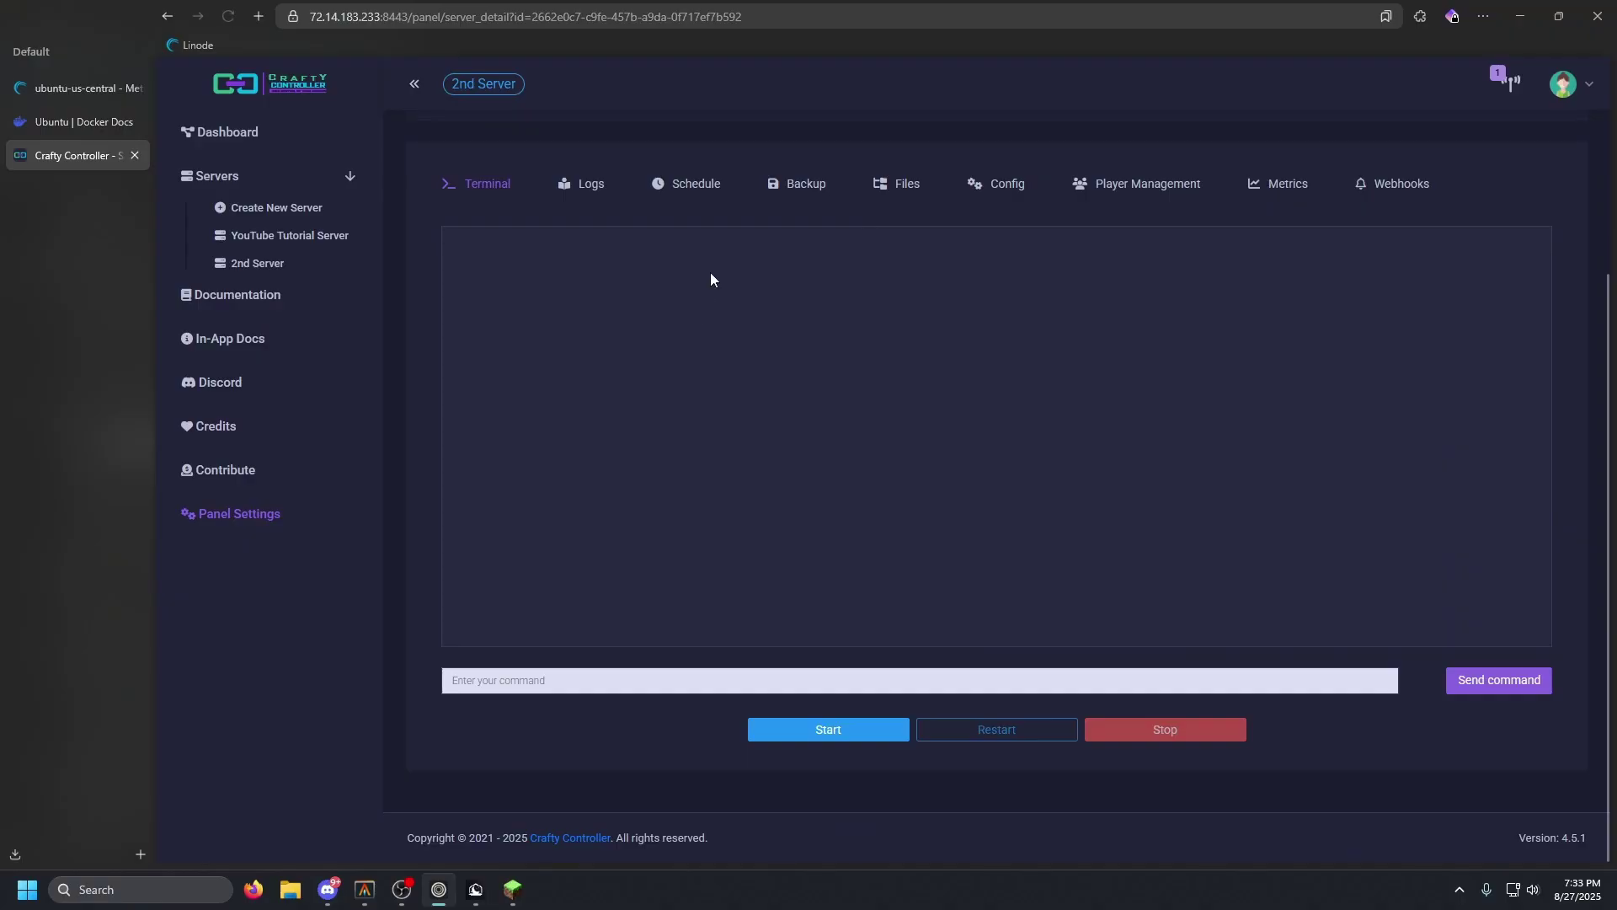
{"action": "left_click", "coordinate": [1007, 184]}
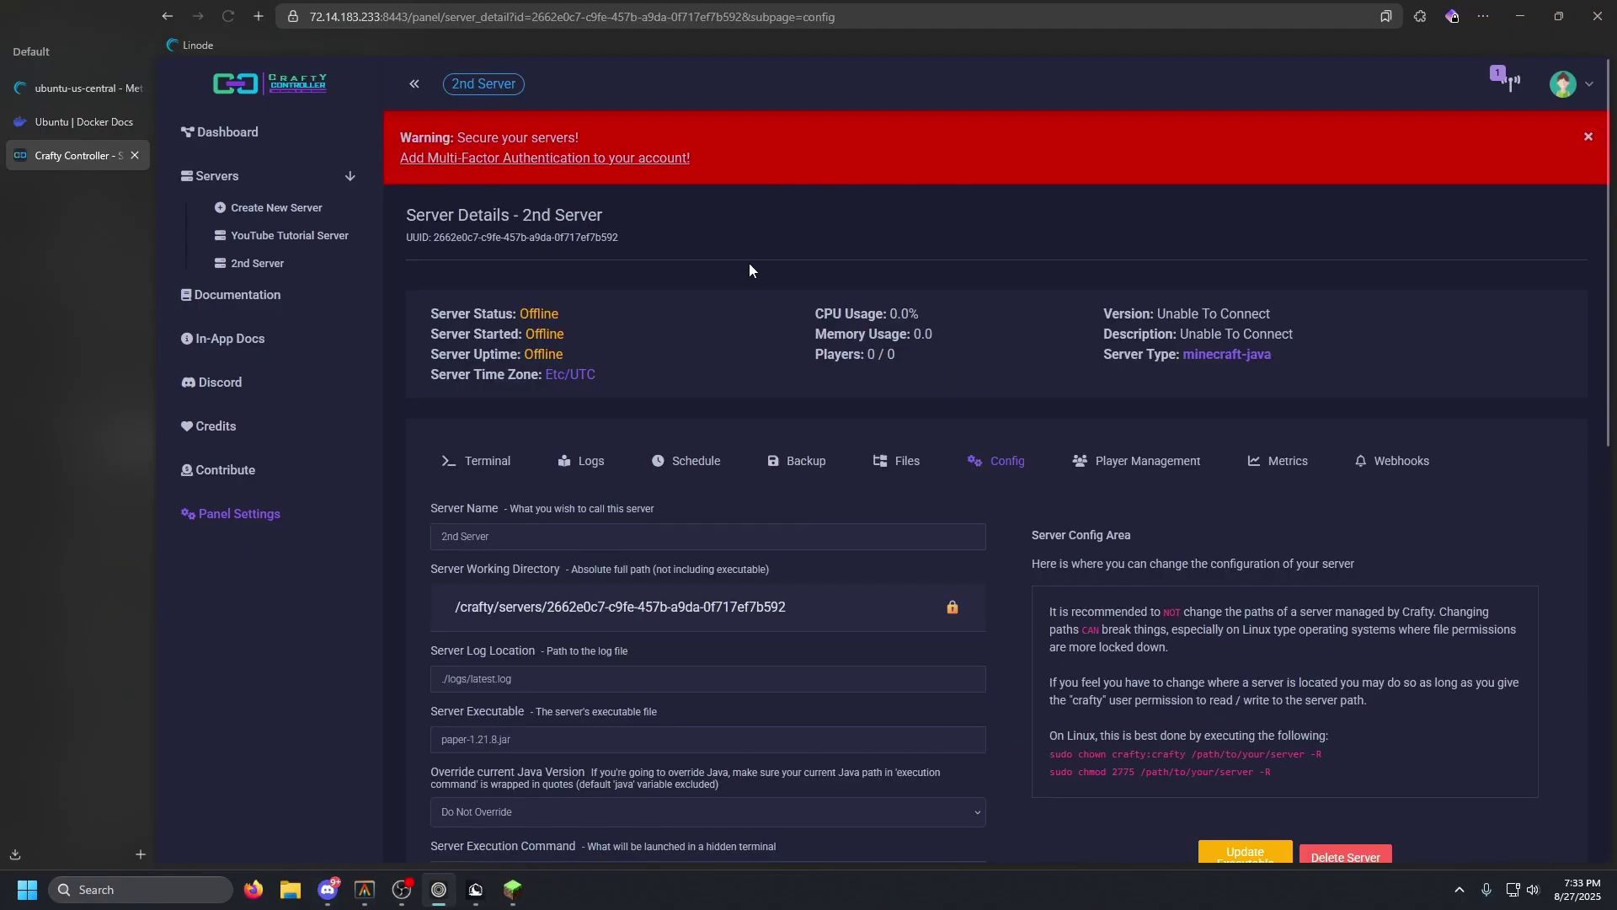
{"action": "scroll", "coordinate": [756, 286], "scroll_direction": "down", "scroll_amount": 5}
{"action": "scroll", "coordinate": [756, 290], "scroll_direction": "down", "scroll_amount": 2}
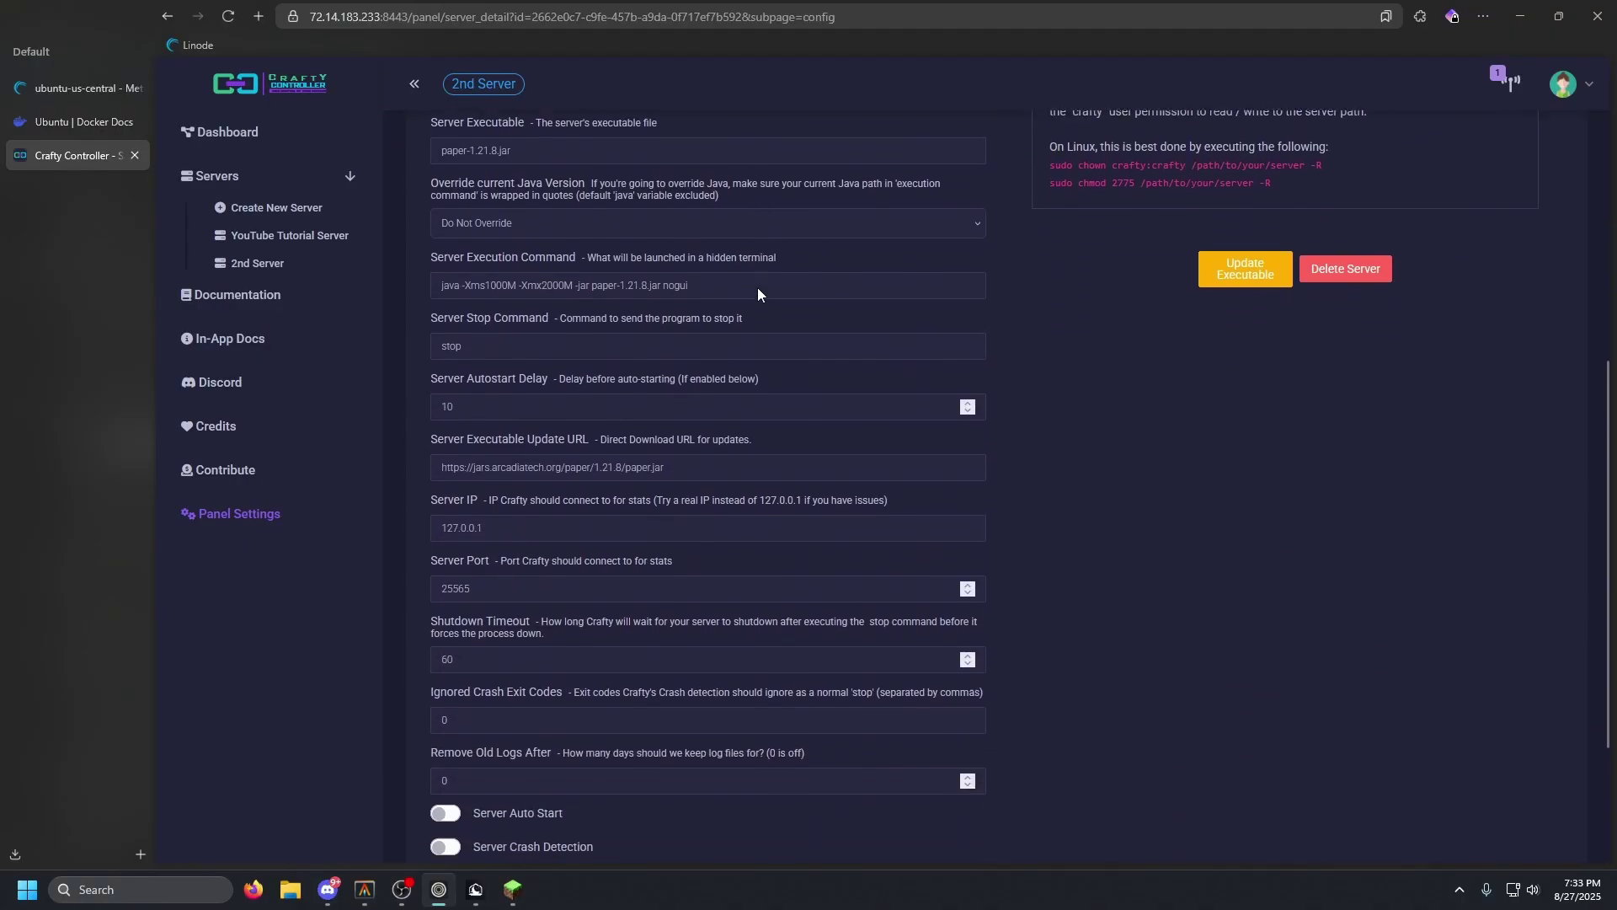
{"action": "left_click", "coordinate": [500, 580]}
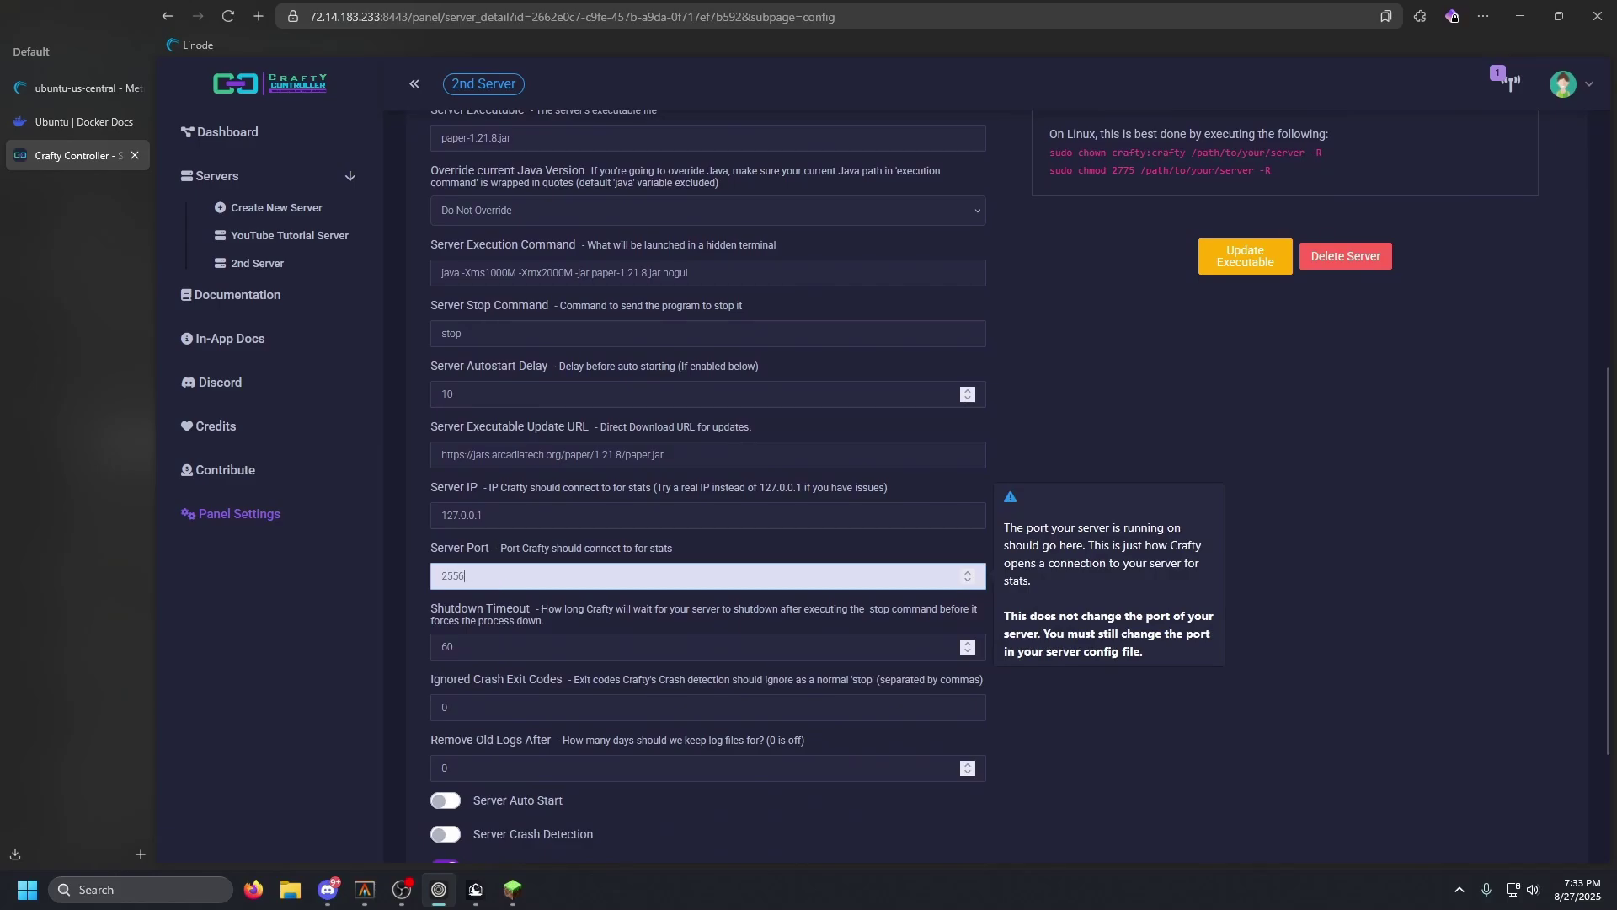
{"action": "scroll", "coordinate": [517, 578], "scroll_direction": "down", "scroll_amount": 3}
{"action": "left_click", "coordinate": [449, 731]}
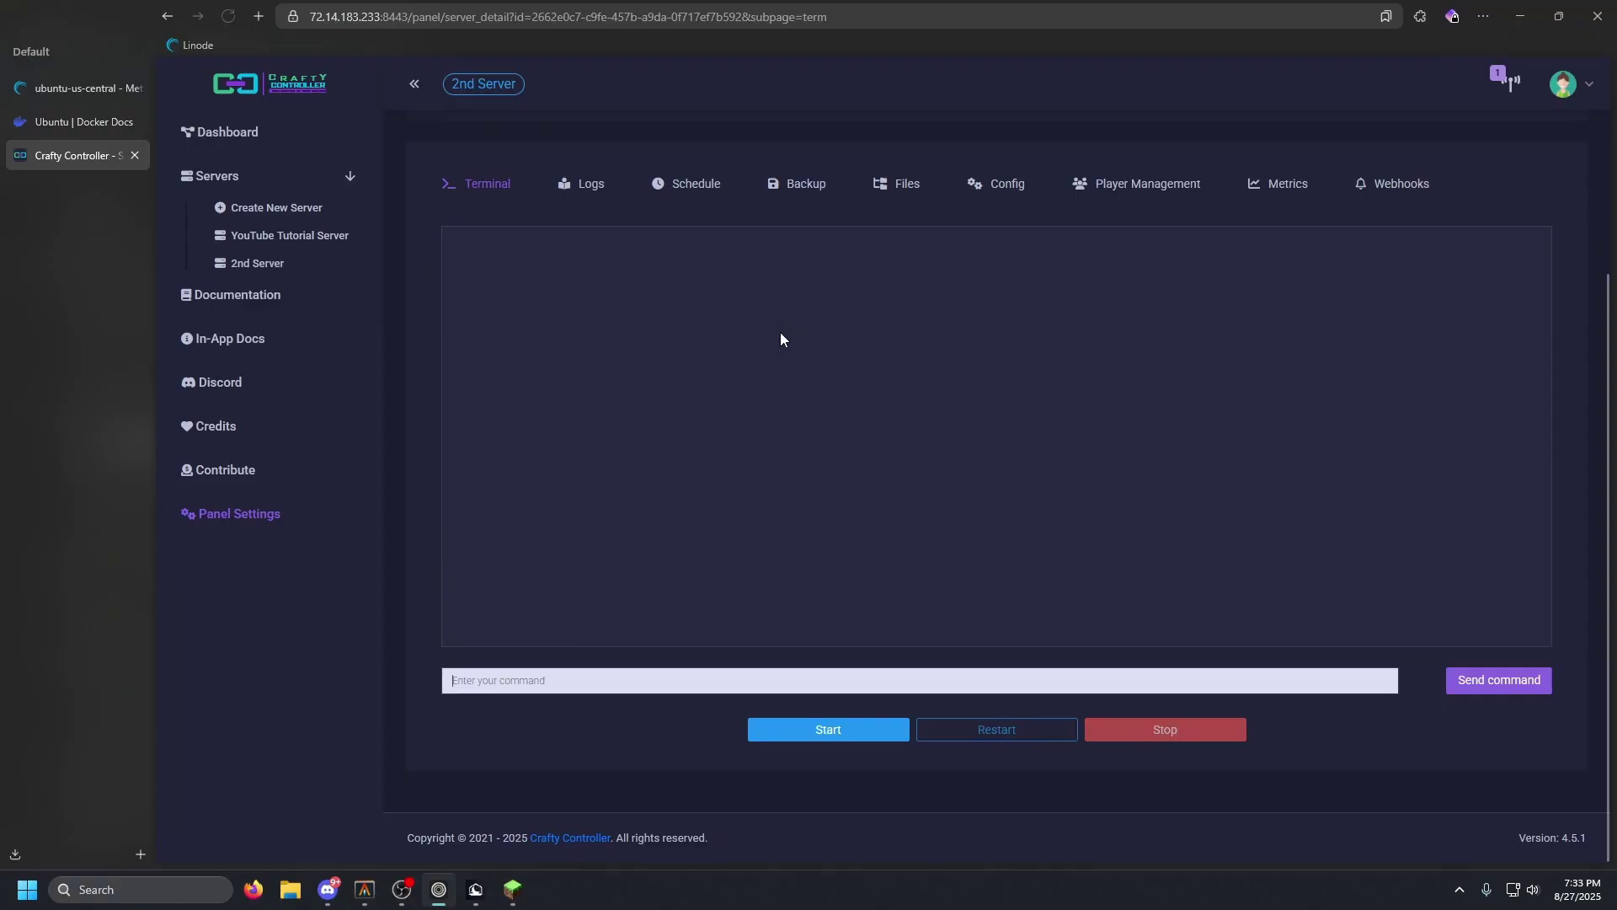
- Start 2nd Server, agreeing to the Minecraft EULA
{"action": "left_click", "coordinate": [800, 731]}
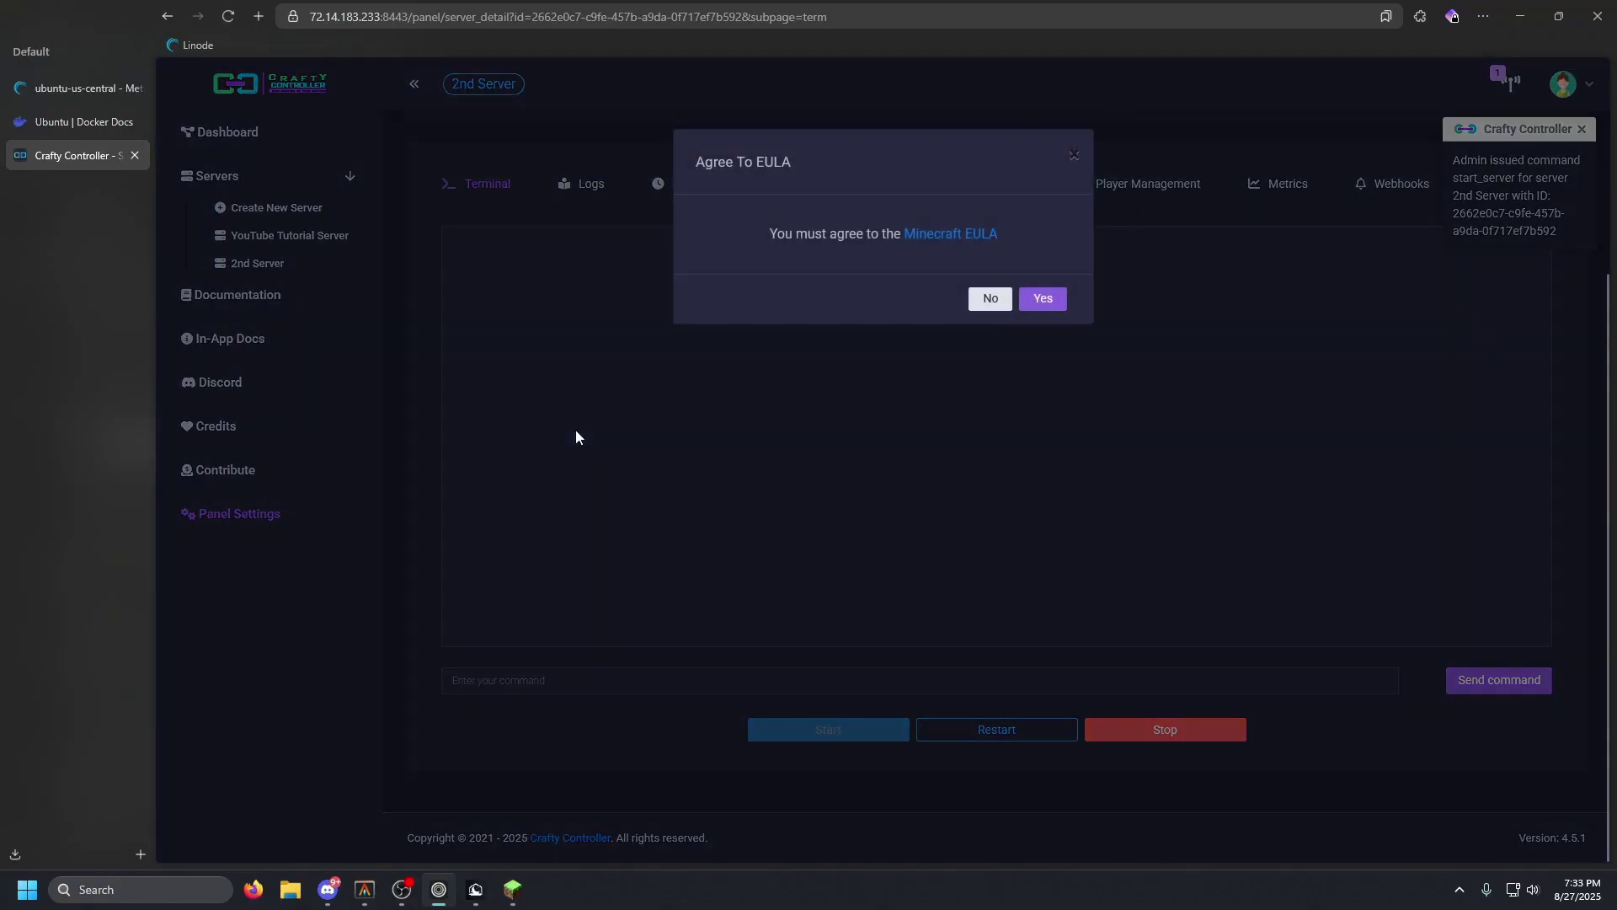
{"action": "left_click", "coordinate": [1044, 307]}
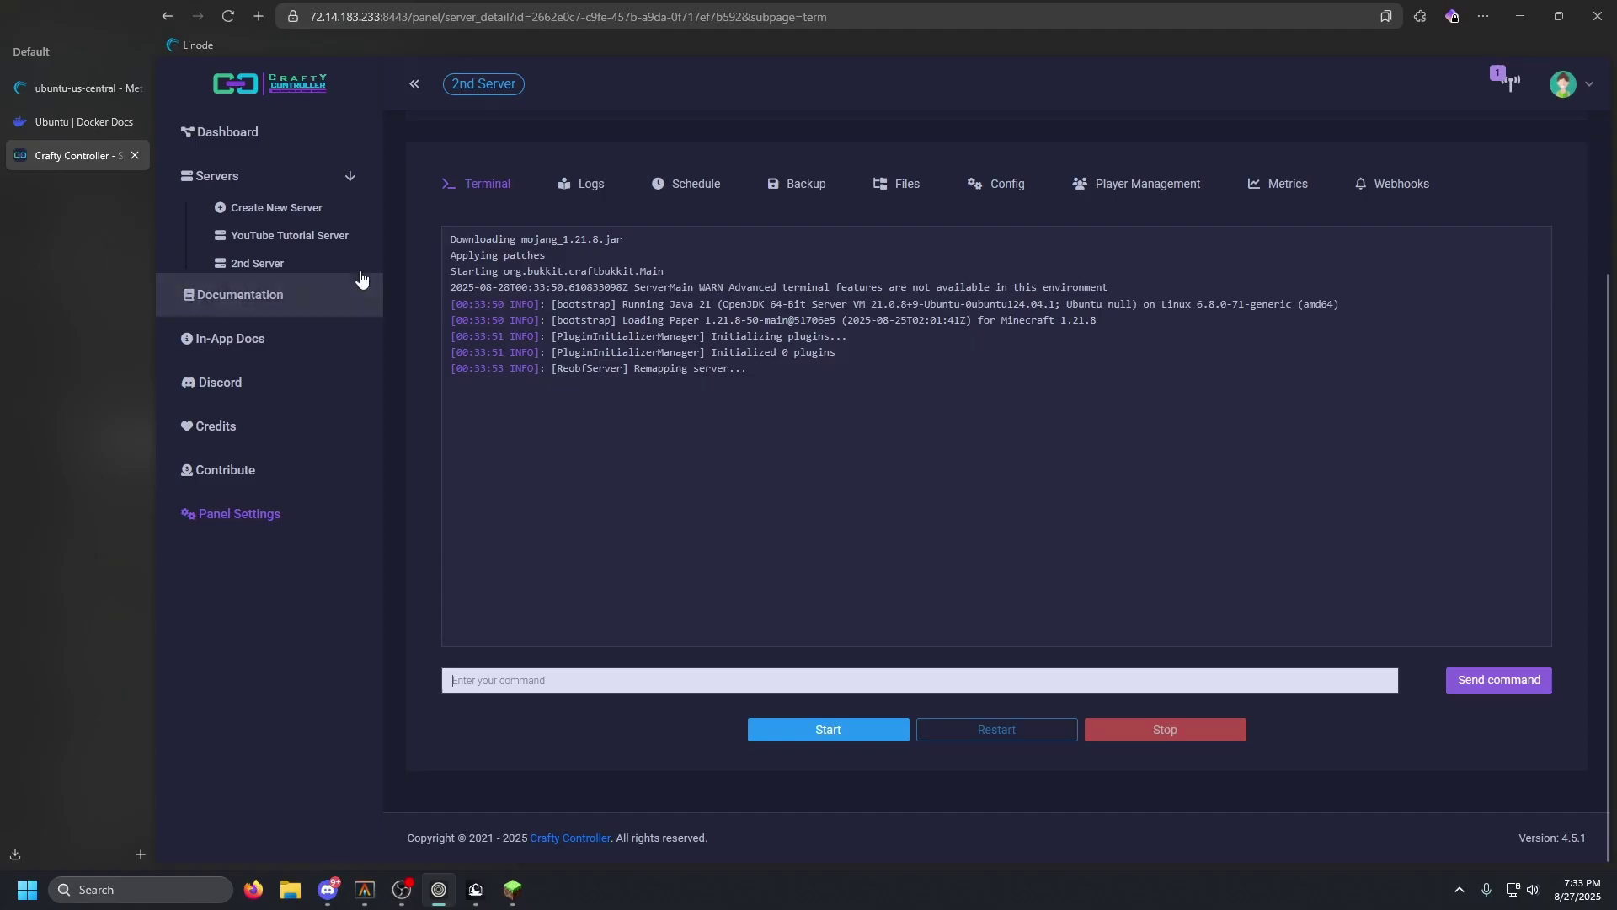
{"action": "left_click", "coordinate": [252, 244]}
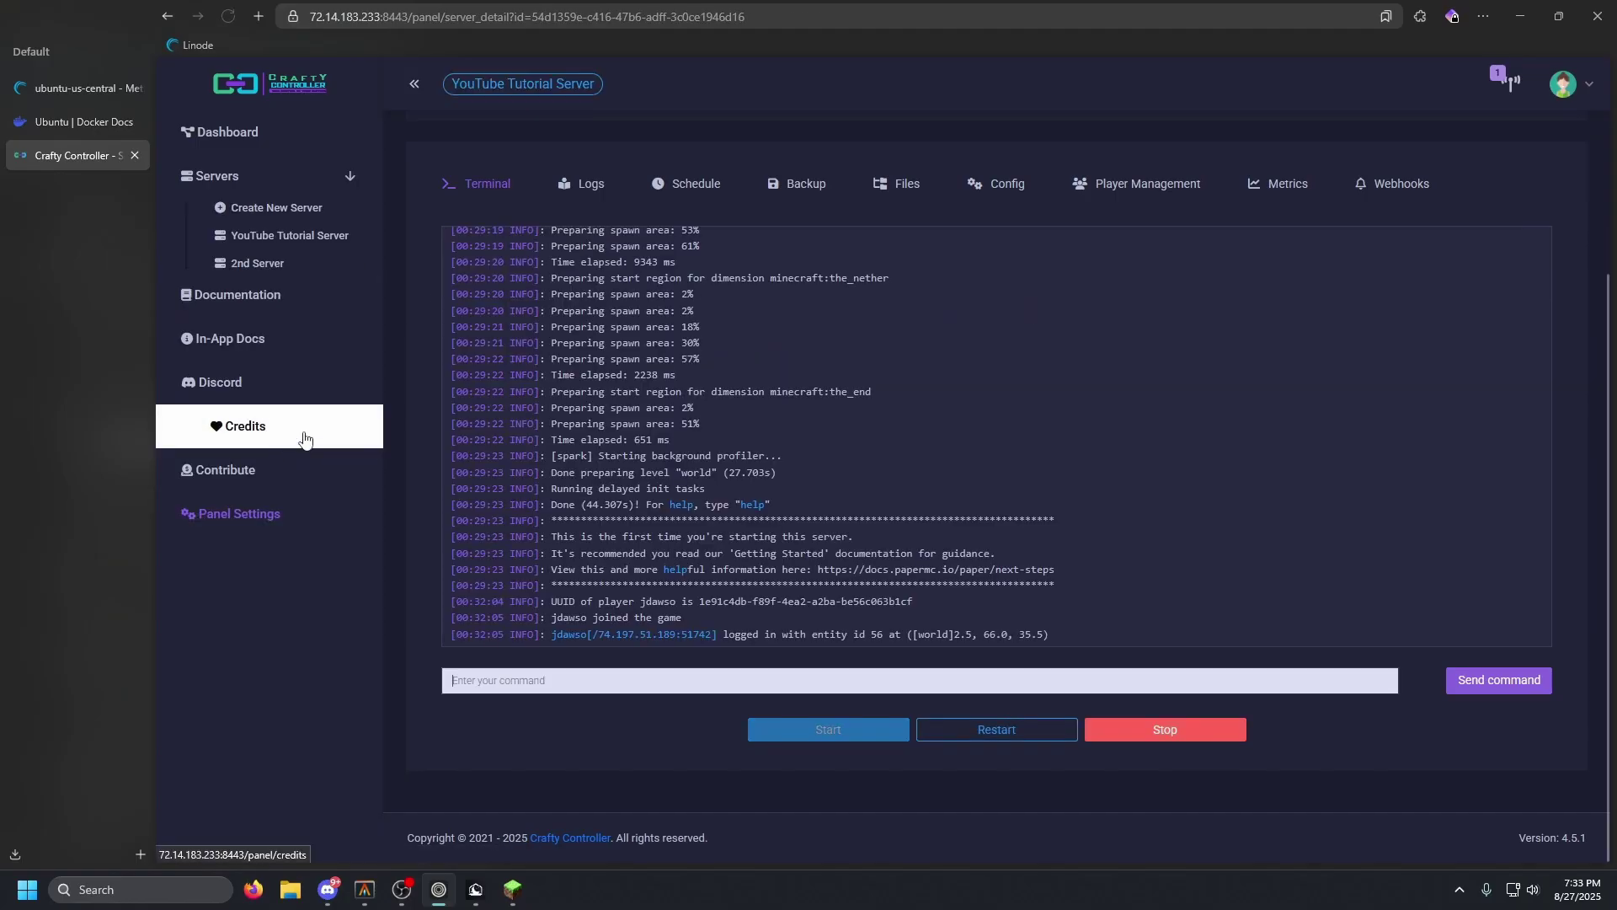
- Op the online player from YouTube Tutorial Server's Player Management tab
{"action": "left_click", "coordinate": [1095, 183]}
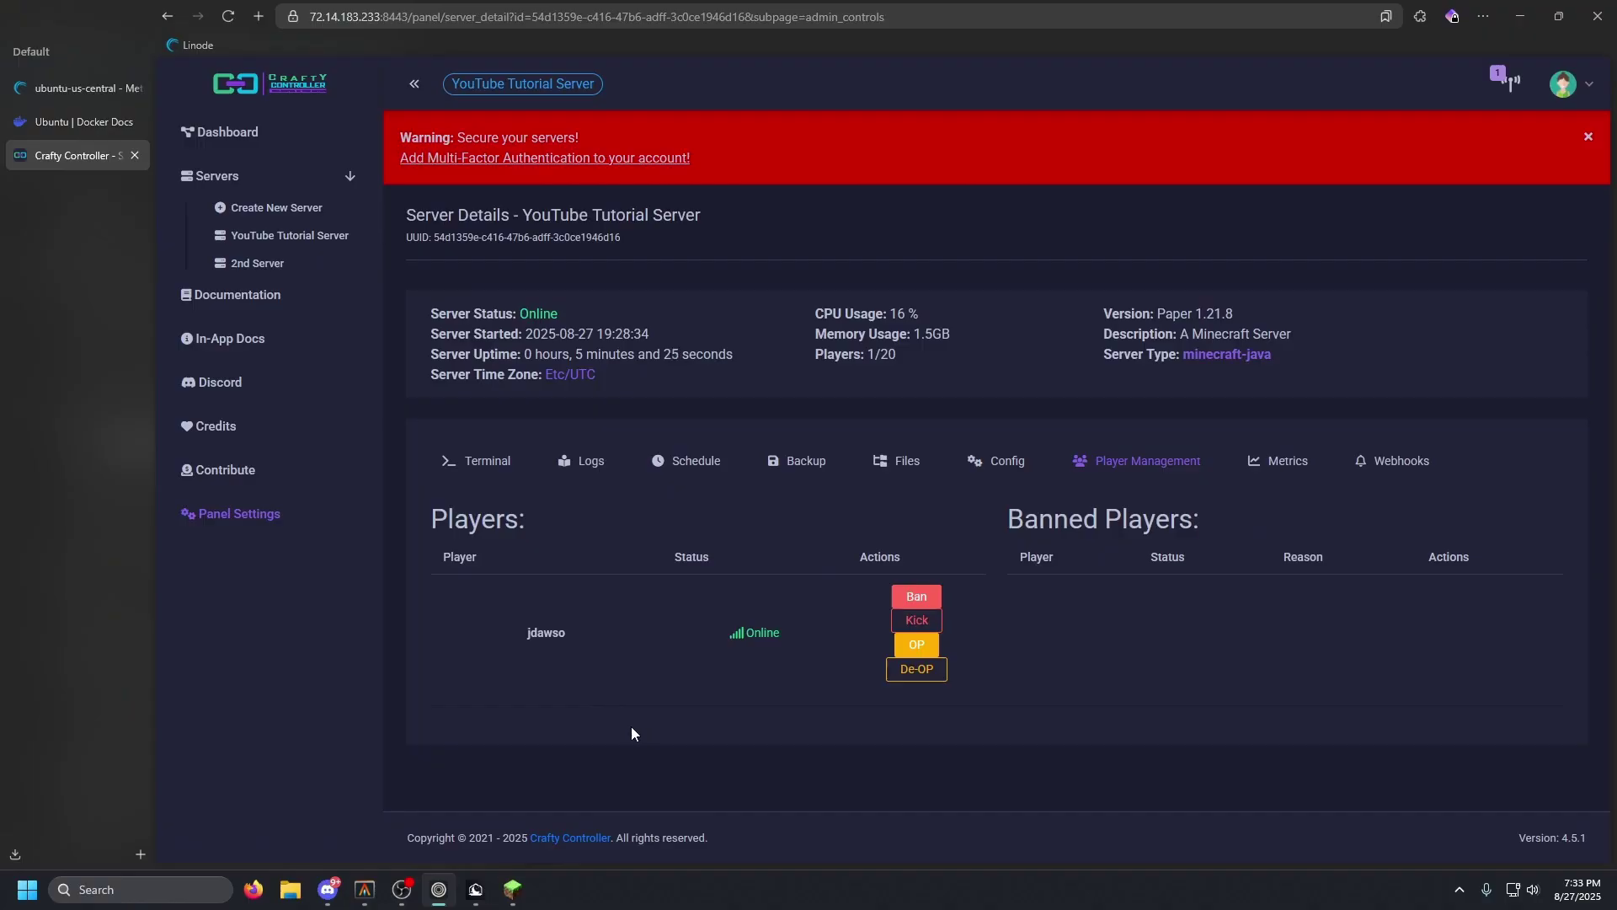
{"action": "left_click", "coordinate": [916, 646]}
{"action": "key", "text": "alt+Tab"}
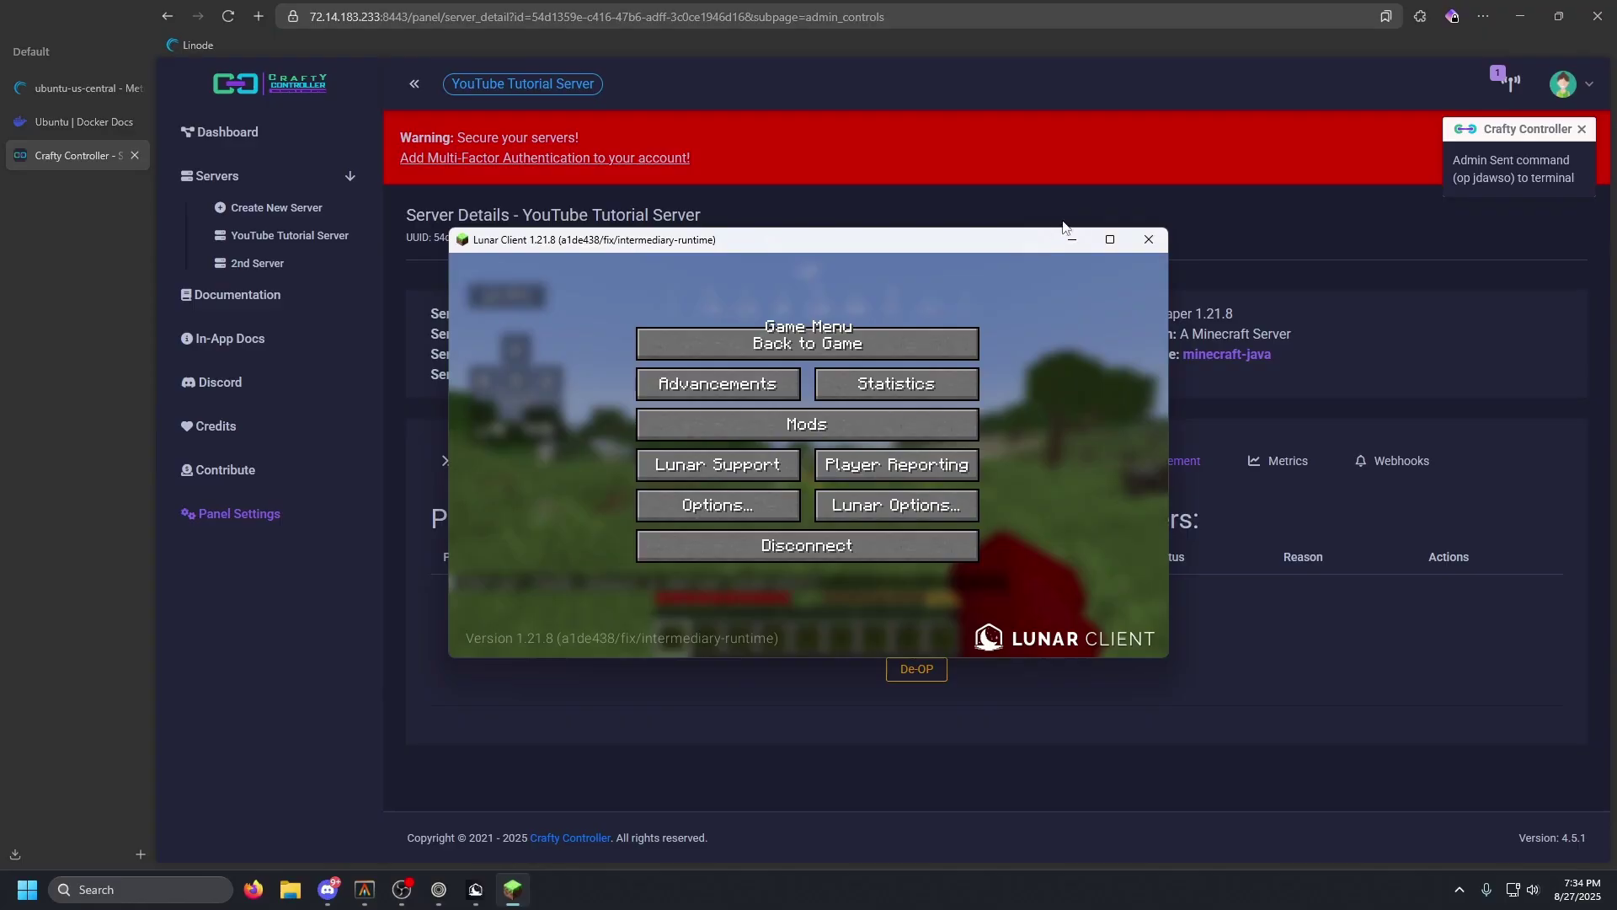
- Resume the game in full screen and sprint forward through the meadow
{"action": "double_click", "coordinate": [1105, 236]}
{"action": "key", "text": "Escape"}
{"action": "key", "text": "w"}
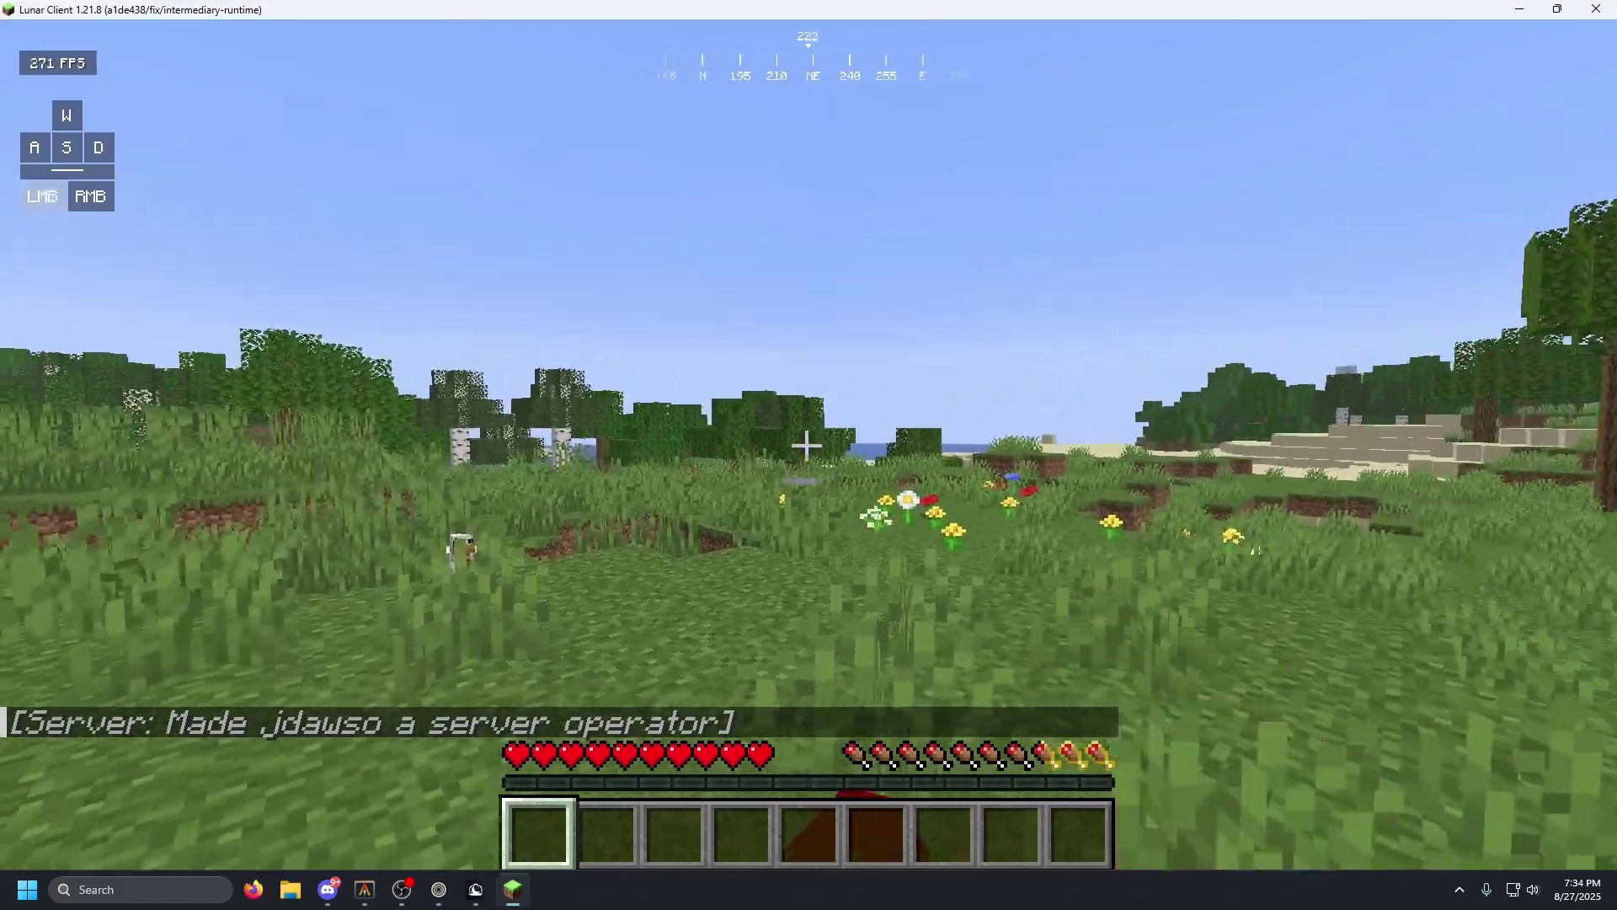
{"action": "key", "text": "ctrl"}
{"action": "key", "text": "w"}
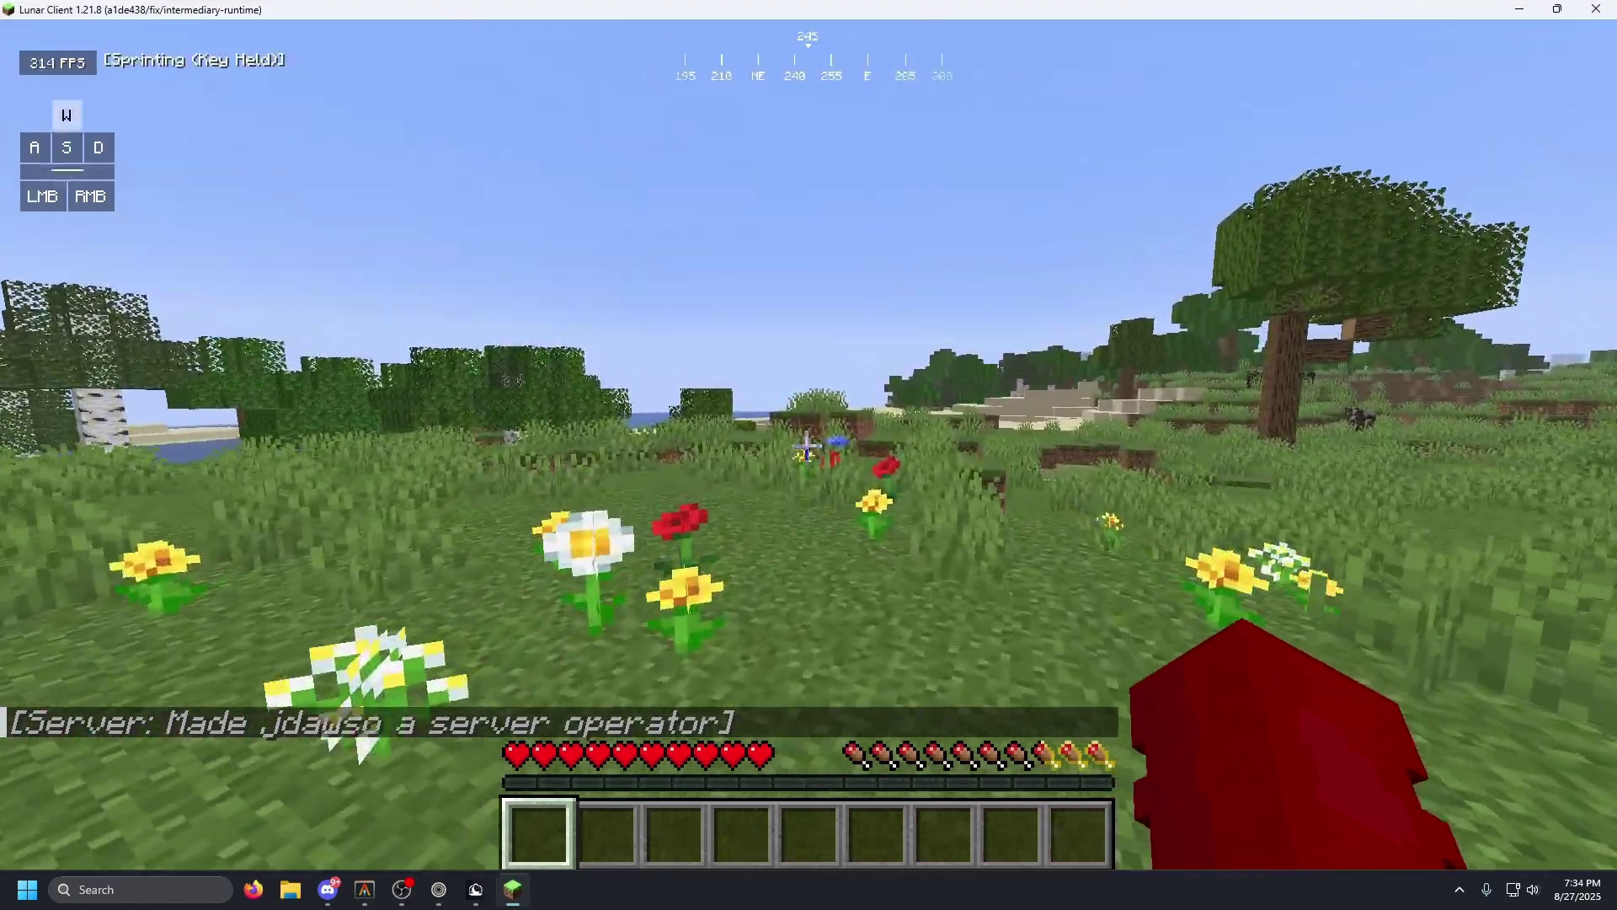
- Switch to Creative Mode with /gamemode creative and fly up above the terrain
{"action": "type", "text": "/game"}
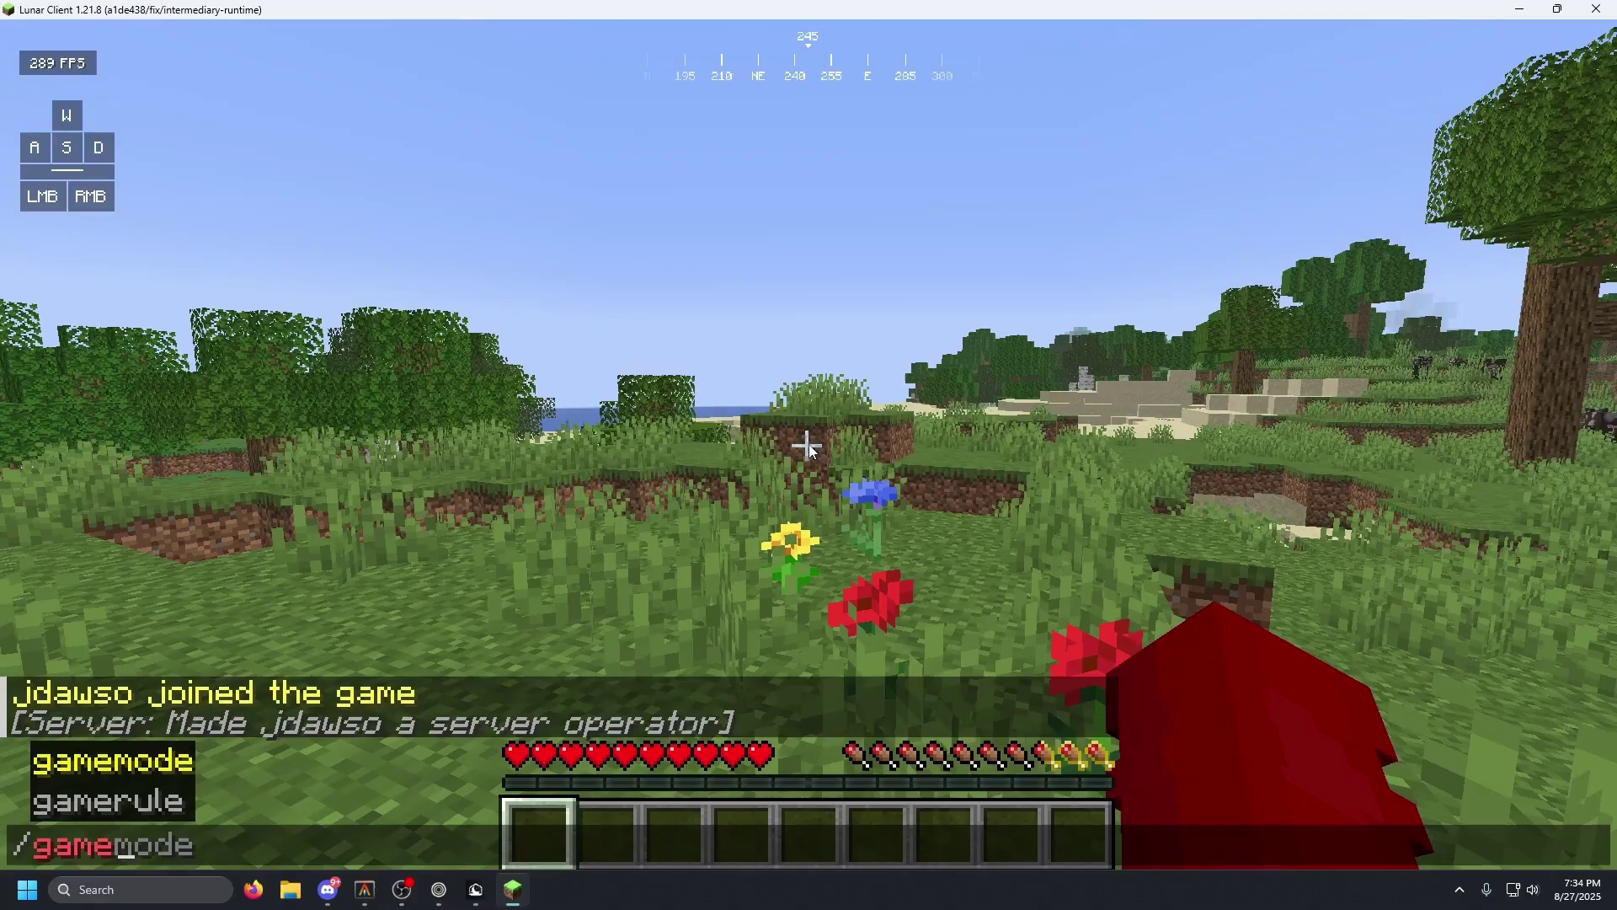
{"action": "type", "text": "mode creative"}
{"action": "key", "text": "Return"}
{"action": "key", "text": "w"}
{"action": "key", "text": "space"}
{"action": "key", "text": "space"}
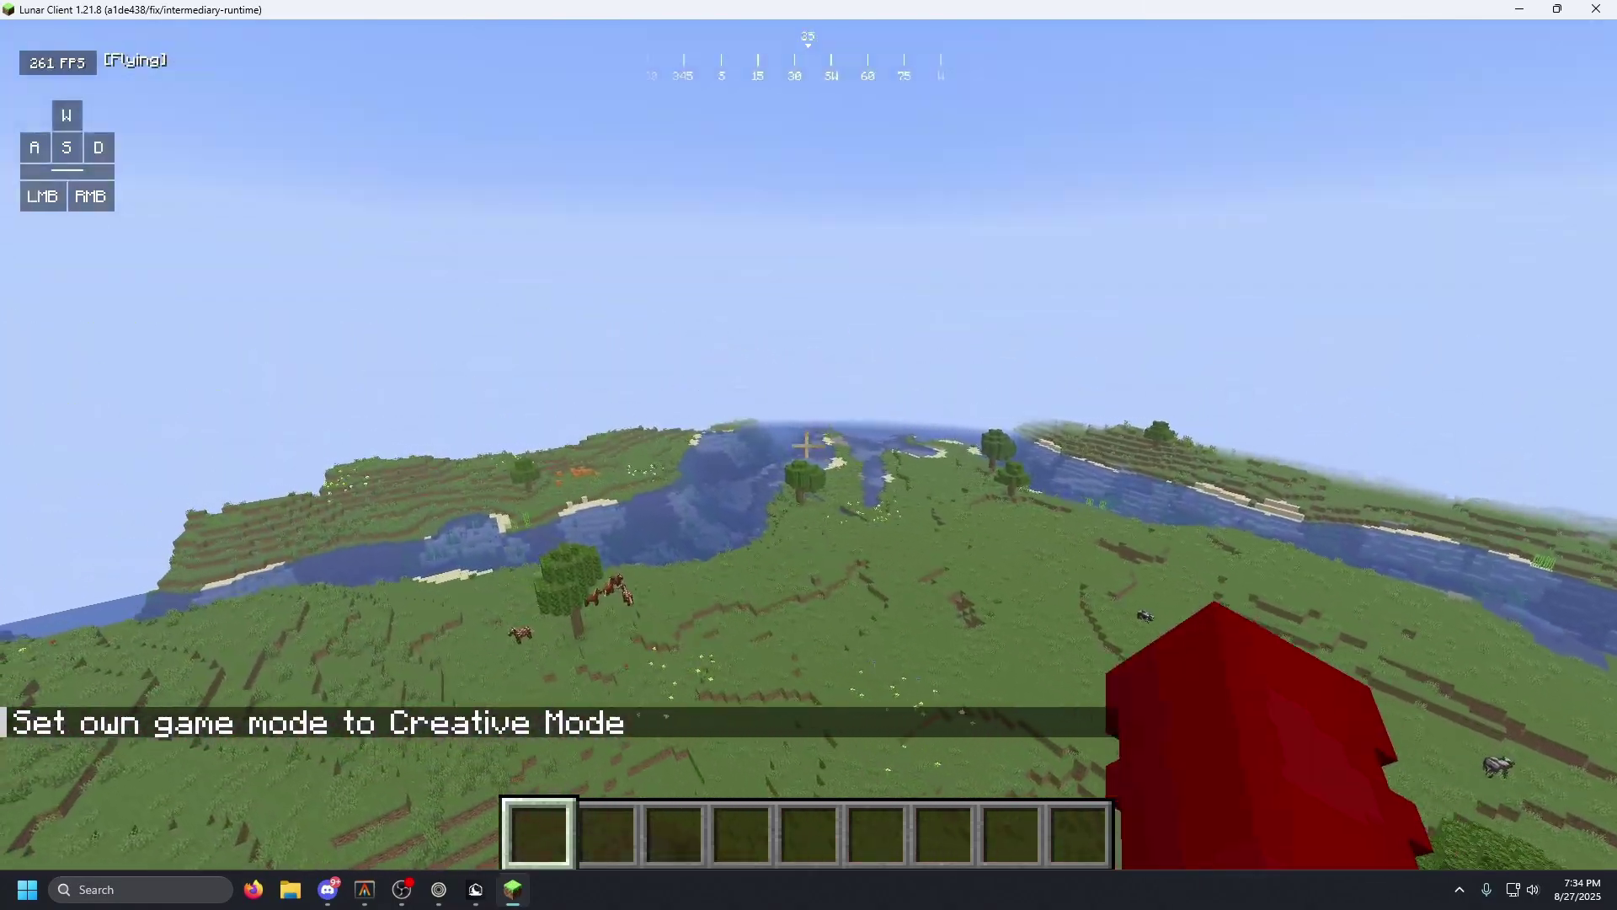
{"action": "left_click", "coordinate": [439, 889]}
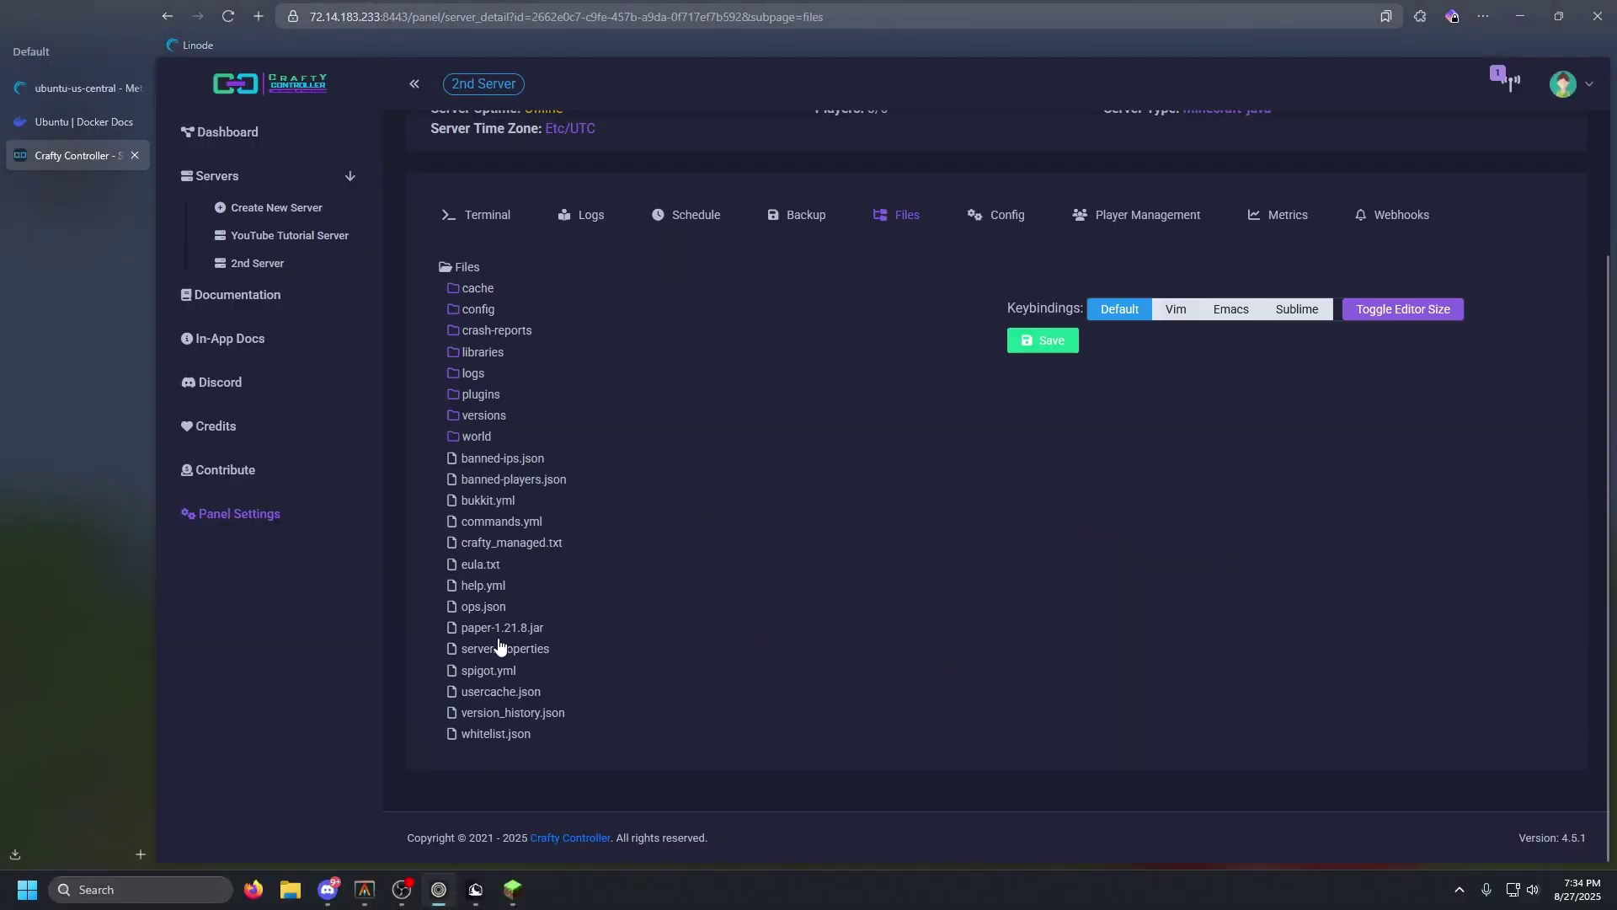
{"action": "left_click", "coordinate": [501, 649]}
{"action": "scroll", "coordinate": [1232, 465], "scroll_direction": "down", "scroll_amount": 5}
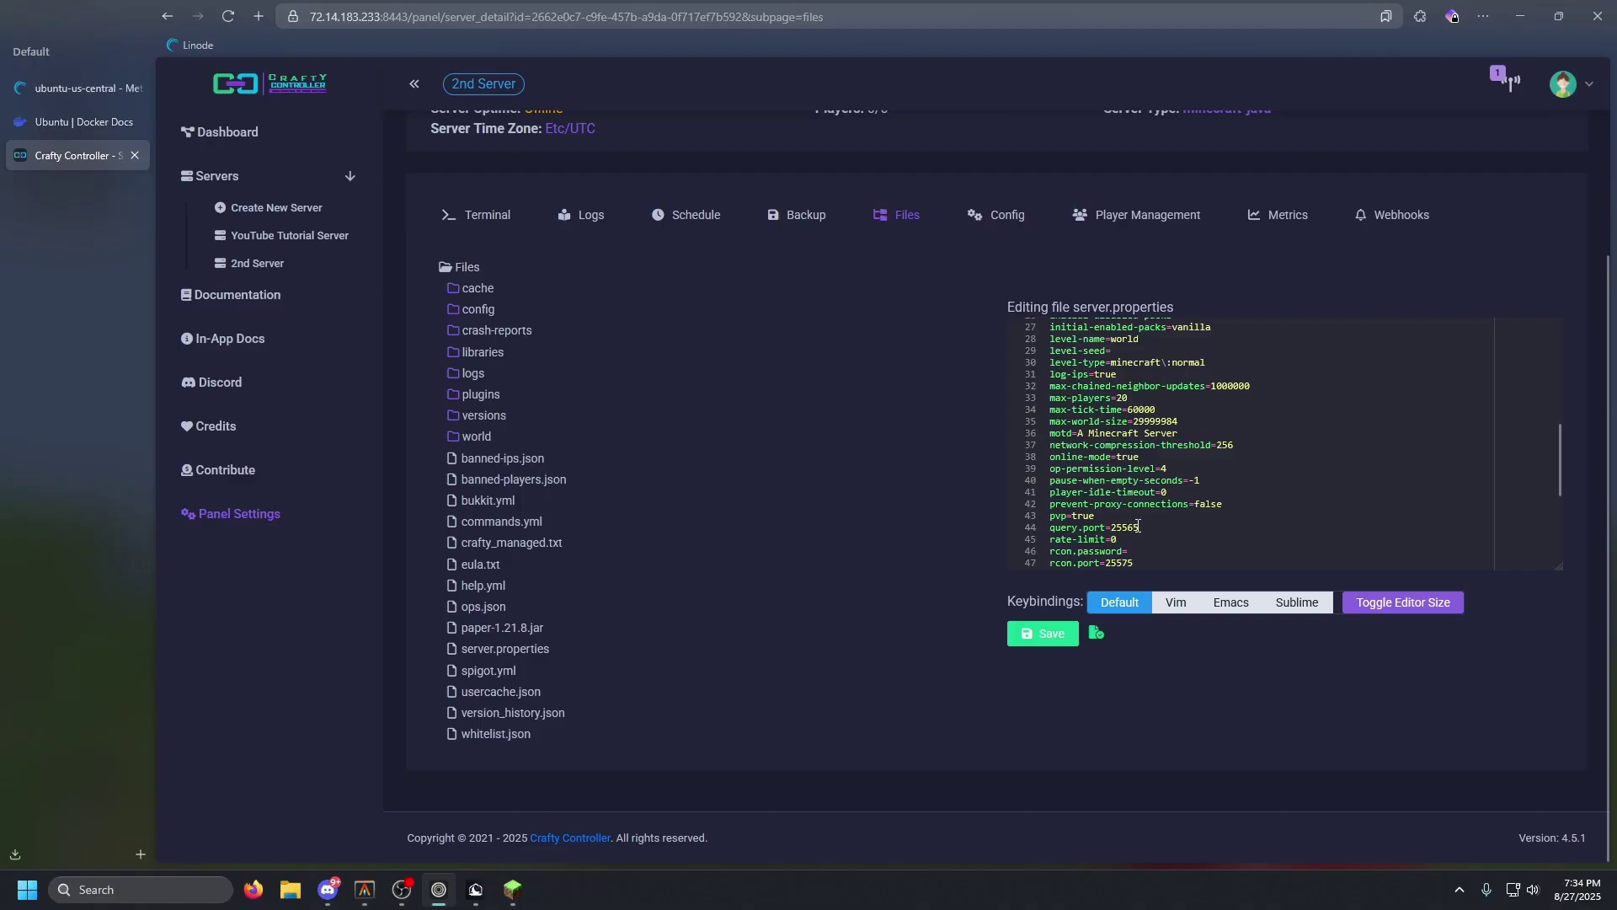
{"action": "scroll", "coordinate": [1138, 526], "scroll_direction": "down", "scroll_amount": 2}
{"action": "left_click", "coordinate": [1152, 557]}
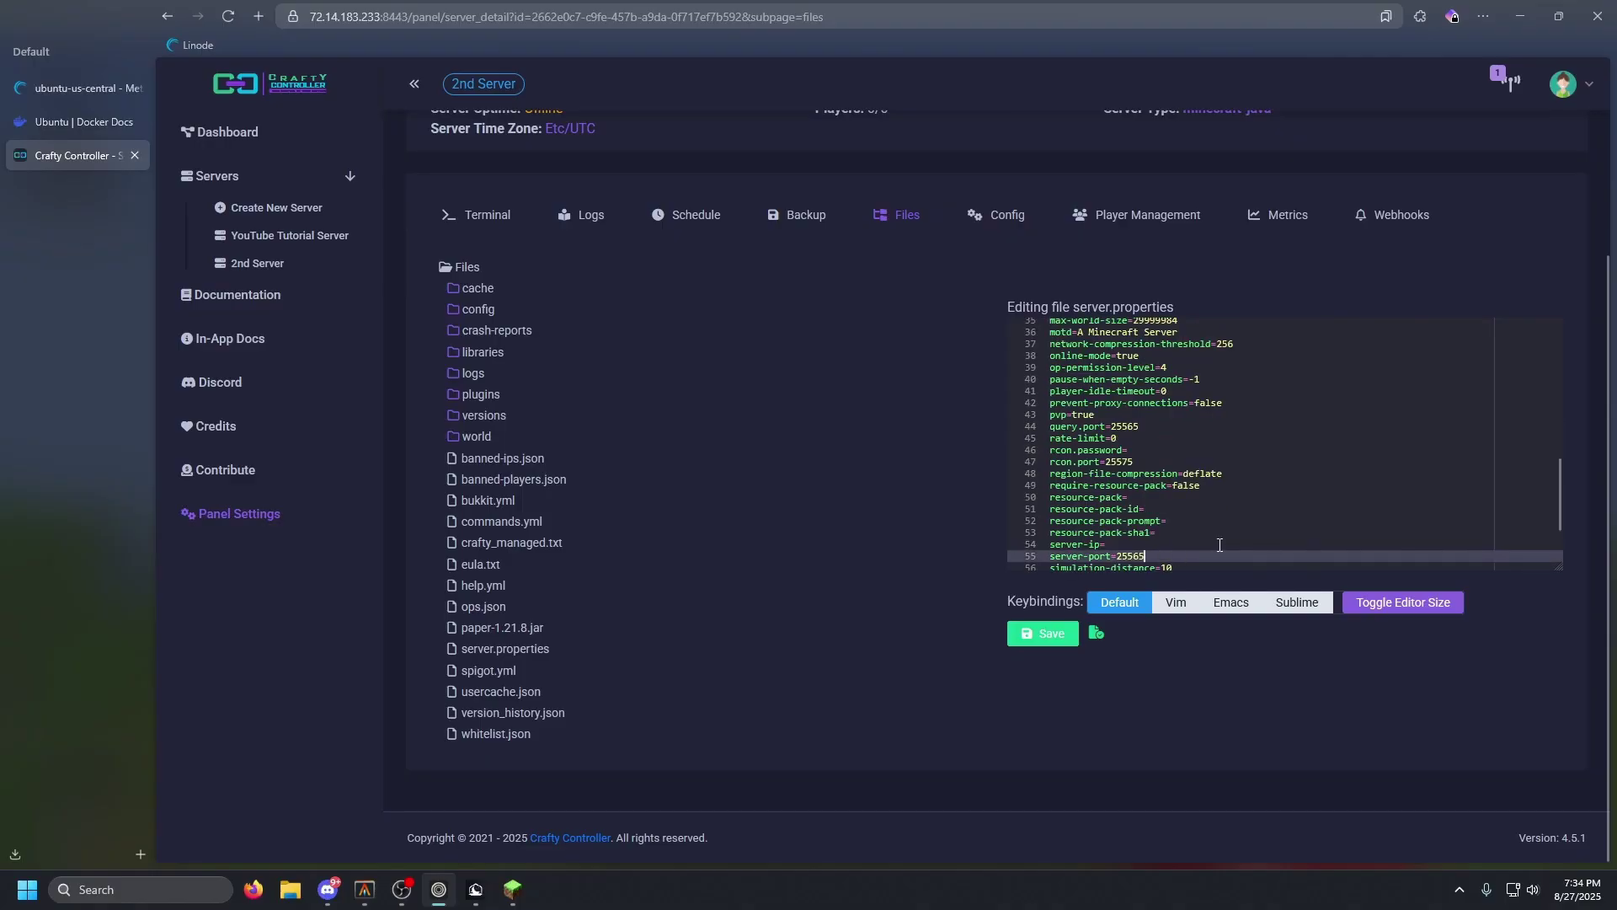
{"action": "left_click", "coordinate": [1053, 640]}
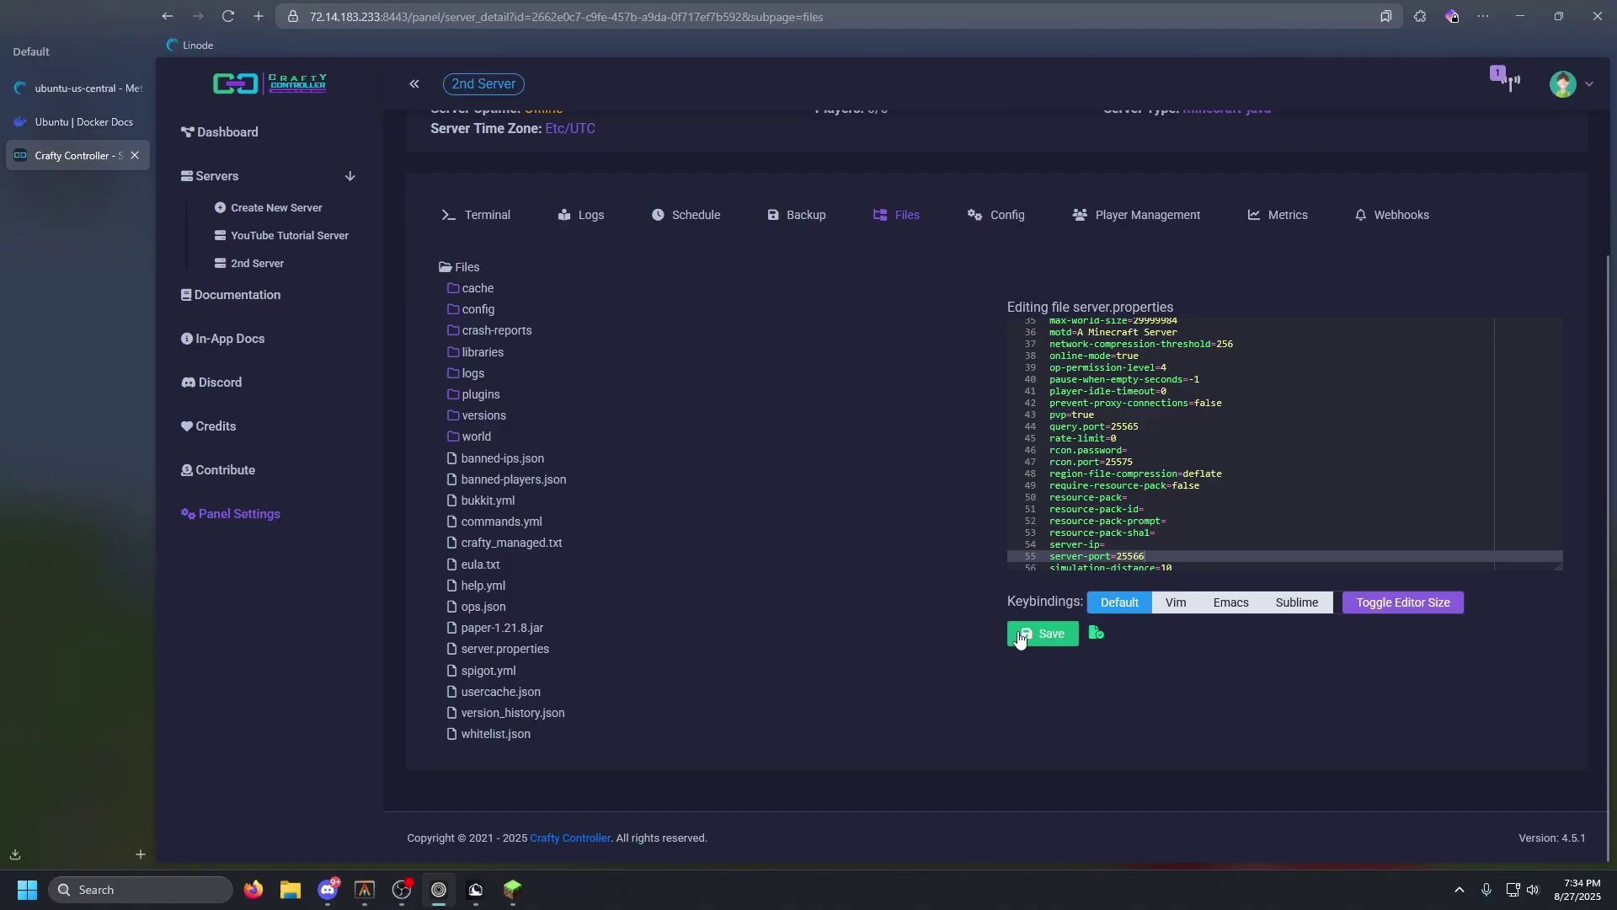
- Start the 2nd Server from its terminal and let it finish booting
{"action": "left_click", "coordinate": [521, 216]}
{"action": "left_click", "coordinate": [838, 730]}
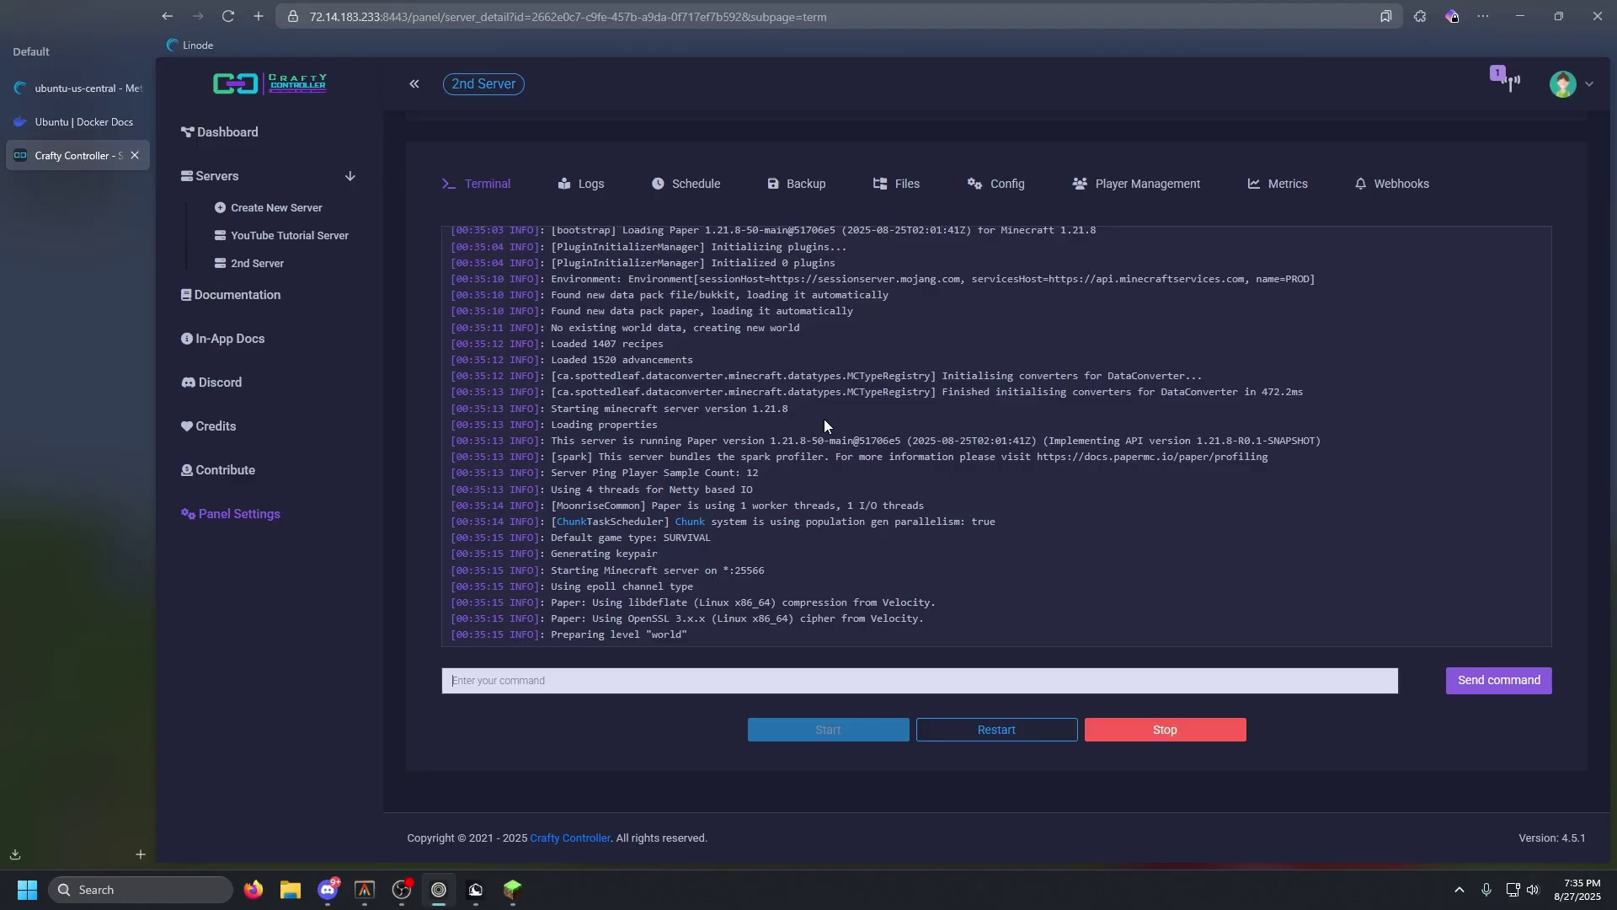
{"action": "left_click", "coordinate": [485, 902]}
- Add a server entry for 72.14.183.233:25566 in Lunar Client and join its fresh world
{"action": "left_click", "coordinate": [755, 619]}
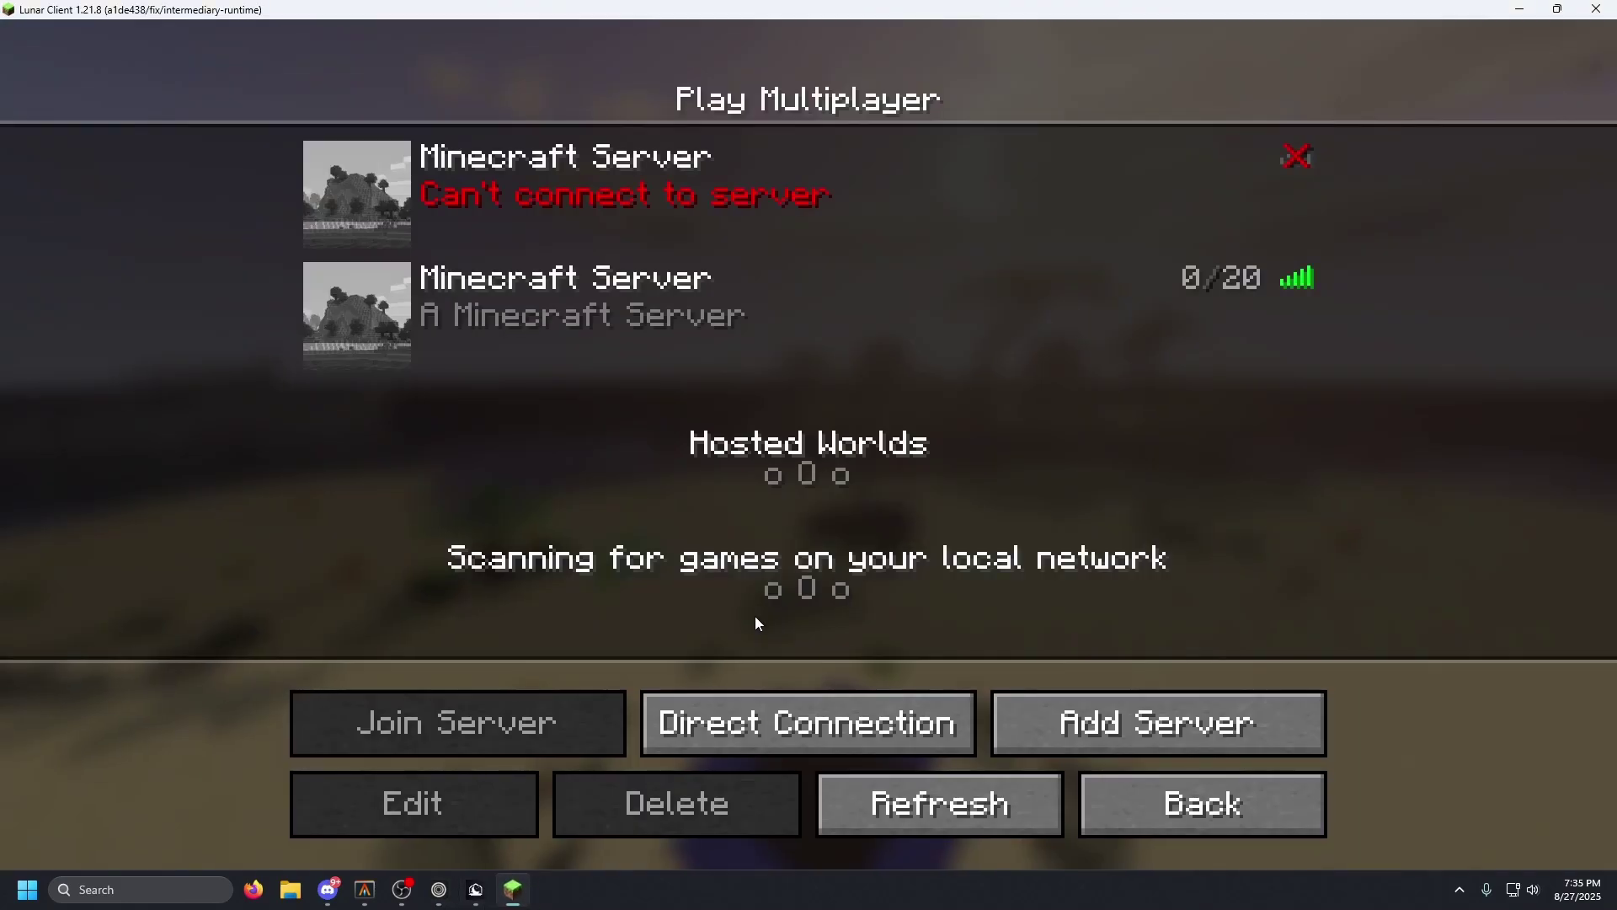
{"action": "left_click", "coordinate": [1170, 714]}
{"action": "left_click", "coordinate": [766, 438]}
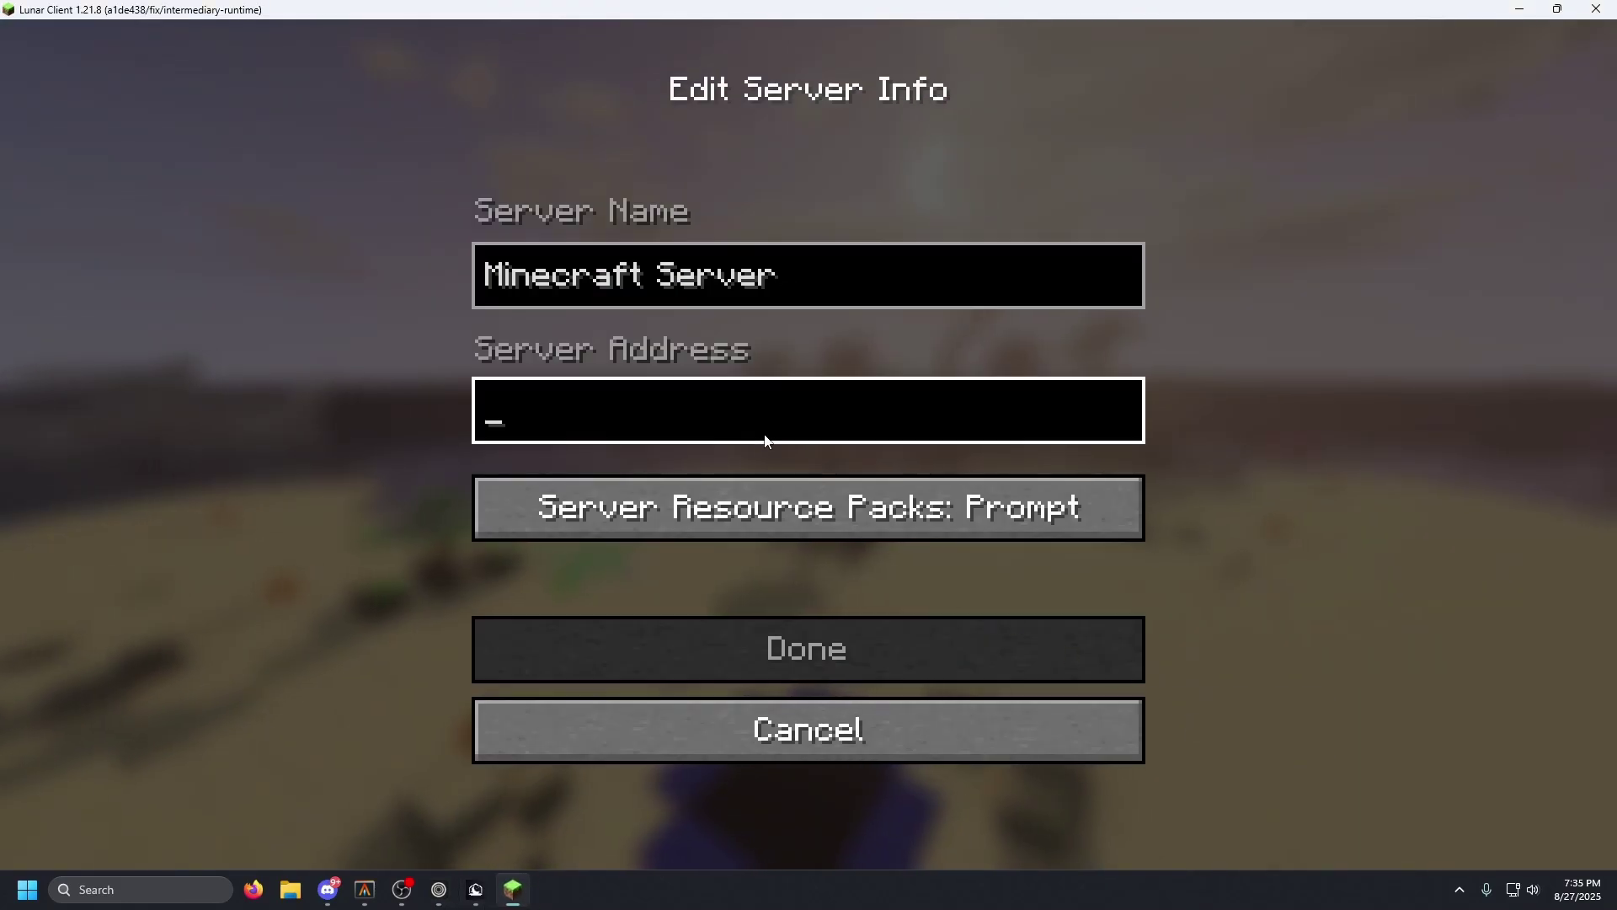
{"action": "type", "text": "72.14.183.233"}
{"action": "type", "text": ":"}
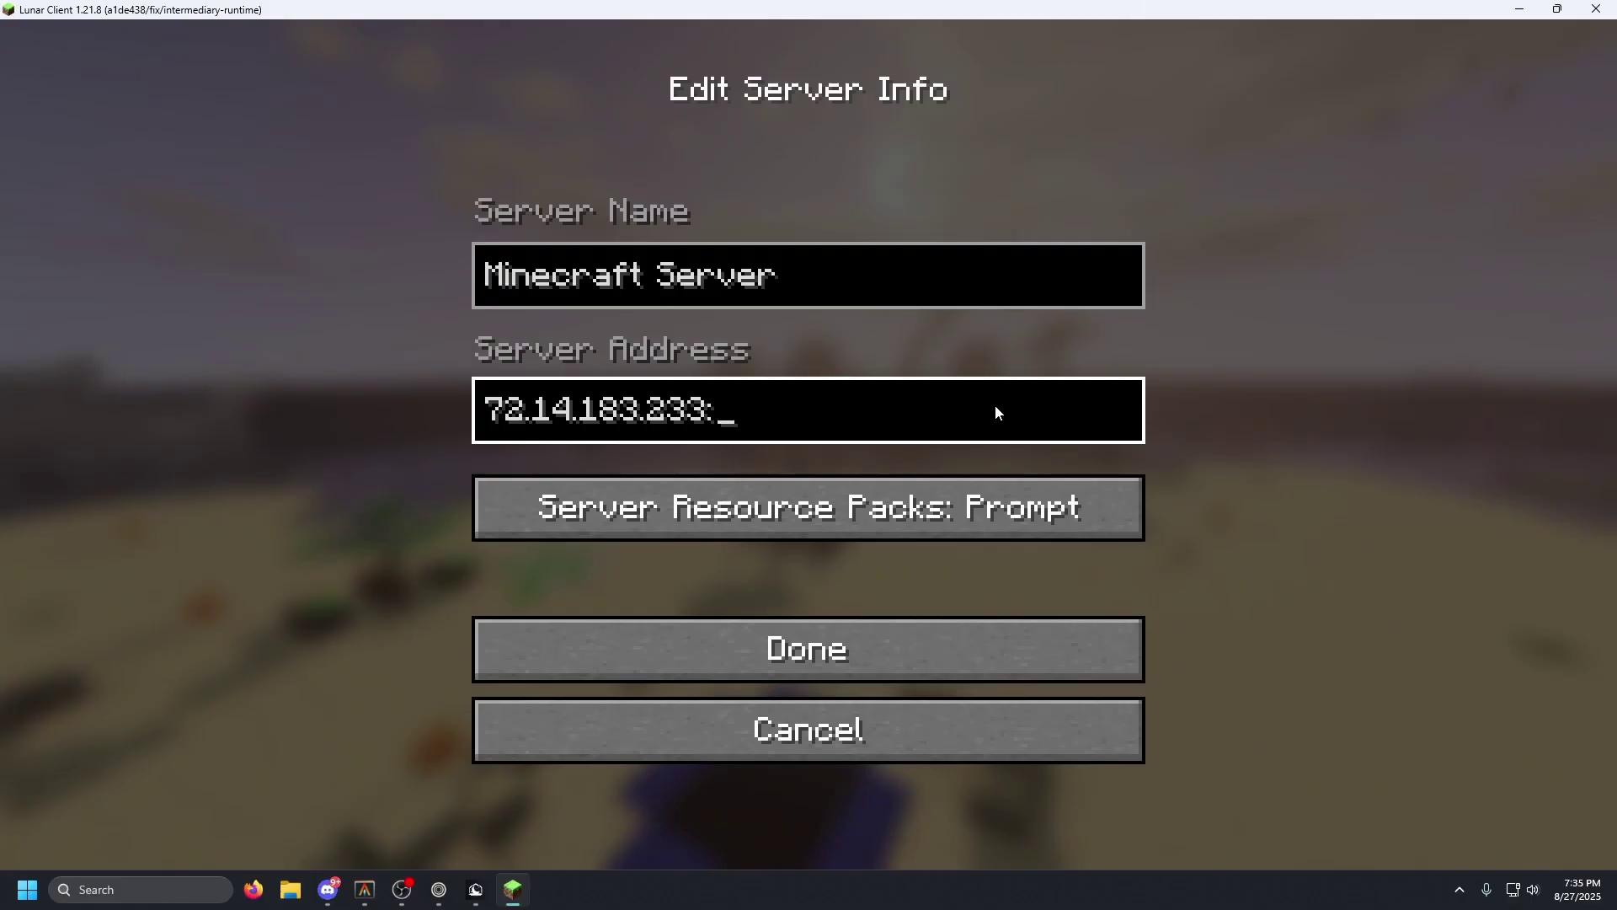
{"action": "type", "text": "255"}
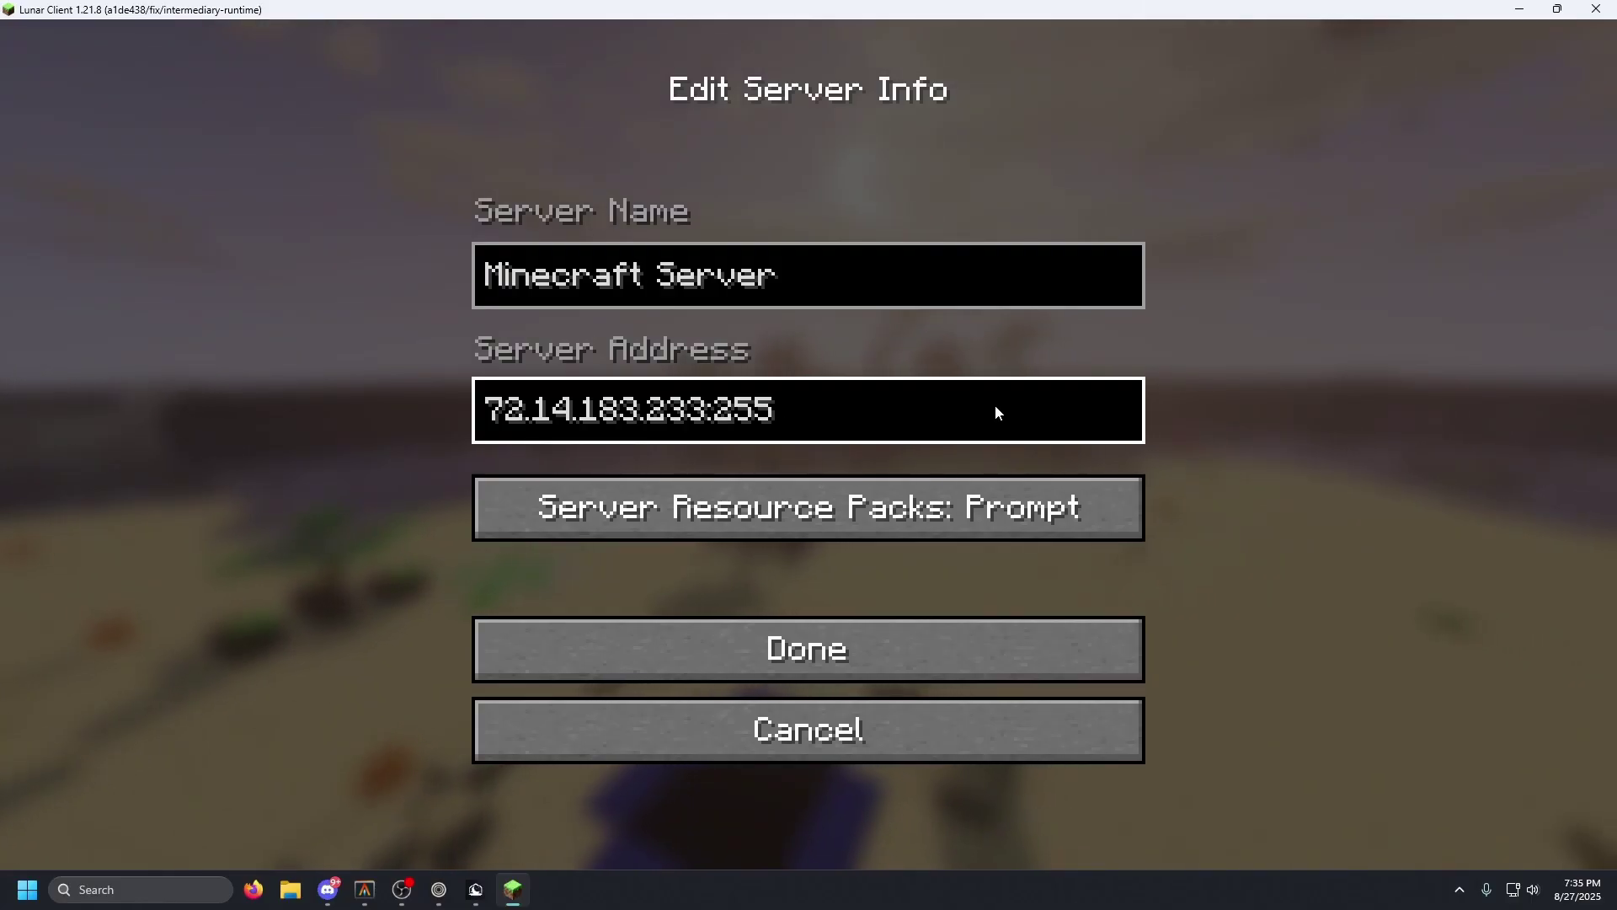
{"action": "type", "text": "66"}
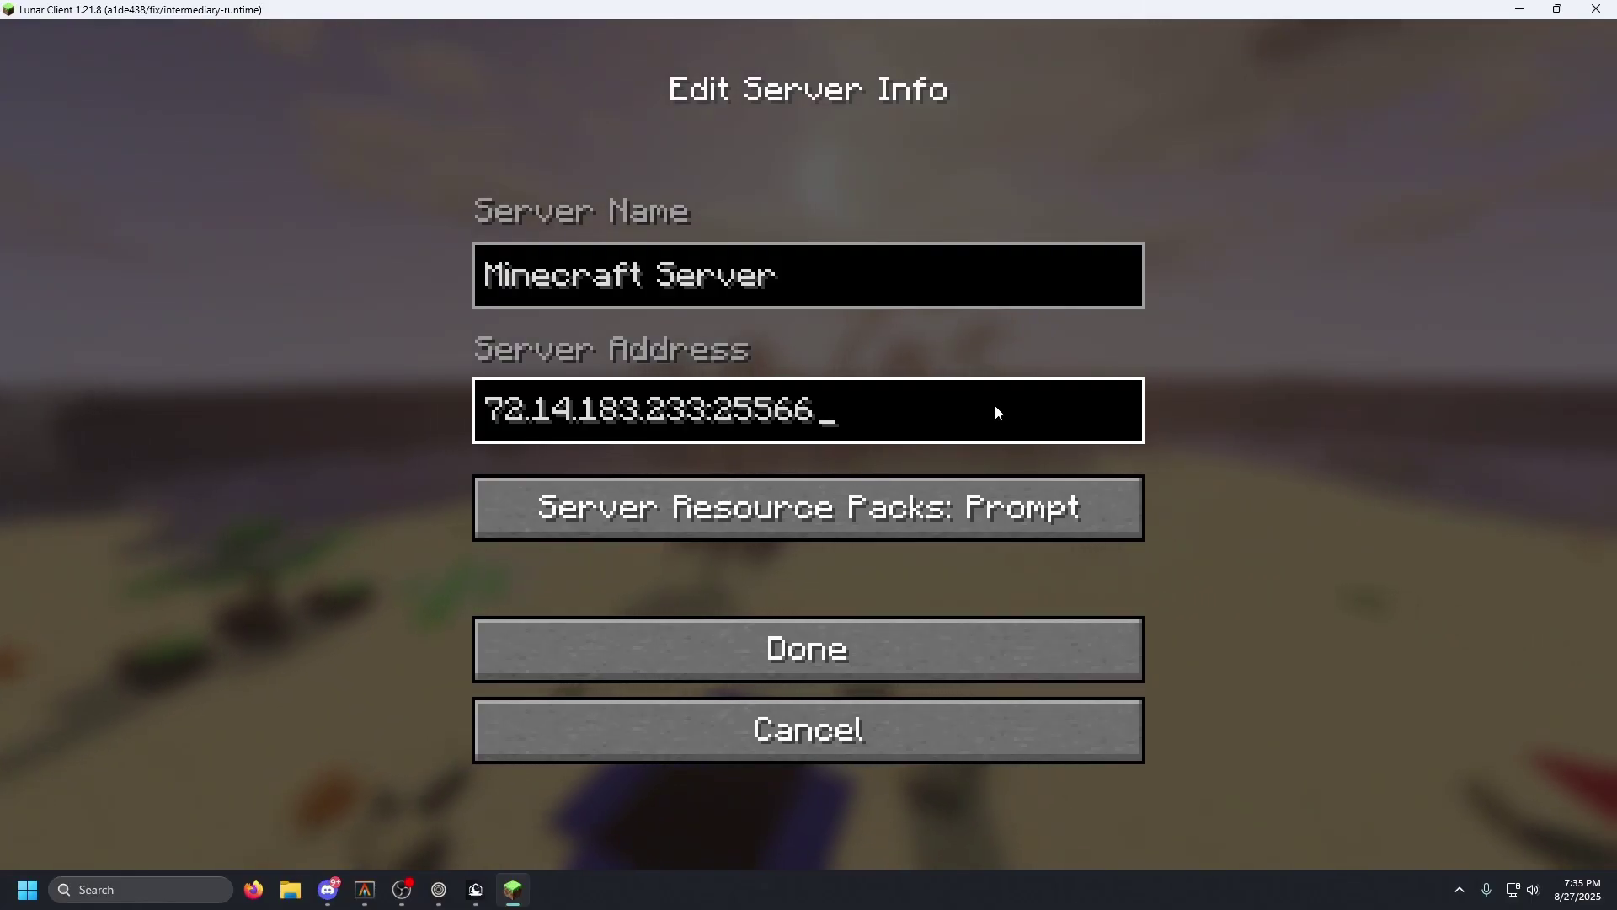
{"action": "left_click", "coordinate": [830, 633]}
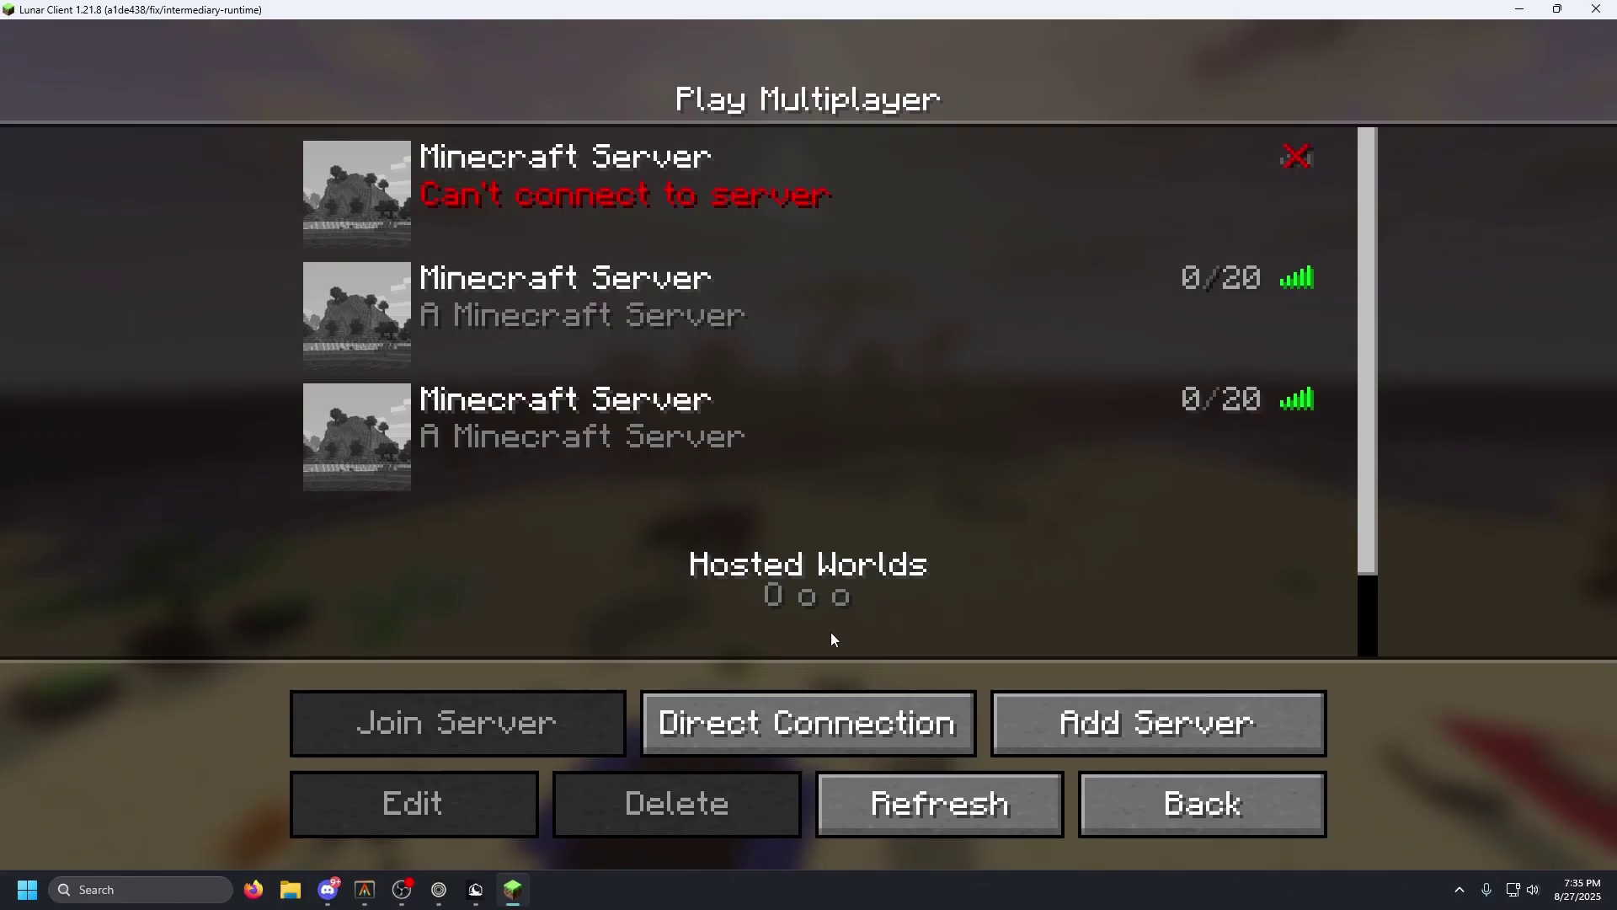
{"action": "left_click", "coordinate": [398, 445]}
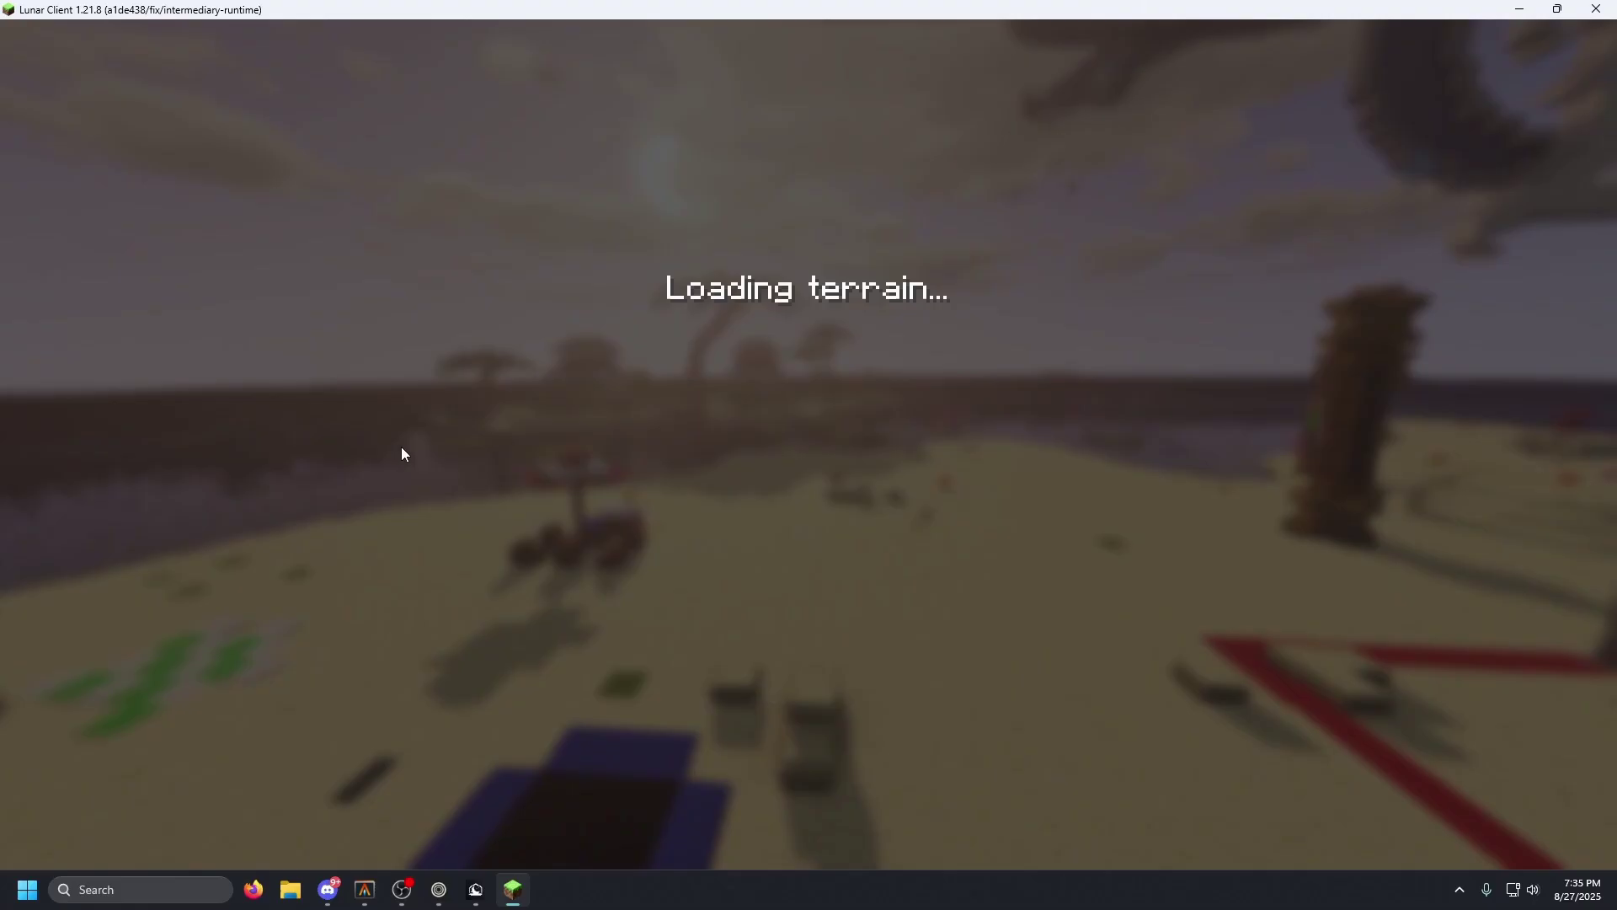
{"action": "key", "text": "w"}
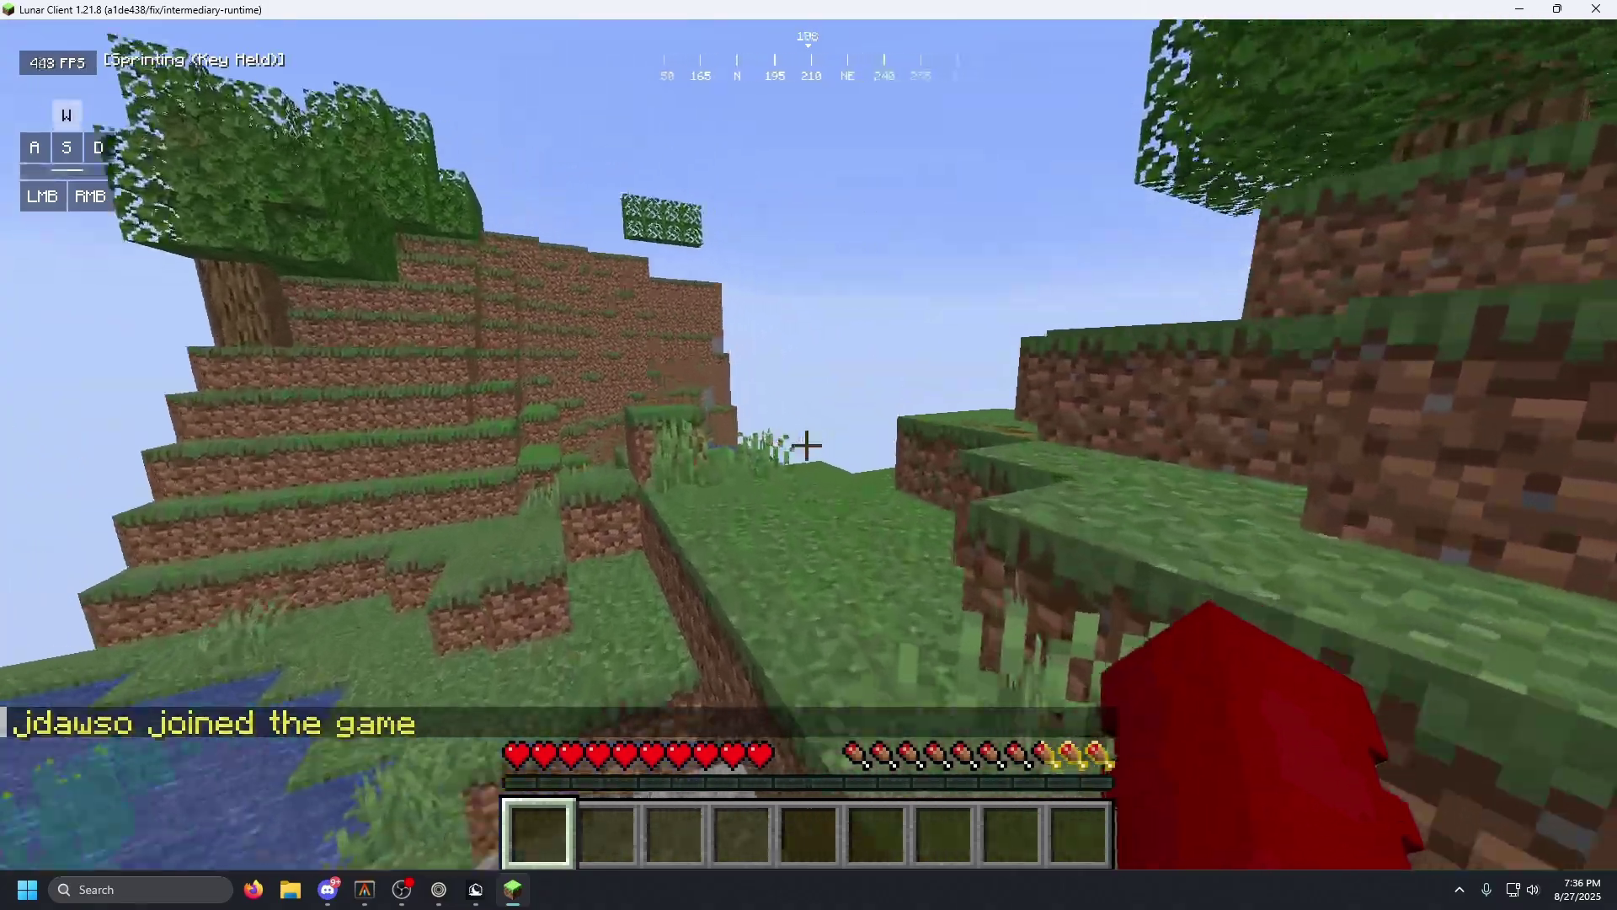